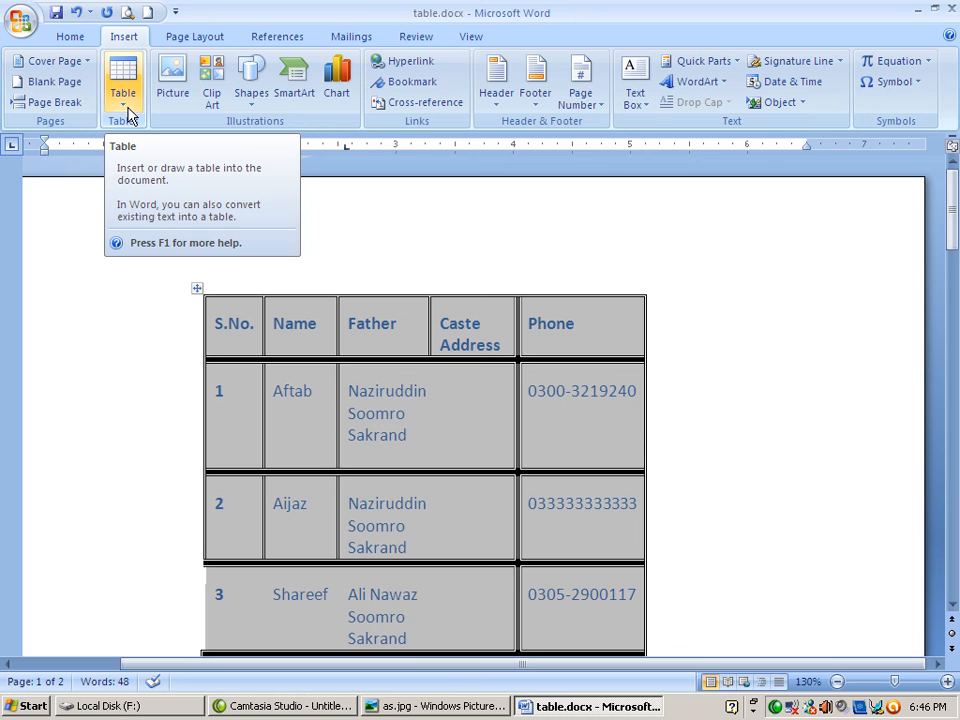
Select the S.No. header cell of the table with the Select Cell command.
left_click(254, 322)
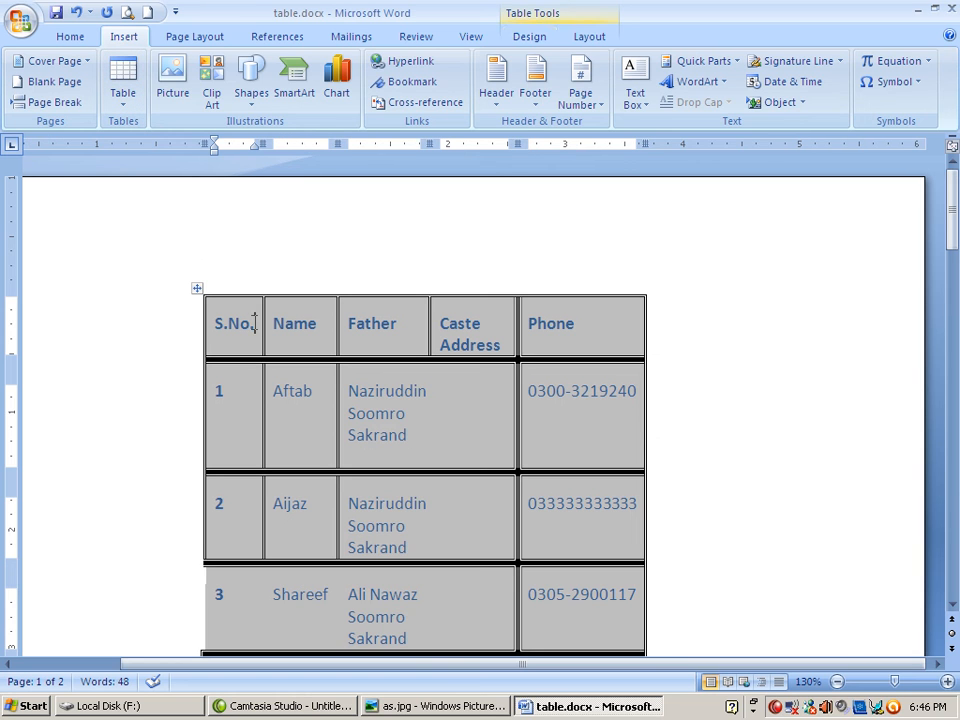
left_click(527, 40)
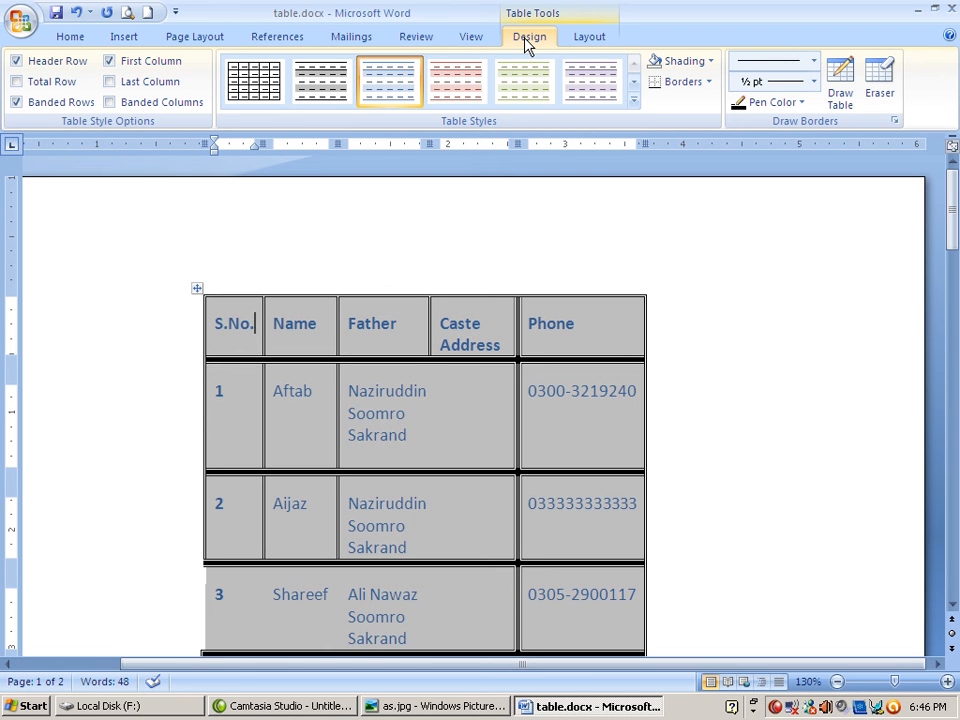
left_click(591, 40)
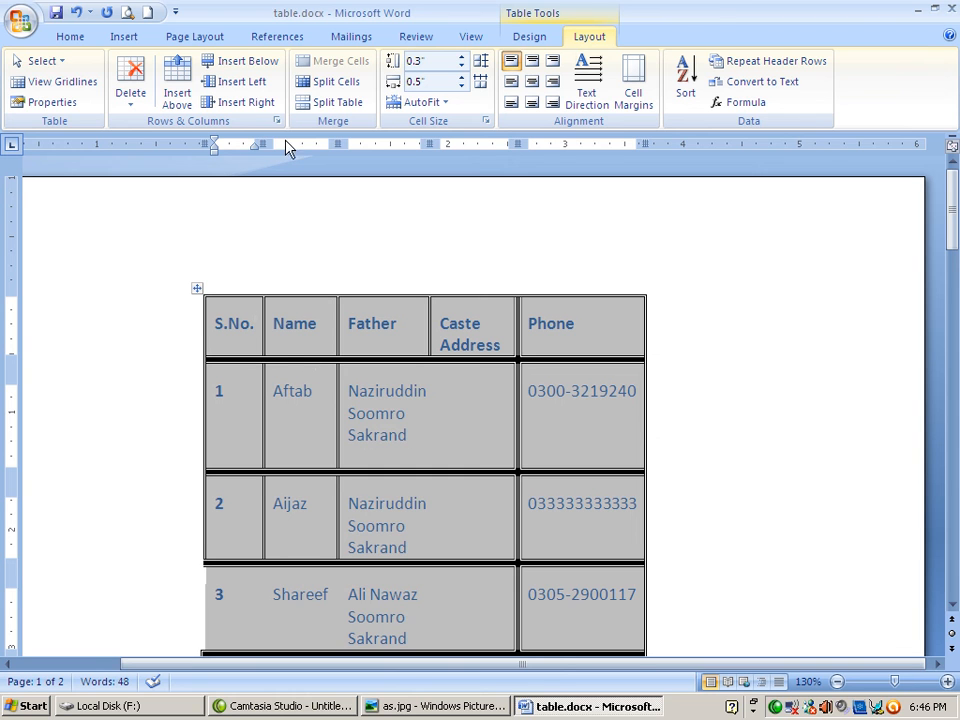
left_click(62, 64)
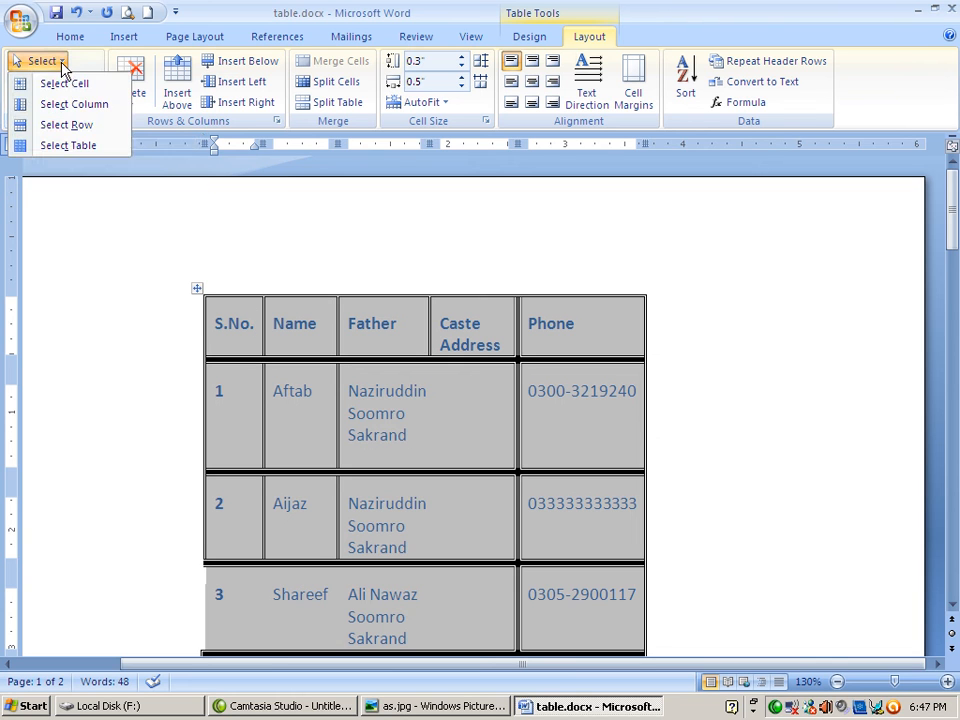
left_click(28, 62)
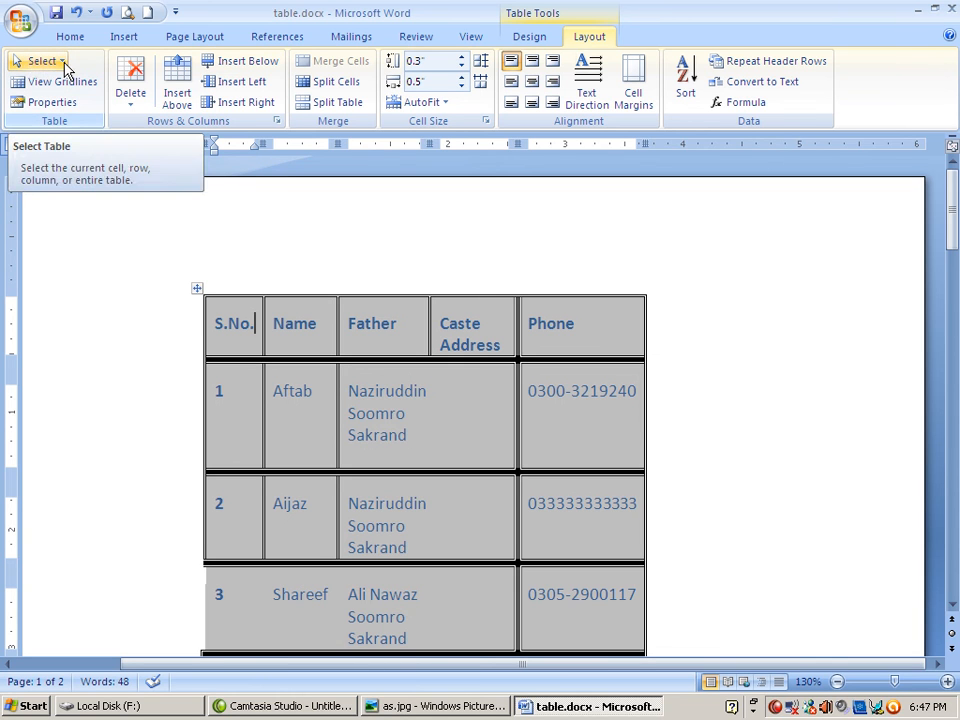
left_click(63, 64)
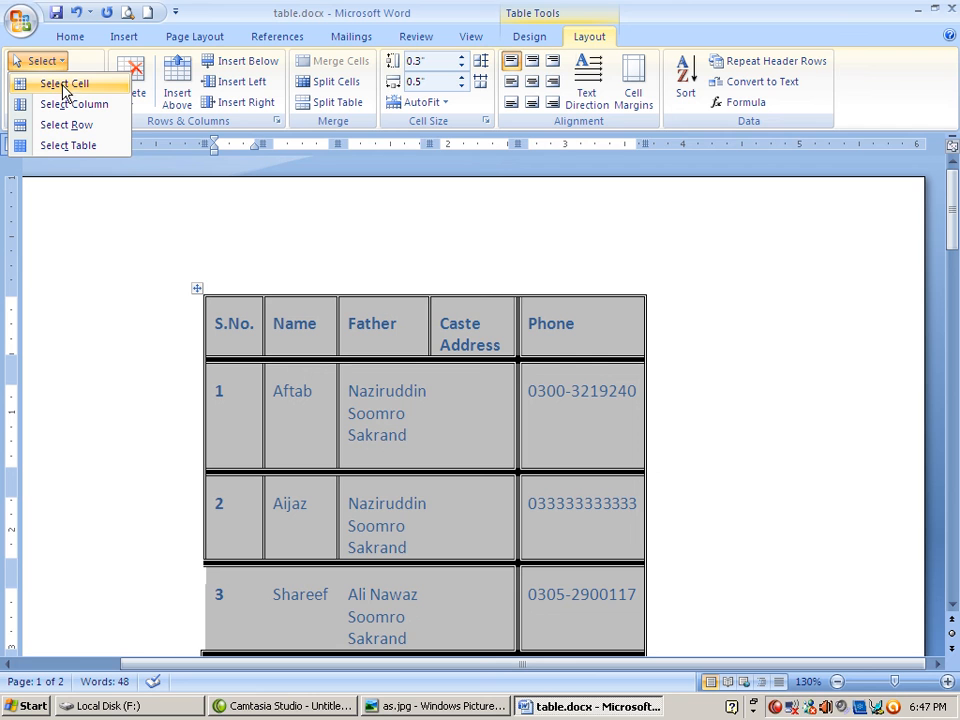
left_click(63, 86)
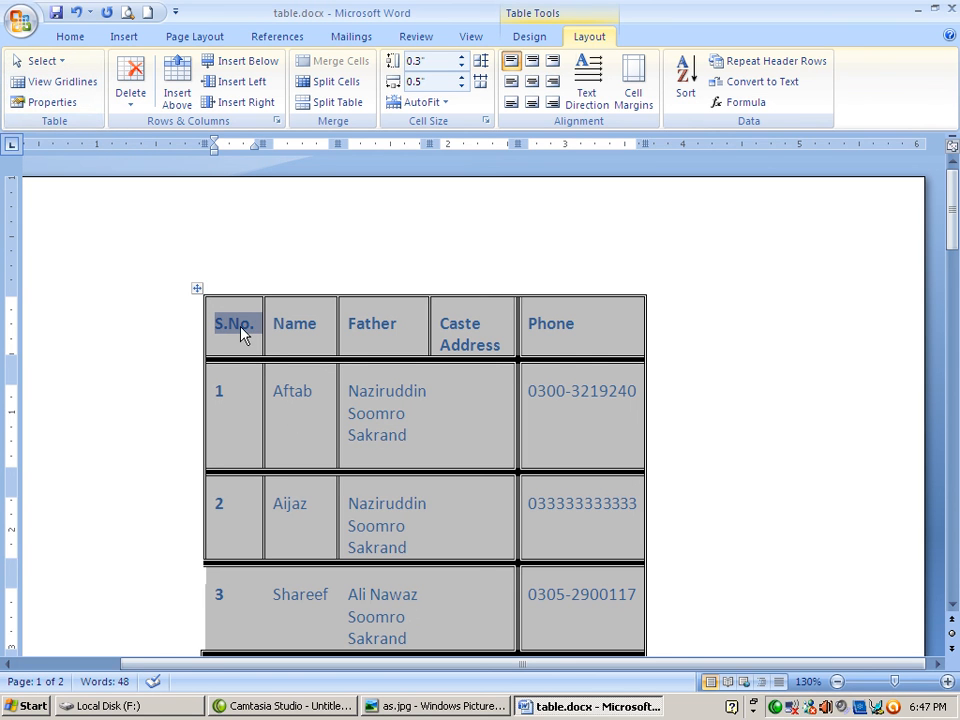
Select the Name header cell of the table with the Select Cell command.
left_click(306, 330)
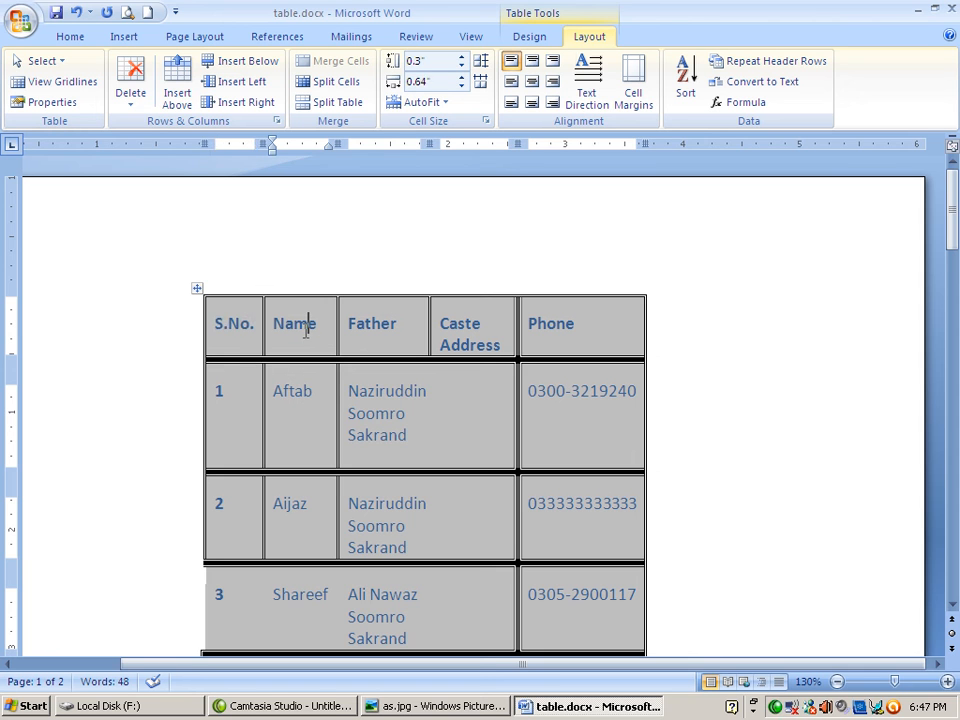
left_click(62, 63)
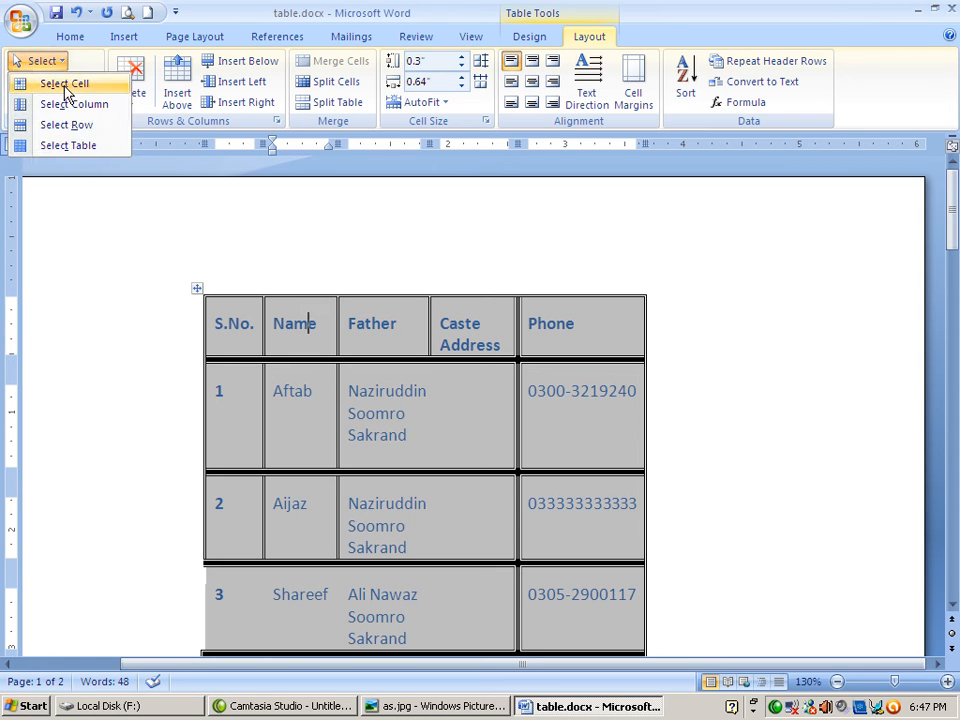
left_click(62, 82)
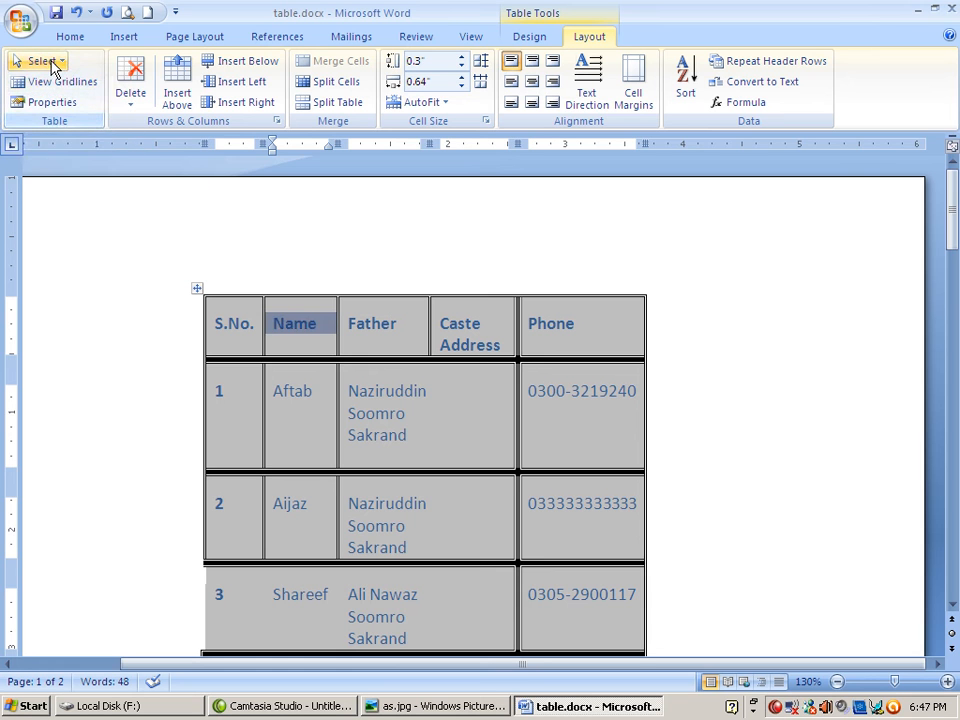
Extend the selection from the Name header cell to the entire Name column and review it down the table.
left_click(50, 63)
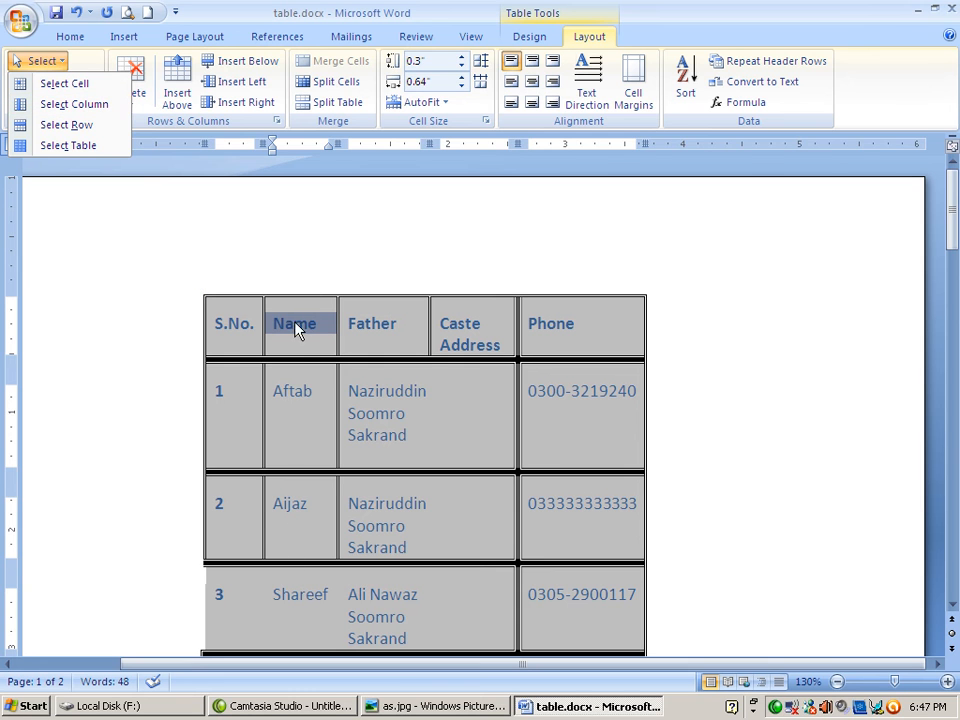
left_click(80, 104)
scroll(300, 460, "down", 12)
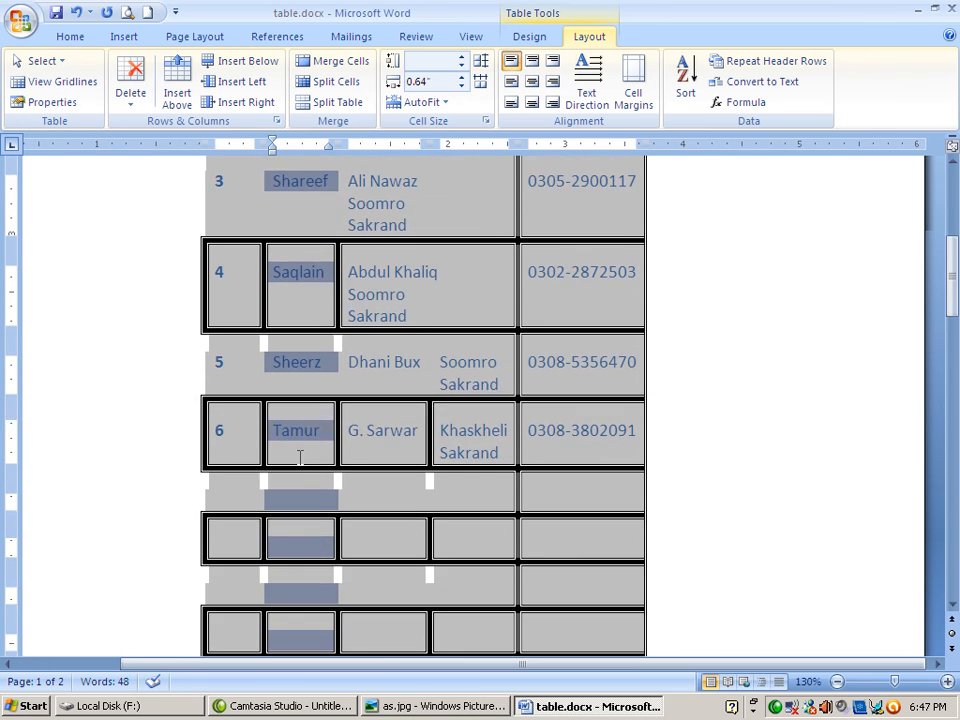
scroll(300, 458, "up", 5)
scroll(300, 458, "up", 5)
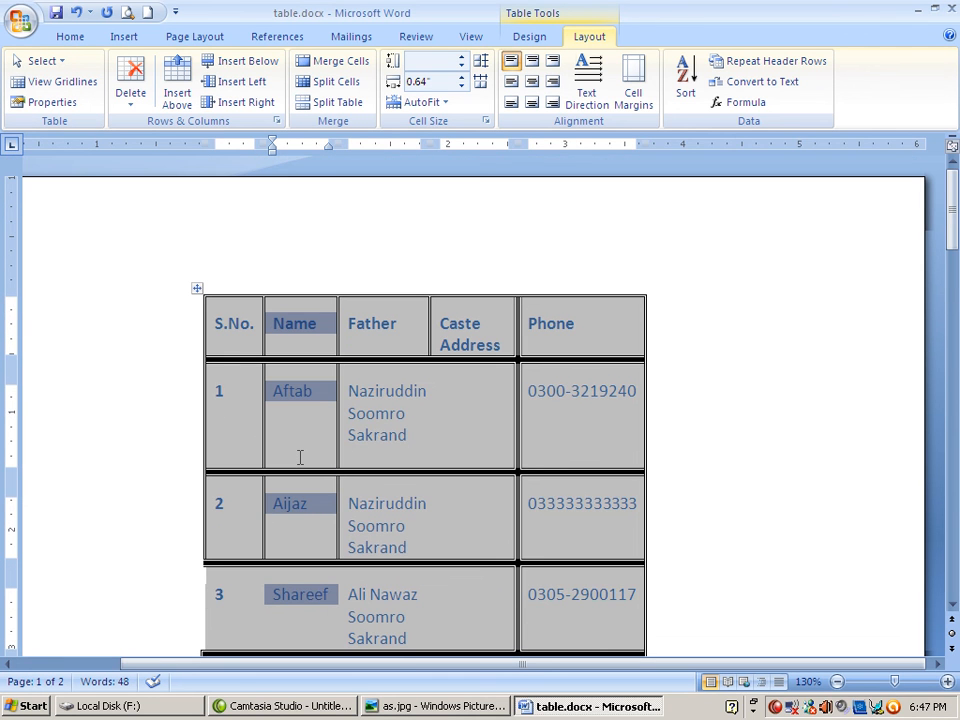
Apply Select Row to the selected Name column, then select only the row with serial number 1.
left_click(58, 64)
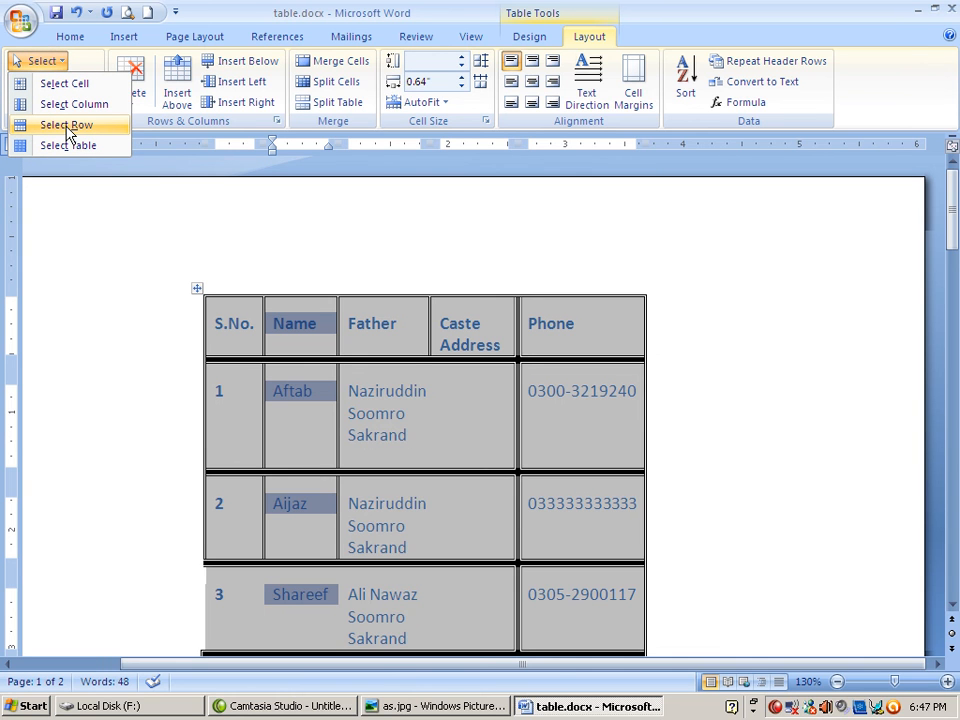
left_click(66, 128)
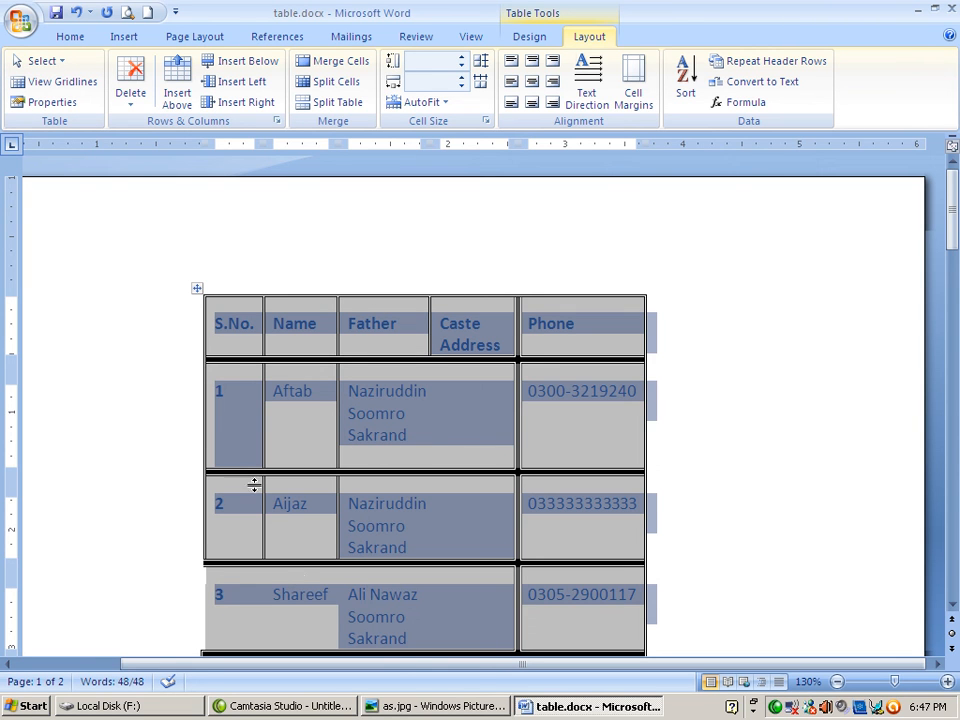
left_click(242, 423)
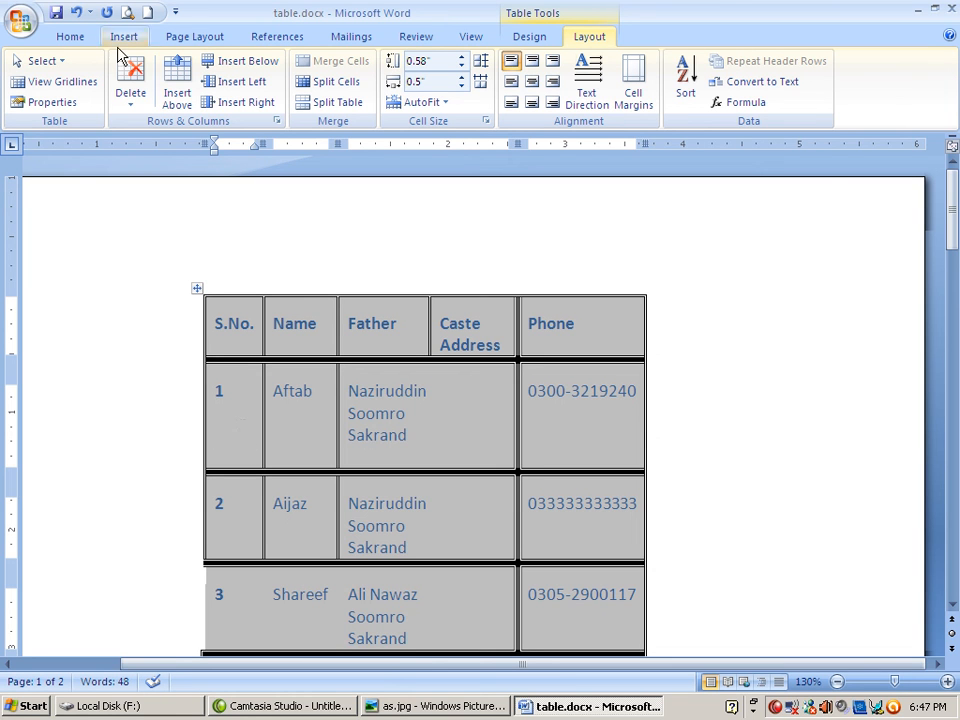
left_click(43, 61)
left_click(77, 124)
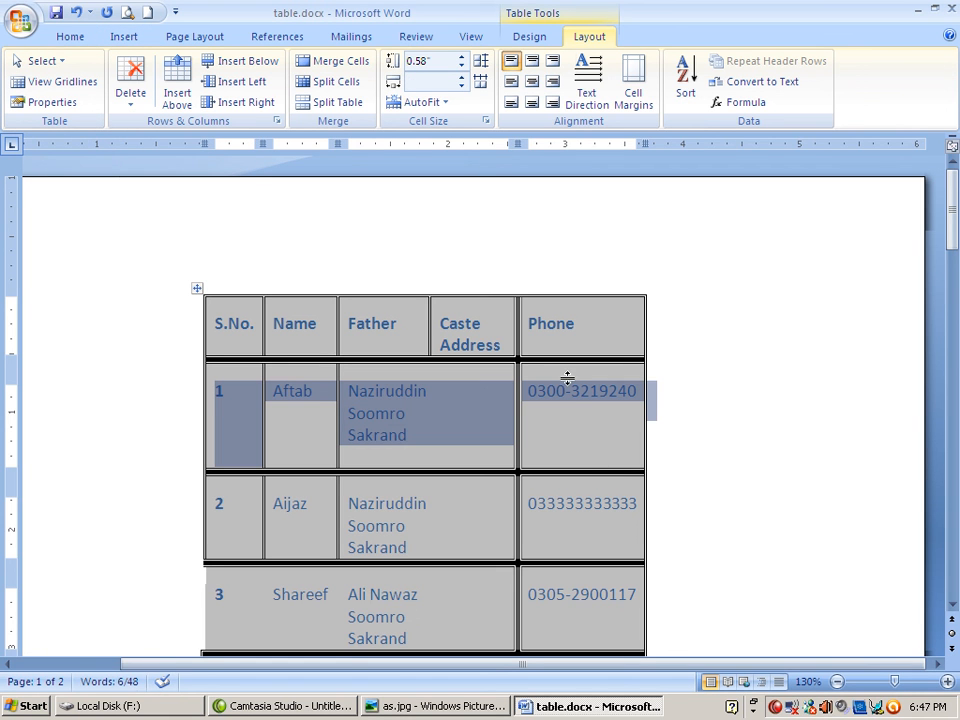
Select the entire table with the Select Table command.
left_click(47, 62)
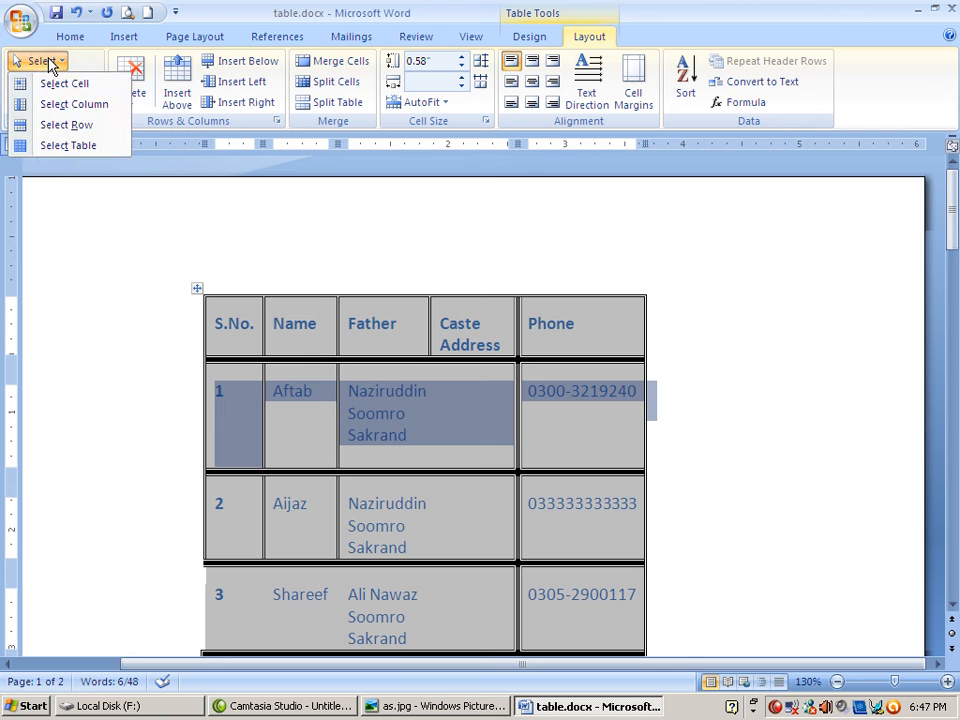
left_click(60, 148)
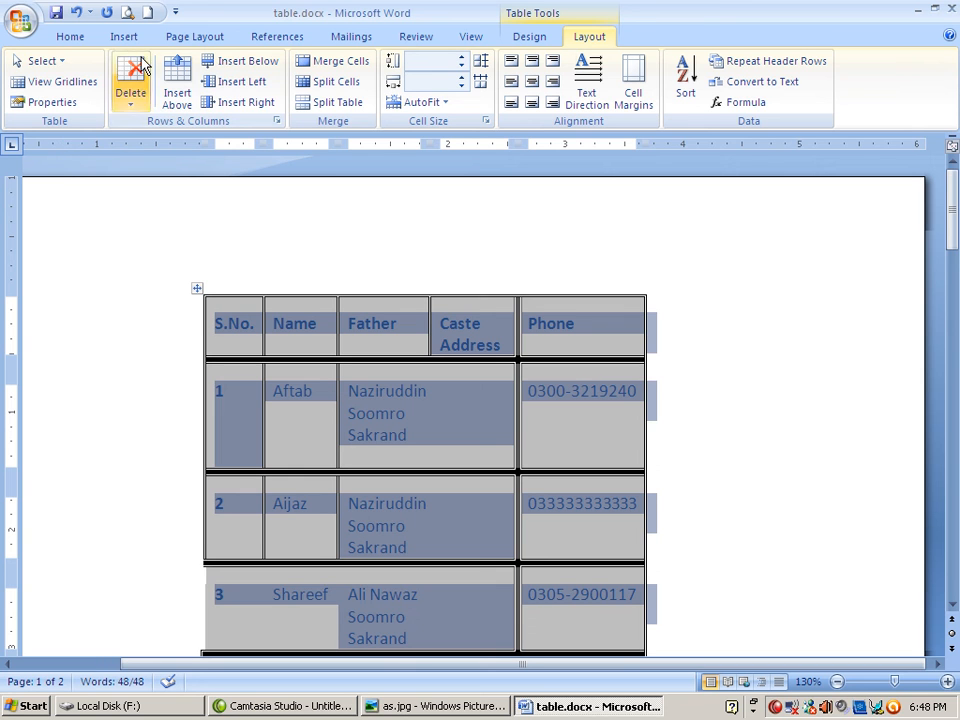
left_click(52, 65)
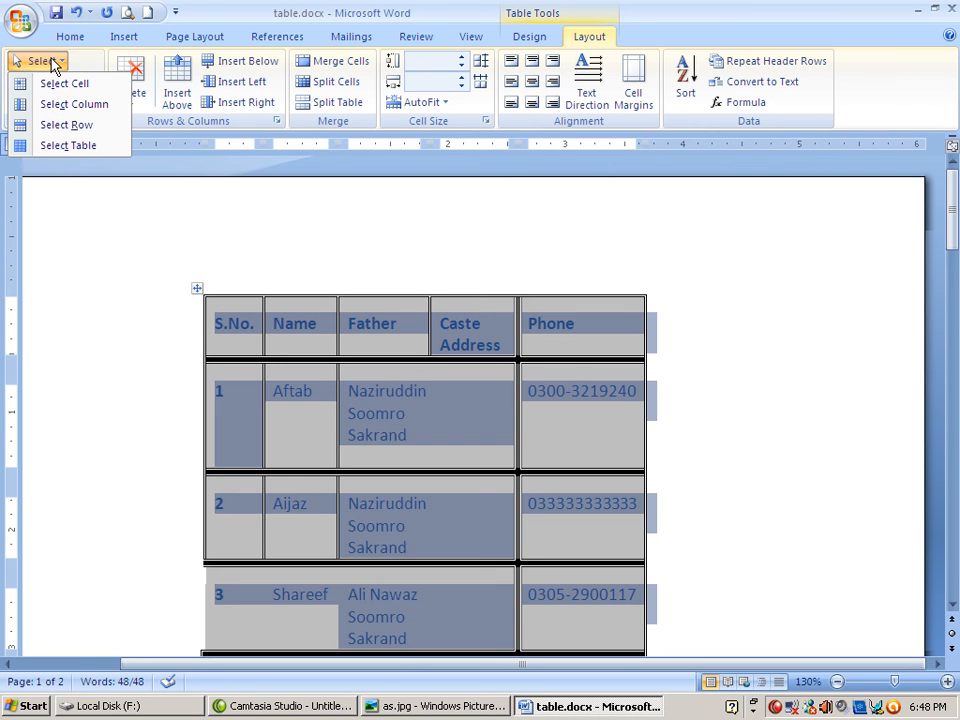
left_click(231, 3)
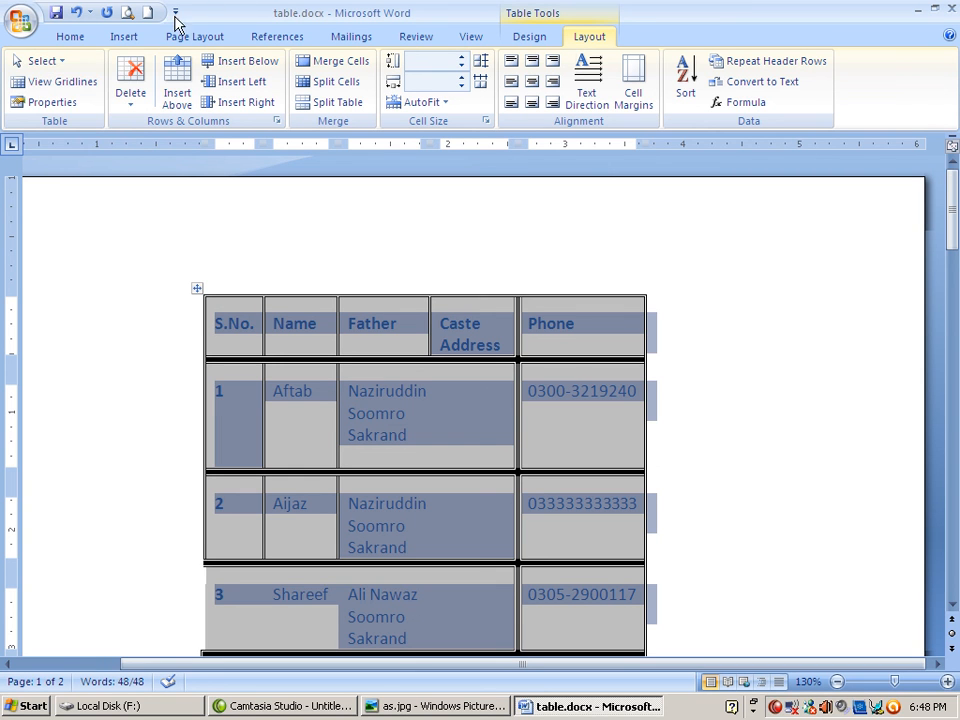
Toggle the display of the table's gridlines on and off several times.
left_click(70, 86)
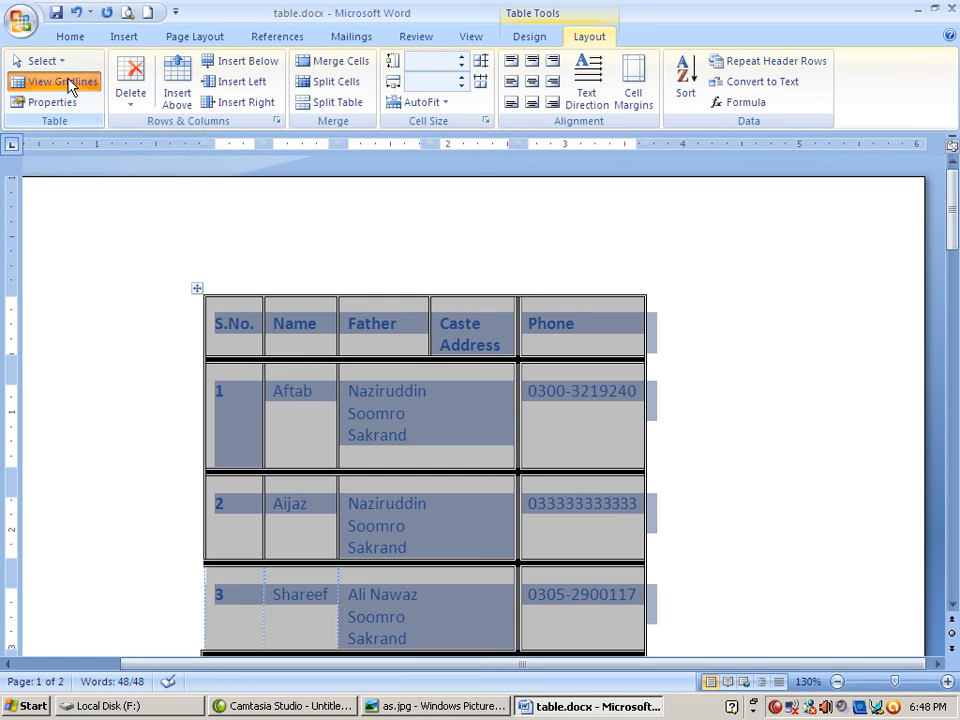
left_click(461, 430)
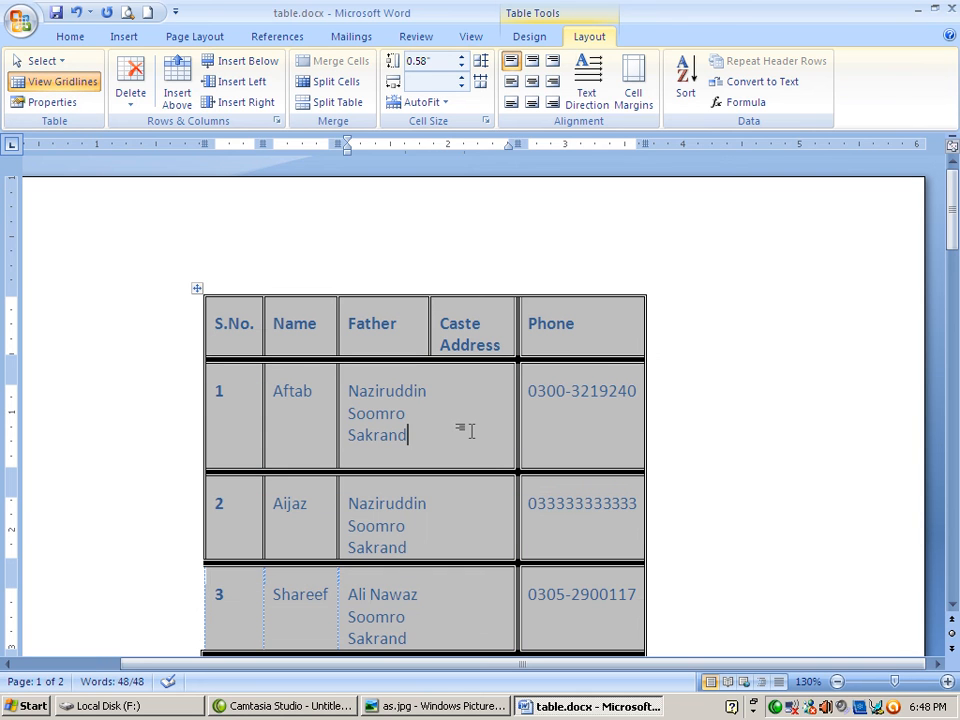
left_click(253, 392)
left_click(66, 86)
left_click(66, 86)
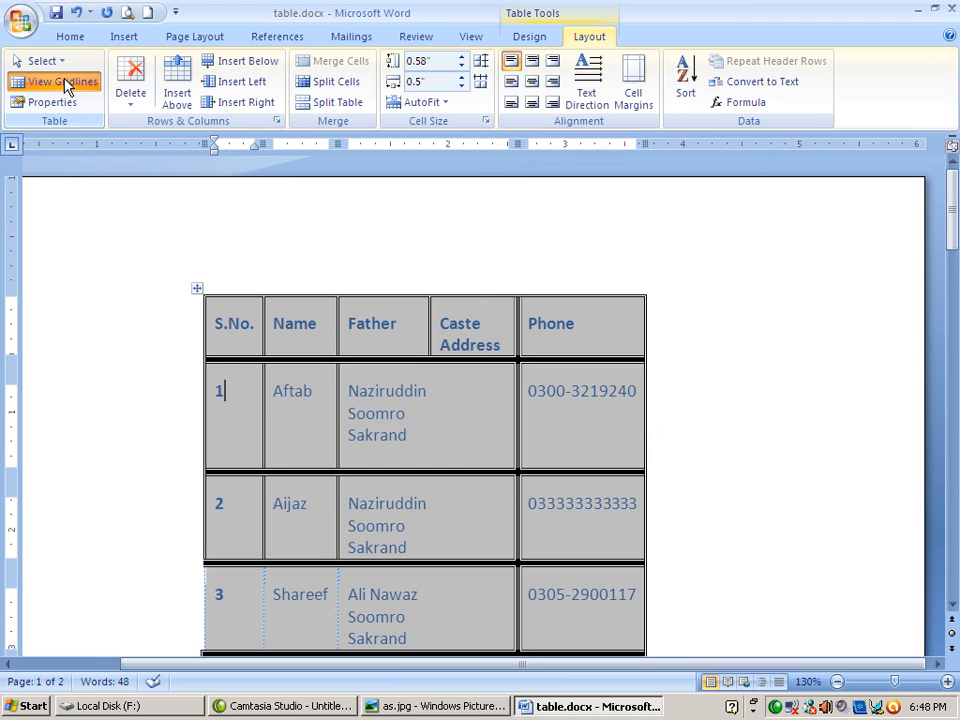
left_click(66, 86)
left_click(66, 86)
left_click(66, 86)
left_click(66, 86)
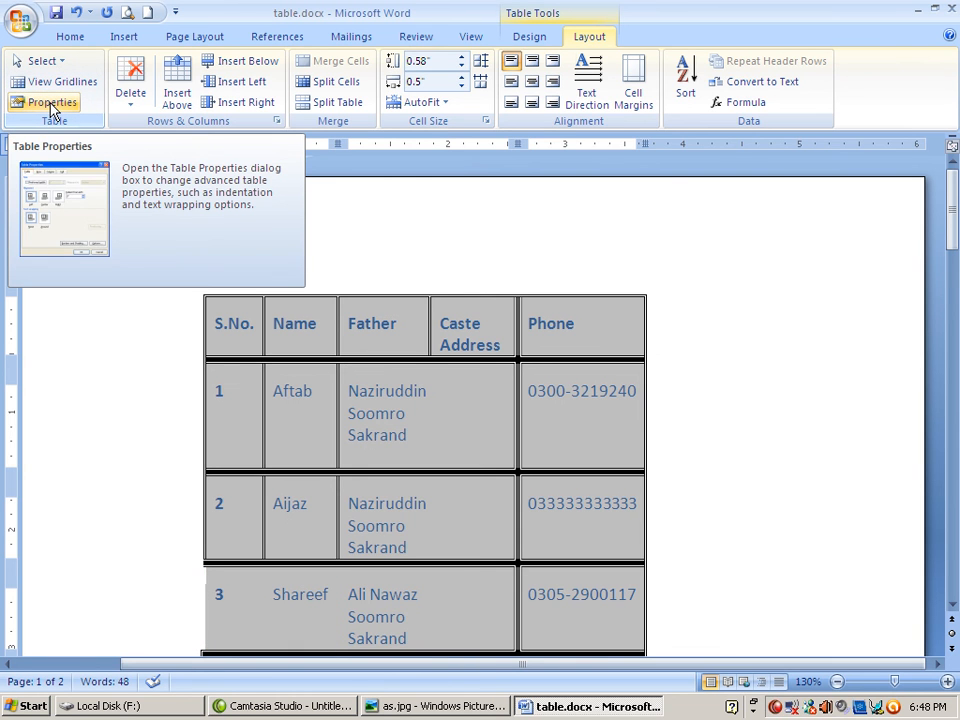
Set the table's alignment to Left in the Table Properties.
left_click(52, 104)
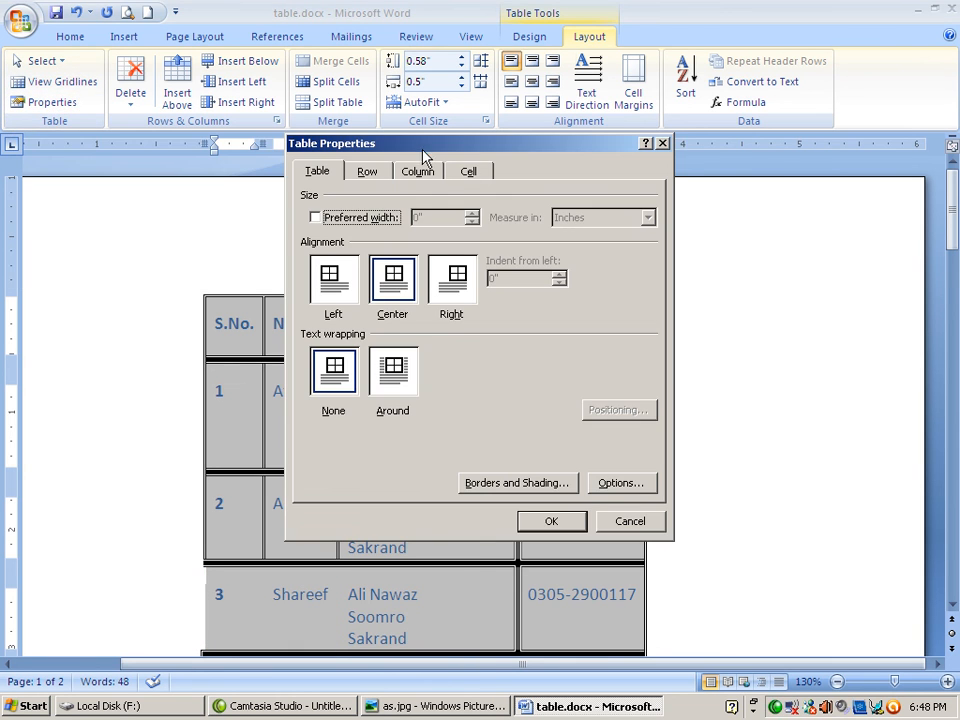
left_click_drag(412, 150, 551, 149)
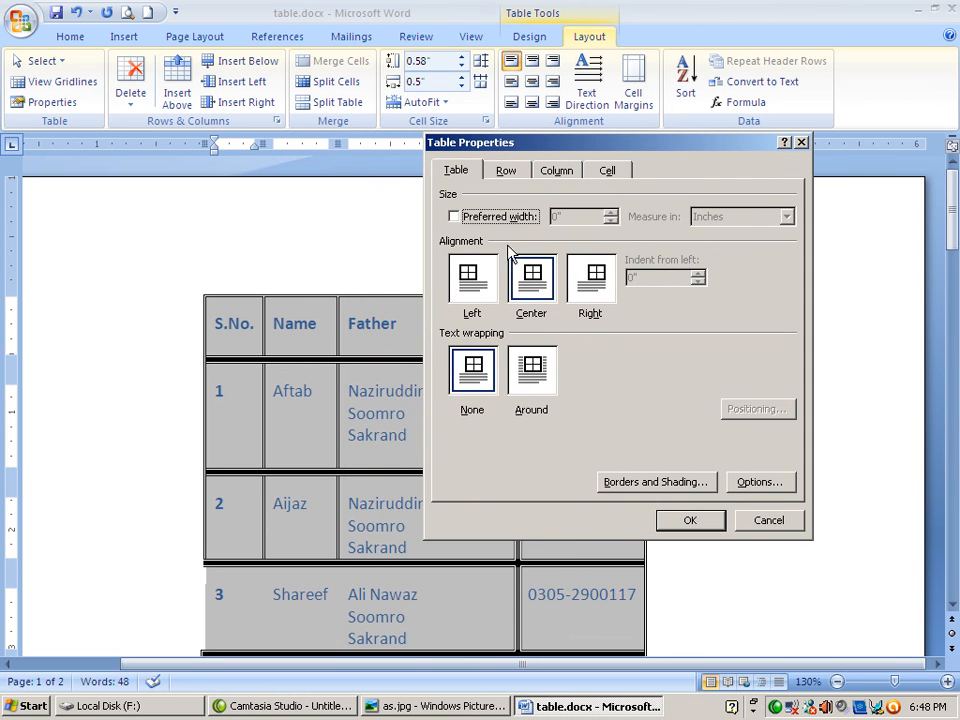
left_click(465, 285)
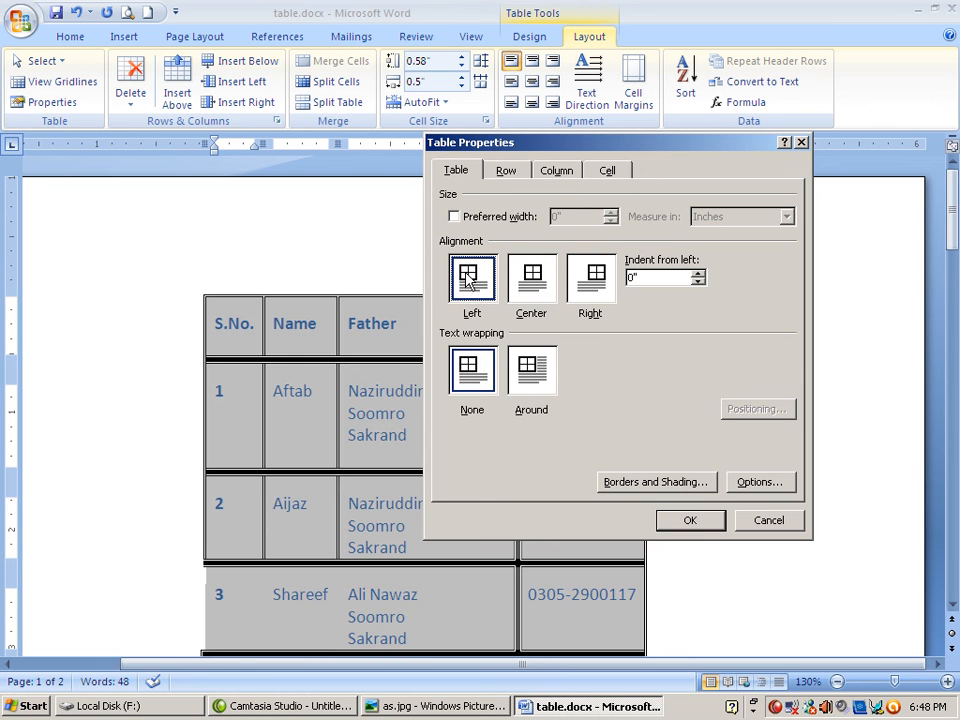
left_click(689, 521)
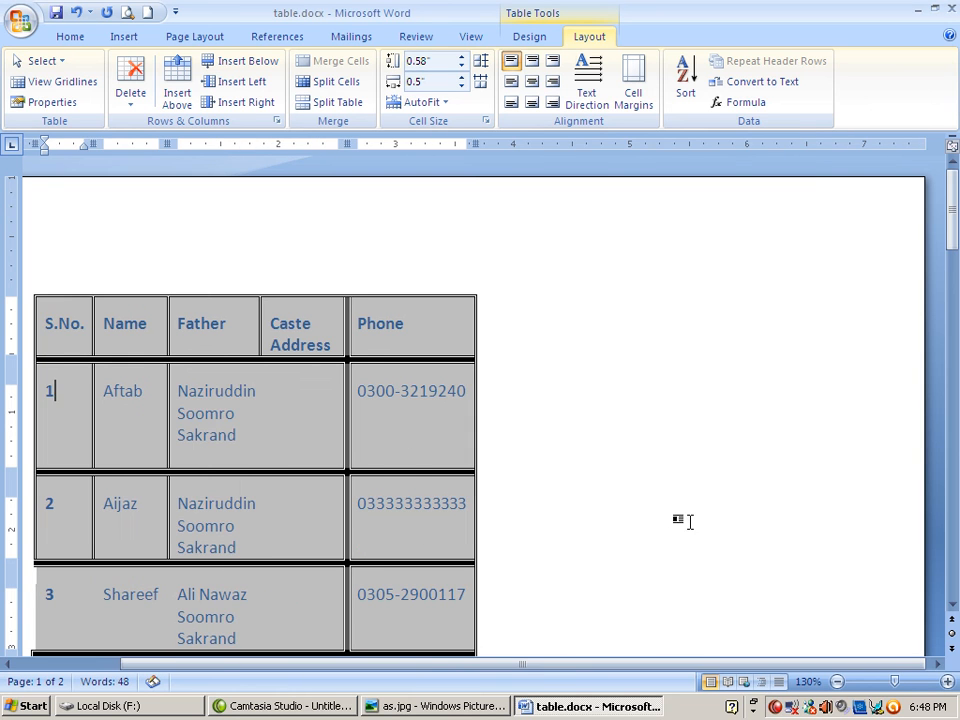
Set the table's alignment to Right in the Table Properties.
left_click(52, 103)
left_click(597, 285)
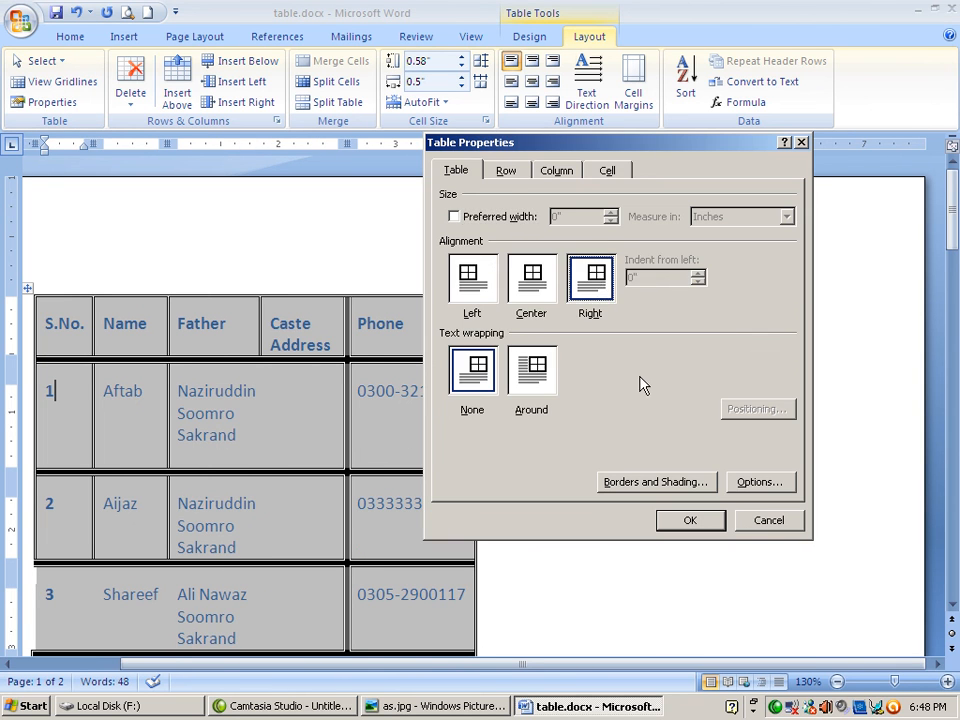
left_click(712, 522)
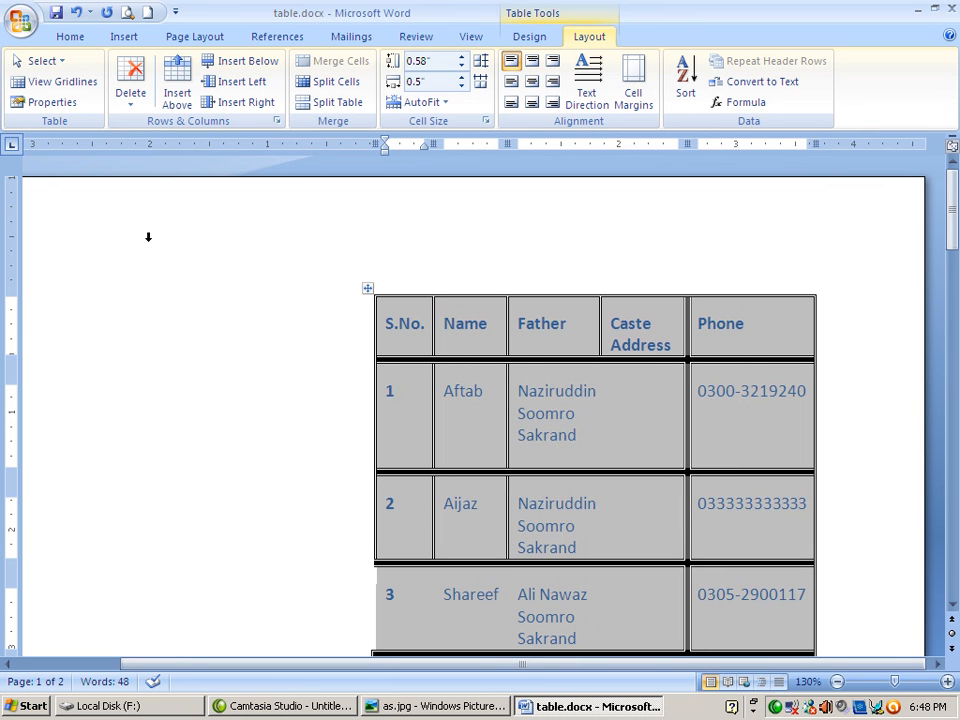
Set the table's text wrapping to Around in the Table Properties.
left_click(44, 103)
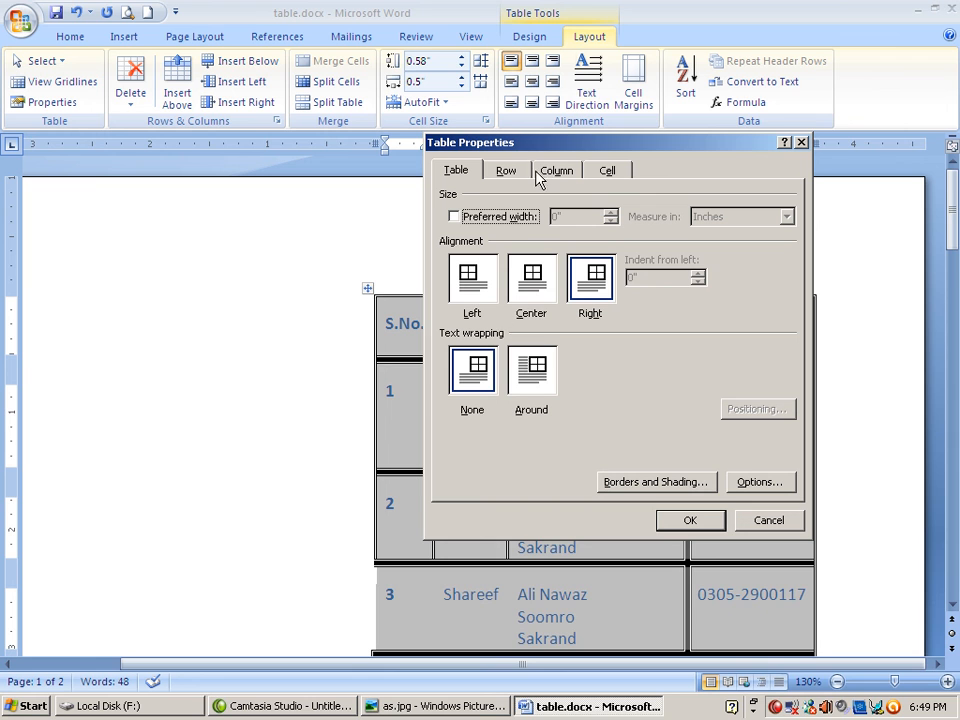
left_click(528, 368)
left_click(678, 520)
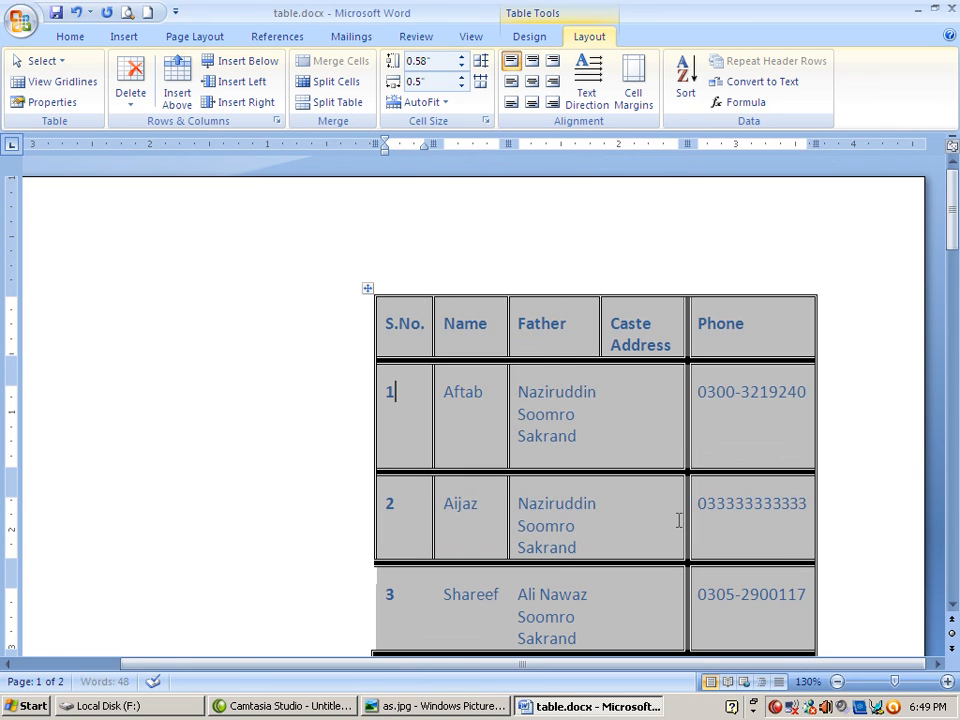
Select the S.No. column directly on the page, then select the table's header row.
left_click(139, 386)
left_click(380, 290)
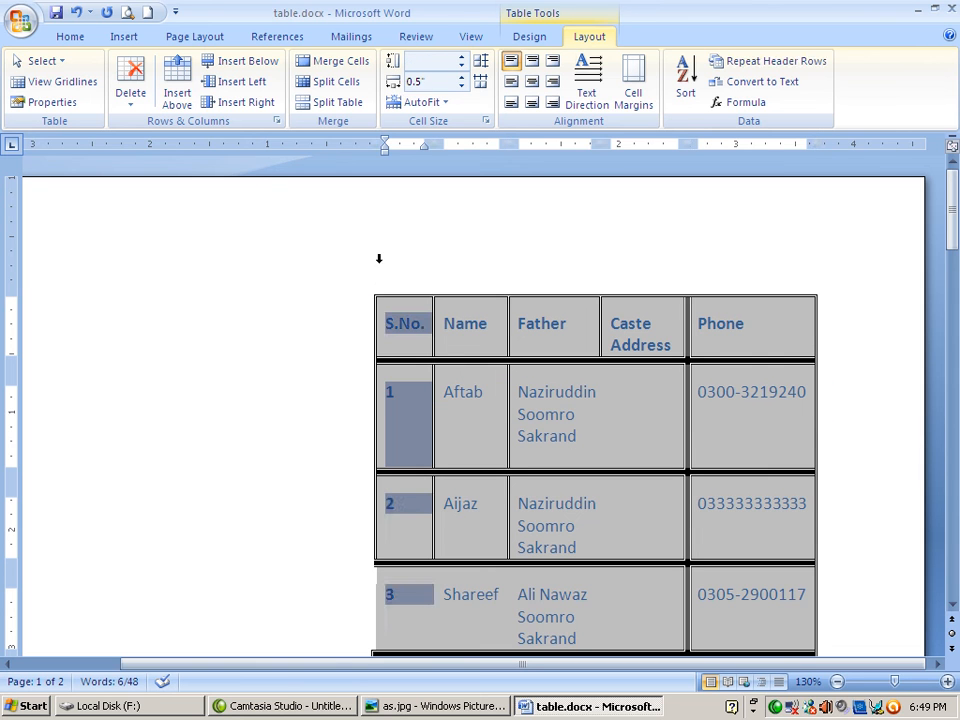
left_click(304, 319)
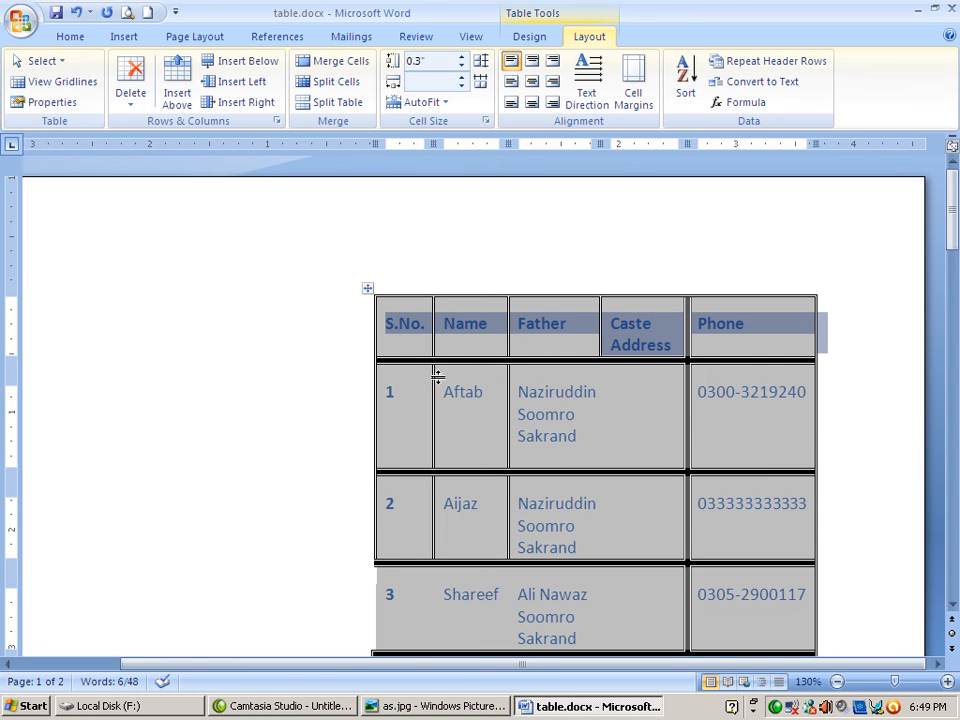
left_click(848, 319)
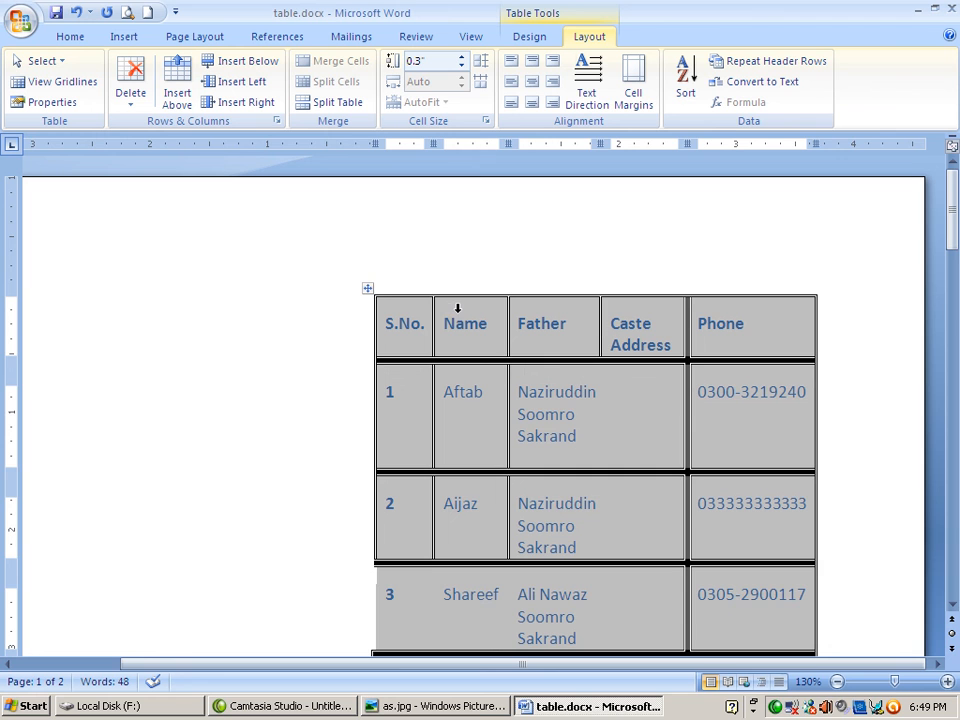
type("dsaaf")
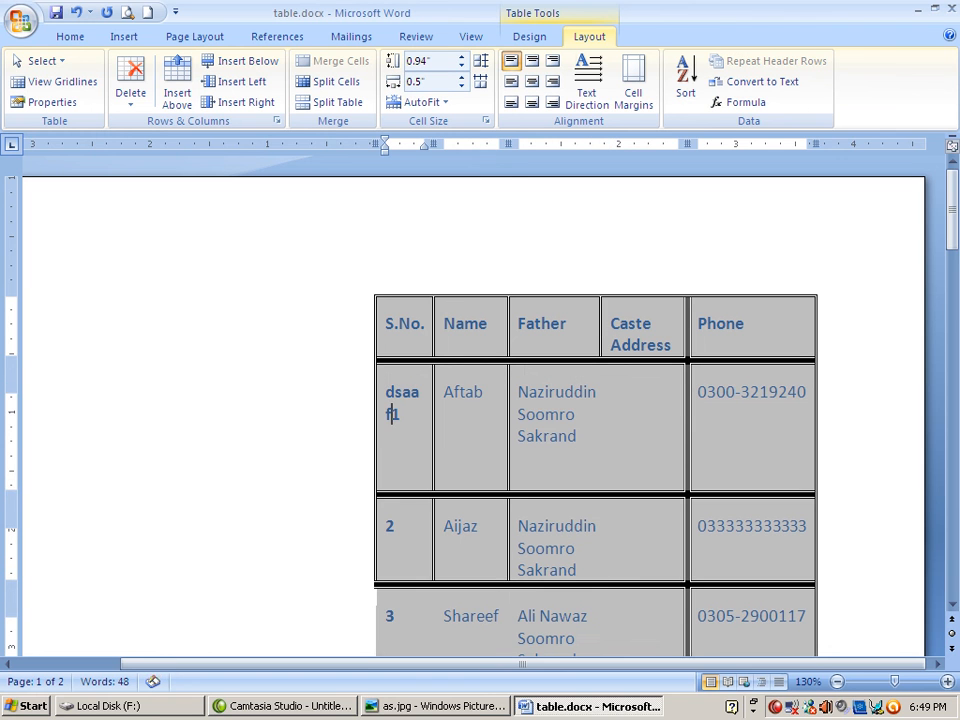
key("BackSpace")
key("BackSpace")
key("BackSpace")
key("BackSpace")
key("BackSpace")
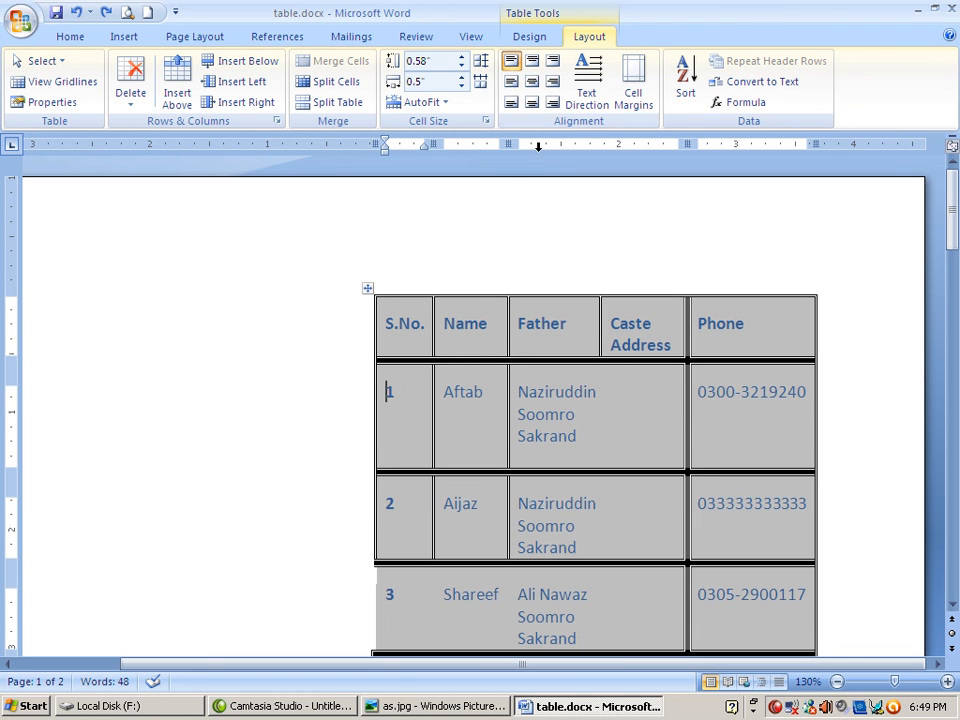
In the Table Properties, specify a height of 0.8" for the table's second row.
left_click(77, 112)
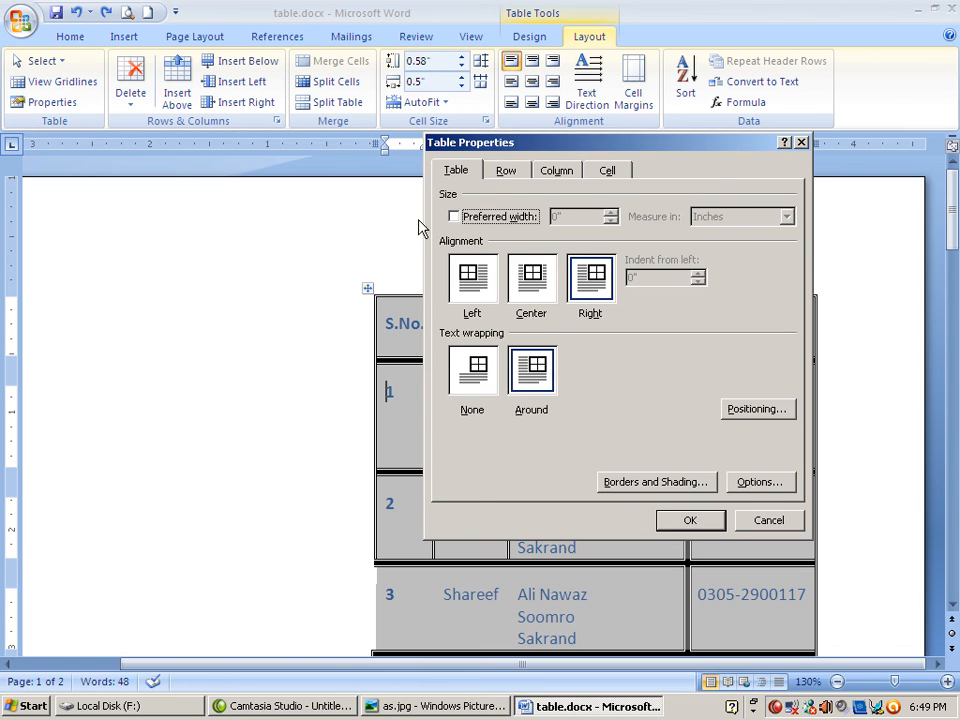
left_click(495, 174)
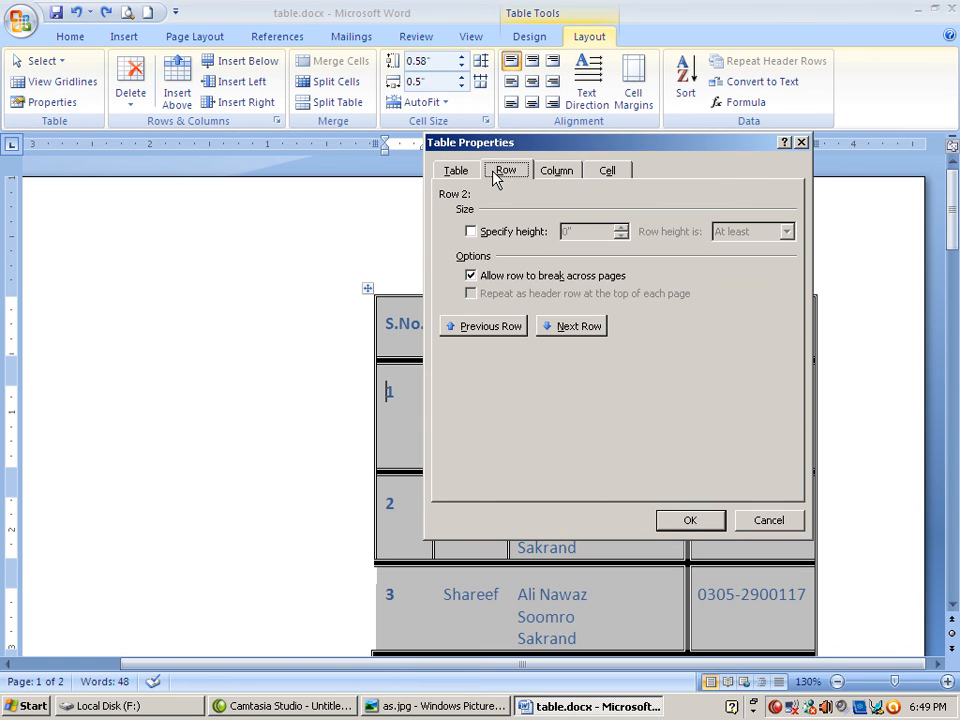
left_click(472, 232)
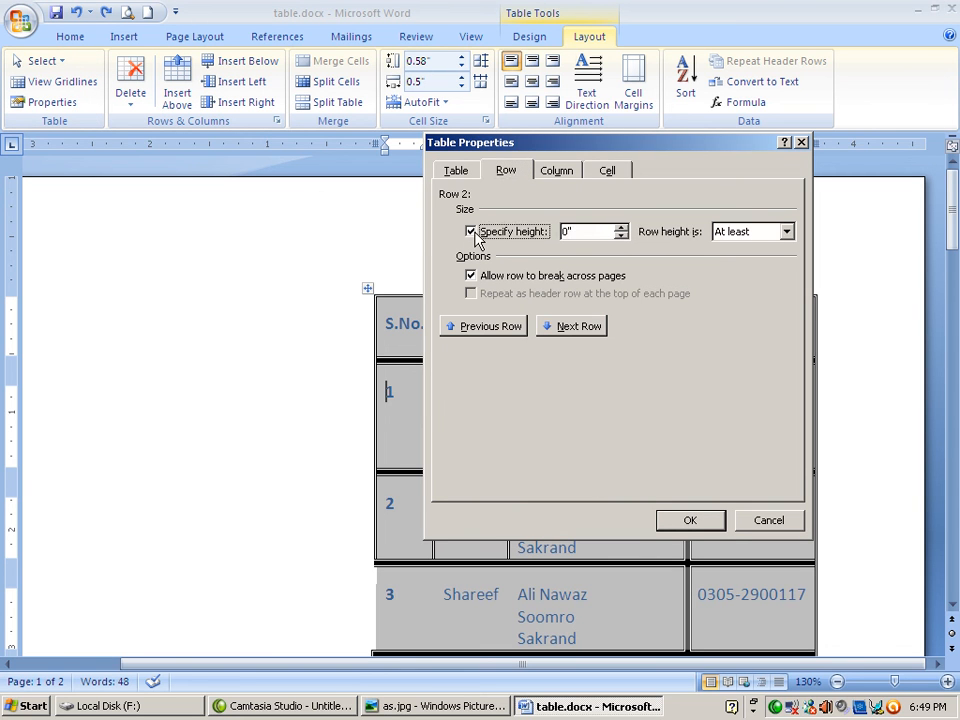
left_click(621, 227)
left_click(621, 227)
left_click(621, 227)
left_click(621, 227)
left_click(621, 227)
left_click(621, 227)
left_click(621, 227)
left_click(621, 227)
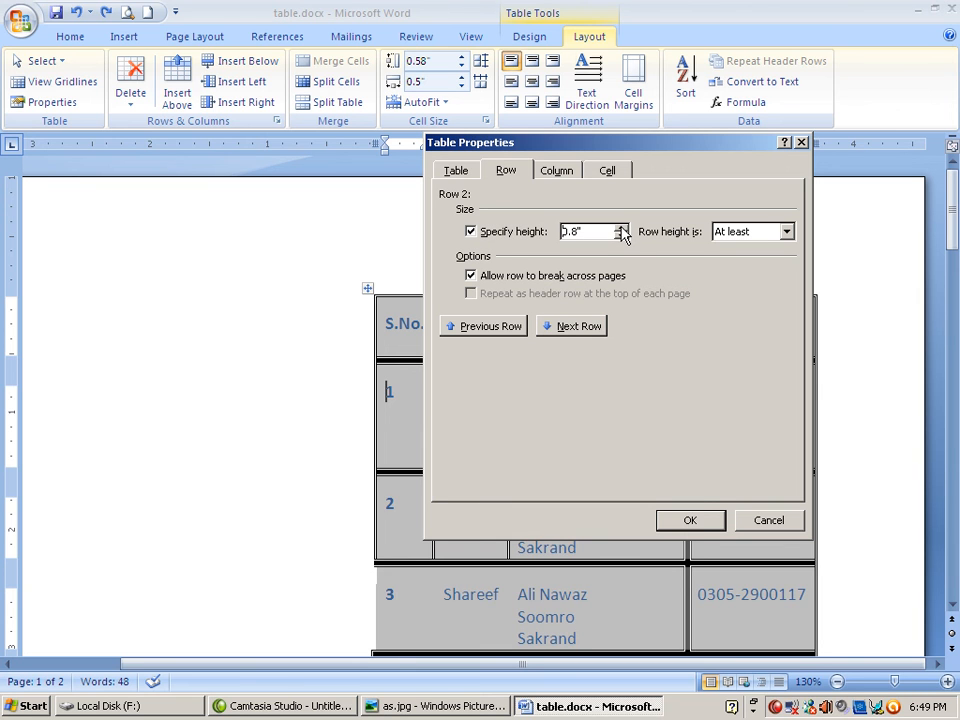
left_click(691, 520)
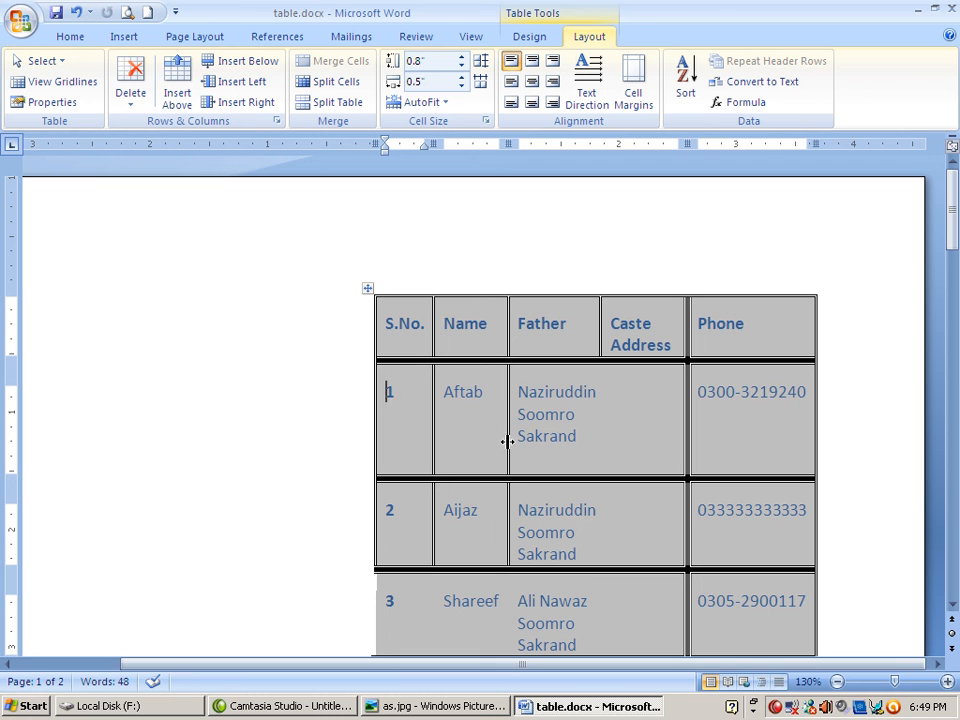
Set the preferred width of the S.No. column to 1.1" in the Table Properties.
left_click(390, 396)
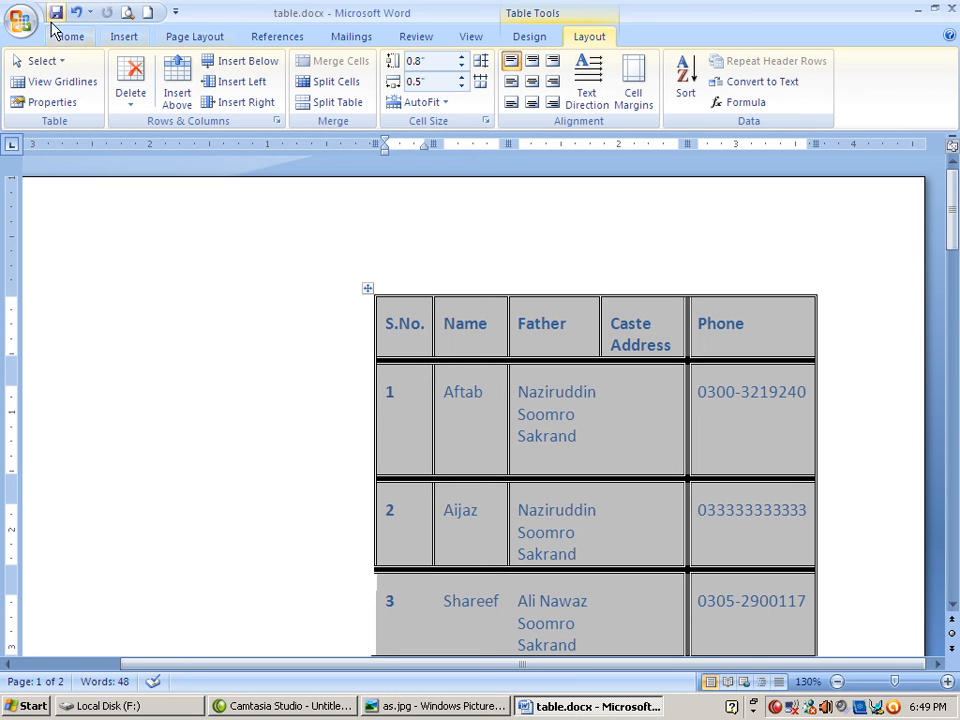
left_click(52, 102)
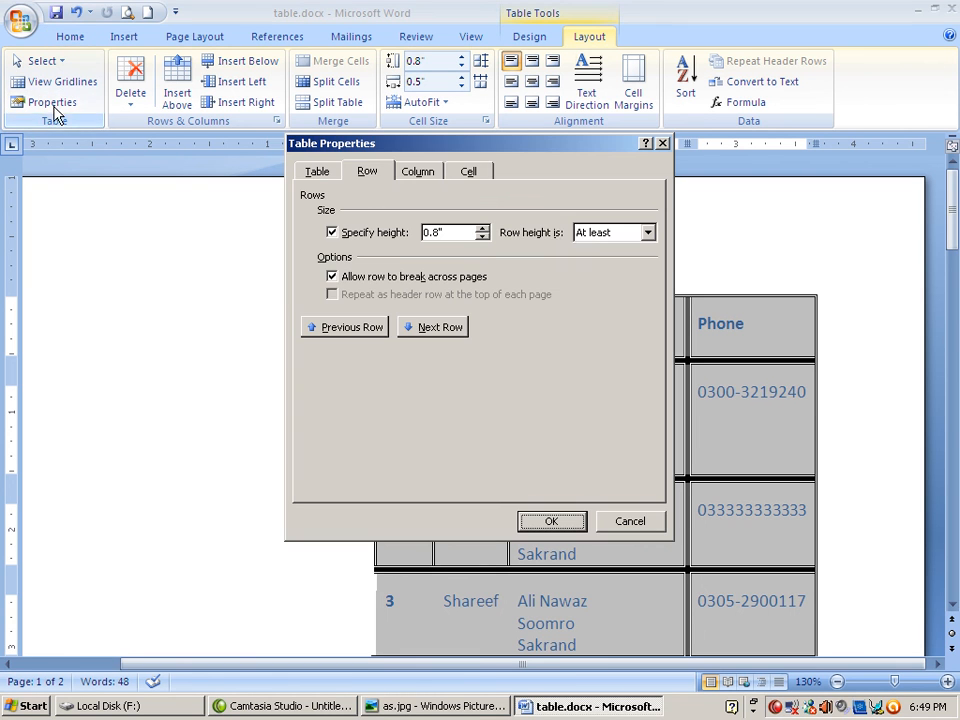
left_click(421, 174)
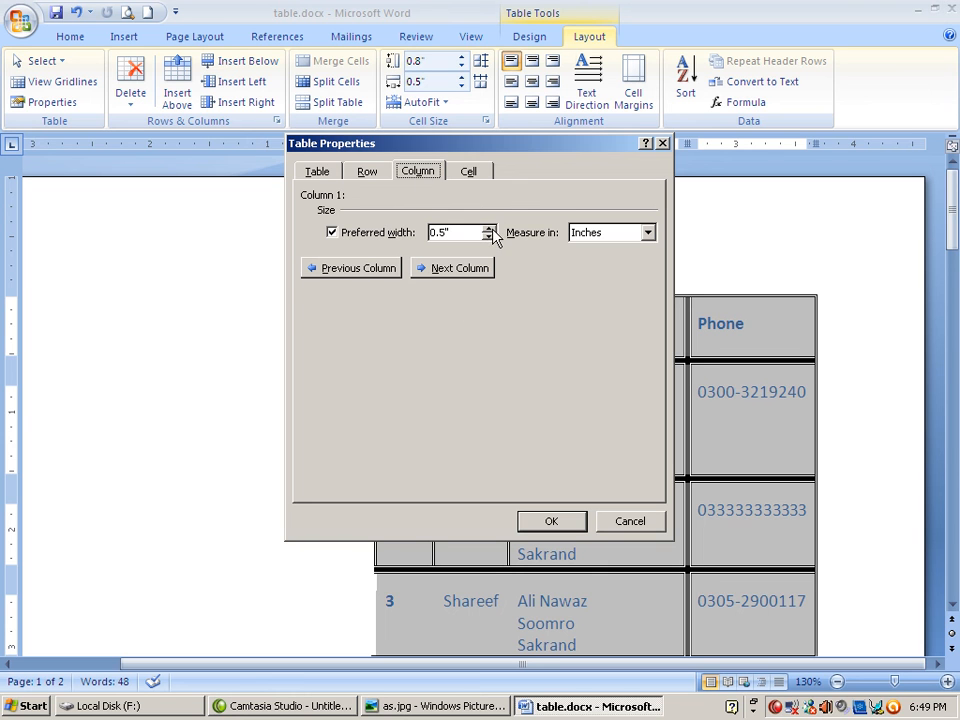
left_click_drag(465, 148, 199, 183)
left_click(221, 264)
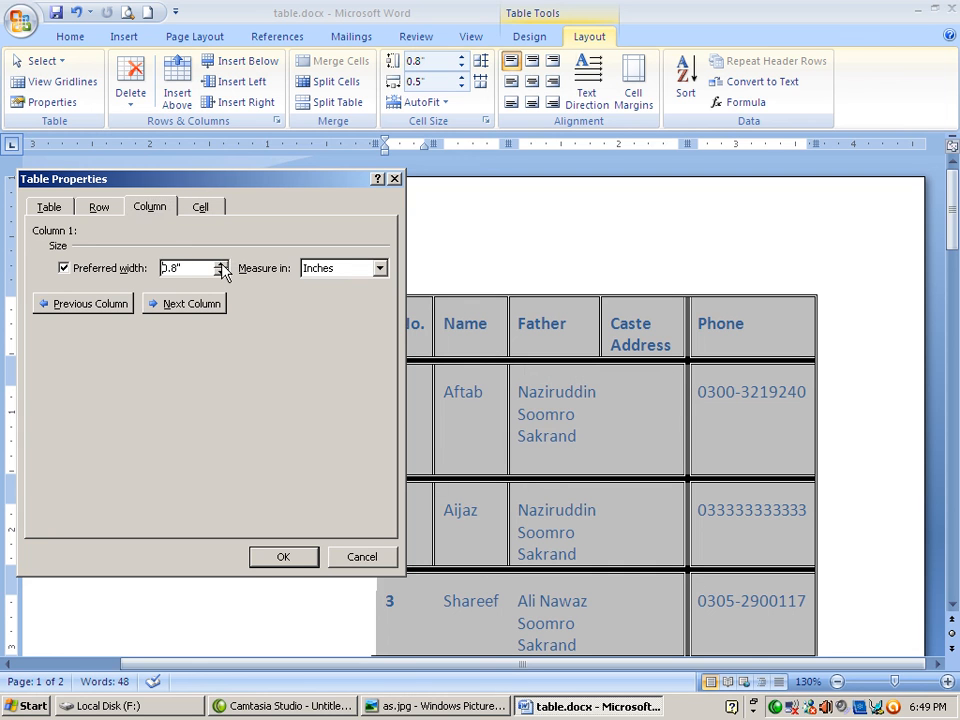
left_click(221, 264)
left_click(287, 558)
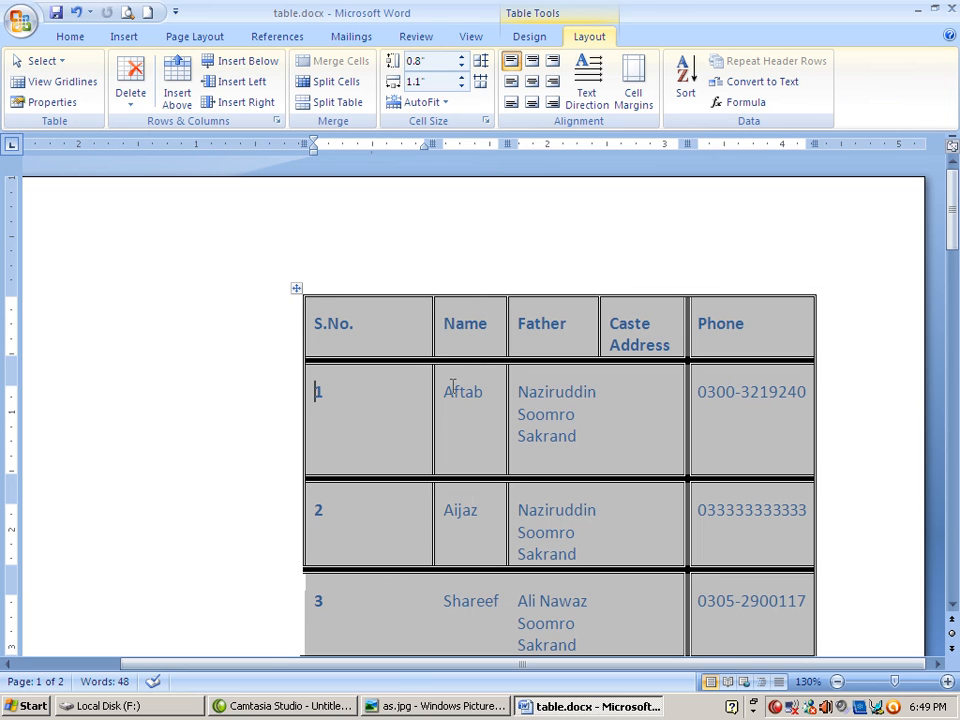
Try a preferred width of 2.1" for the Name column and undo the change.
left_click(482, 420)
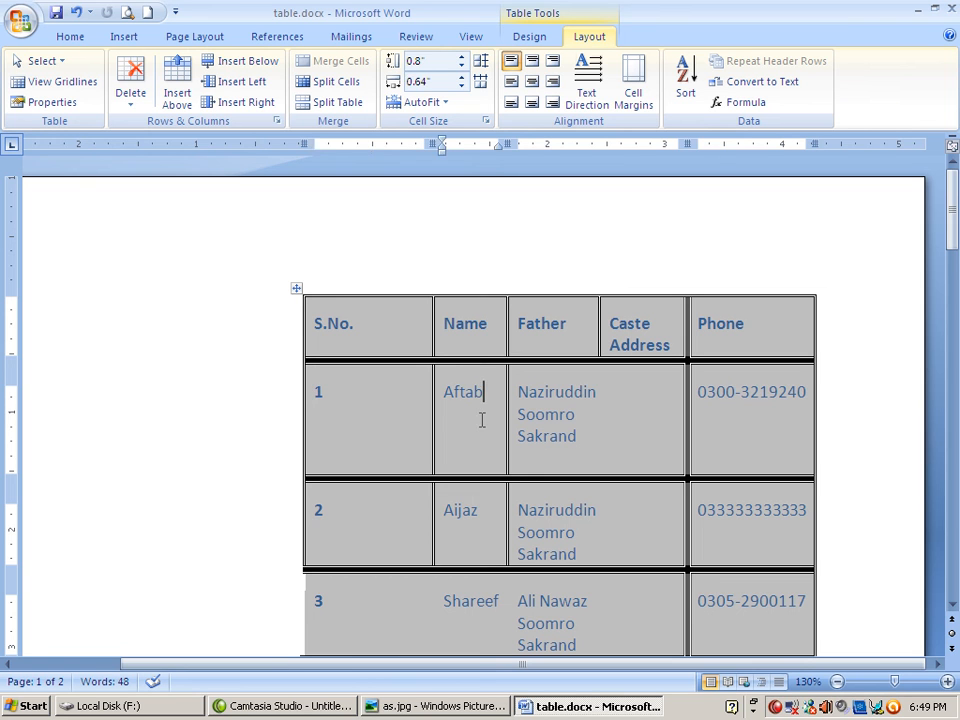
left_click(70, 104)
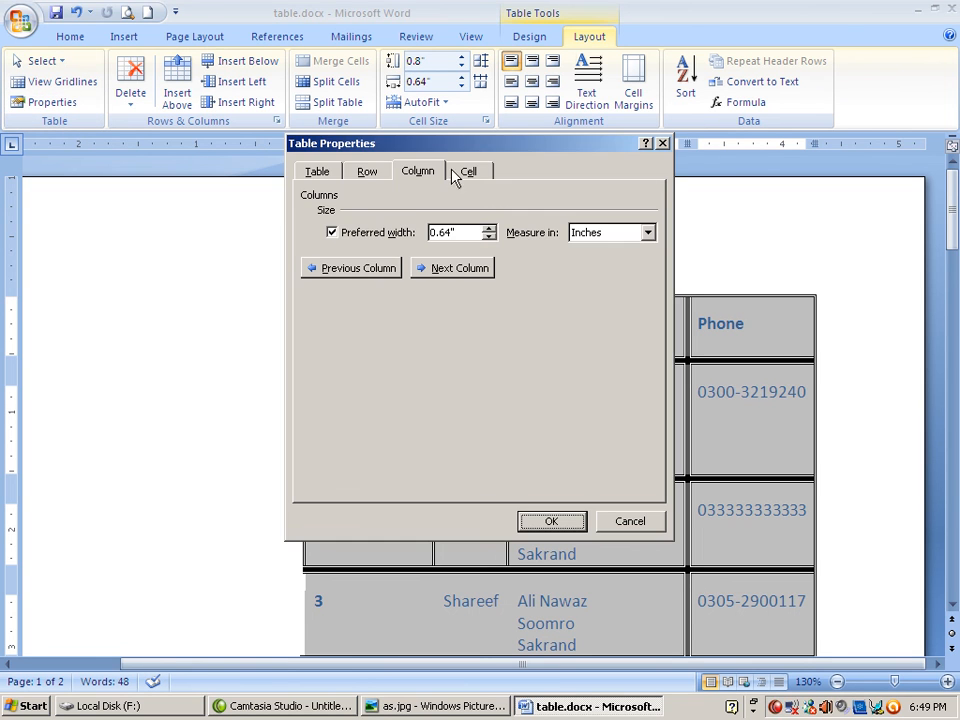
left_click(489, 229)
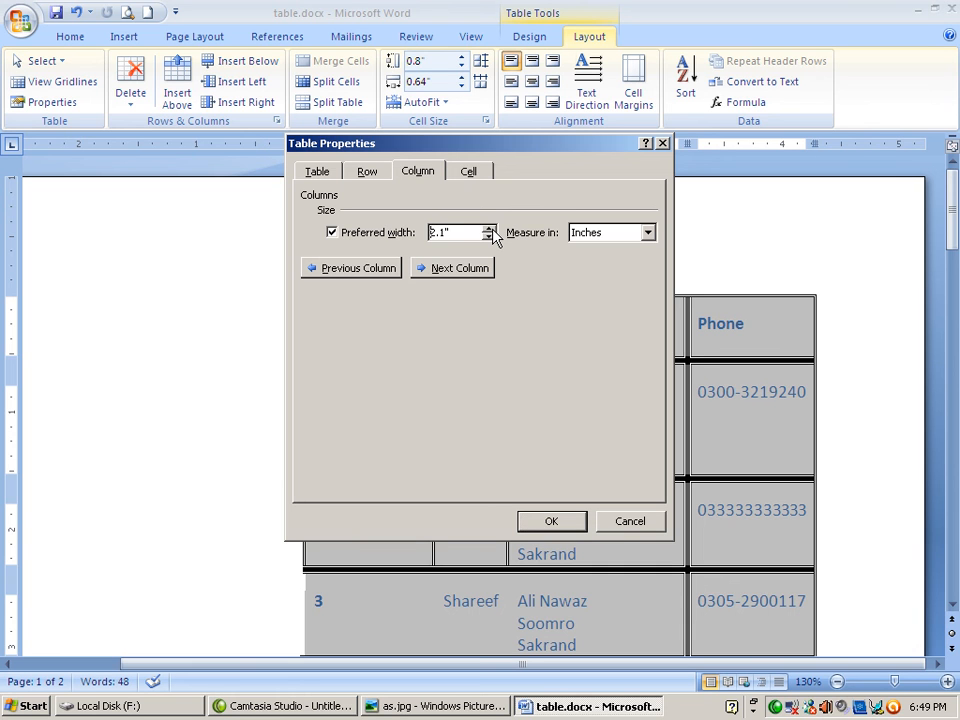
left_click_drag(499, 148, 183, 111)
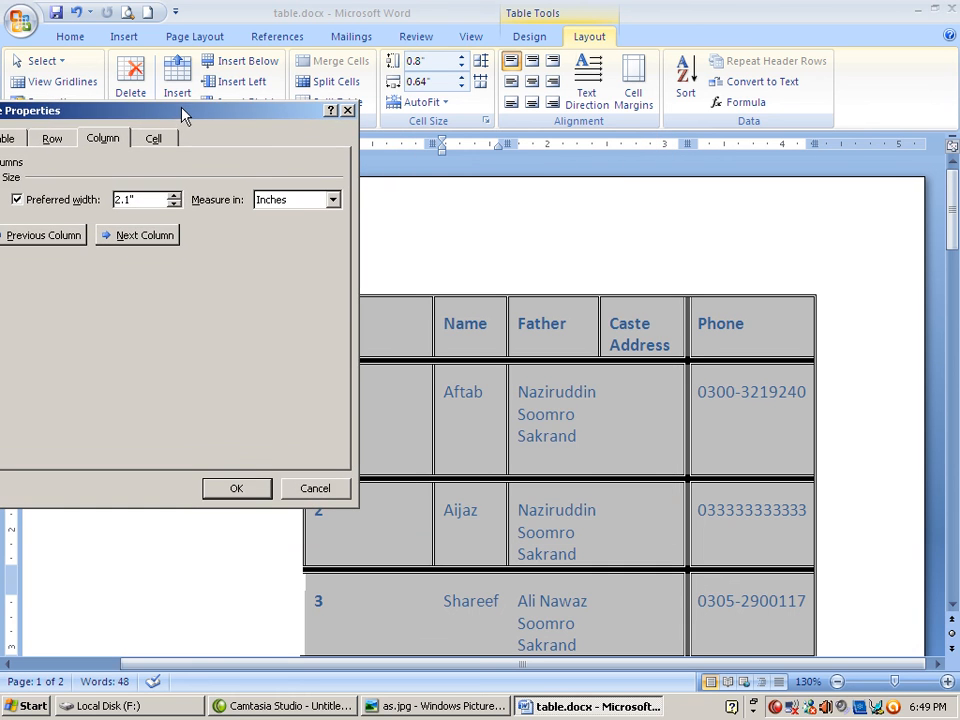
left_click(255, 496)
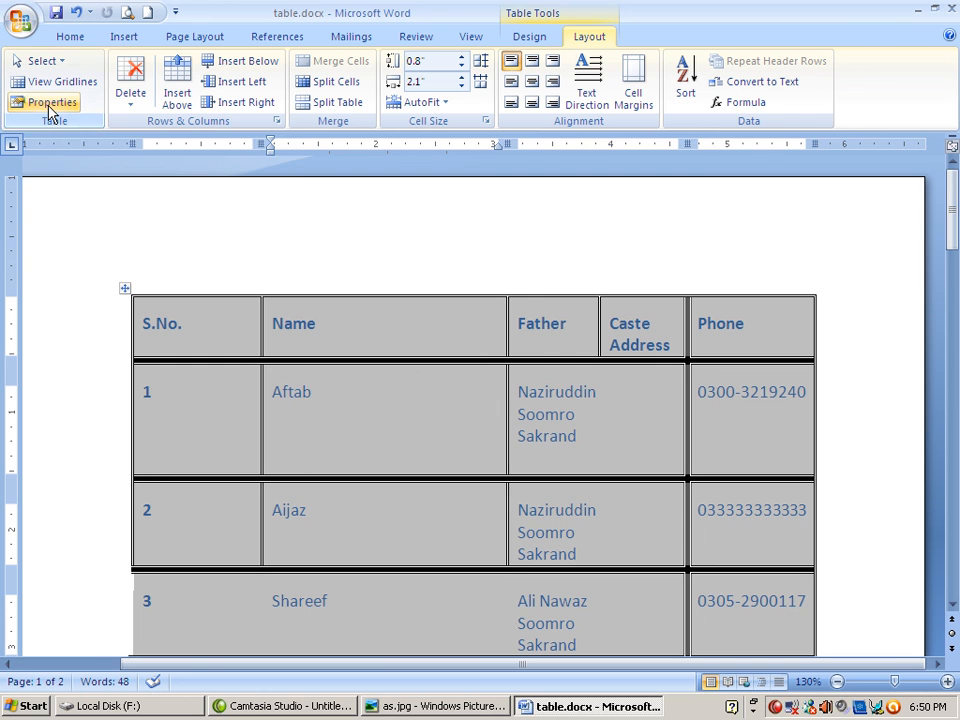
key("ctrl+z")
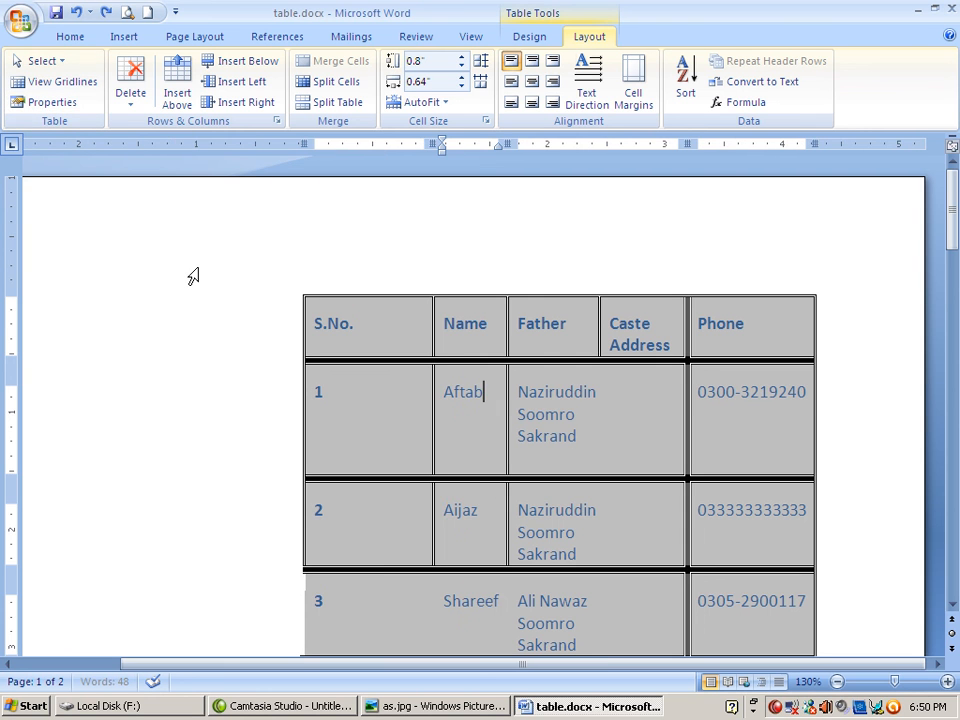
Set the vertical alignment of the Name cell in record 1 to Center in the Table Properties.
left_click(50, 102)
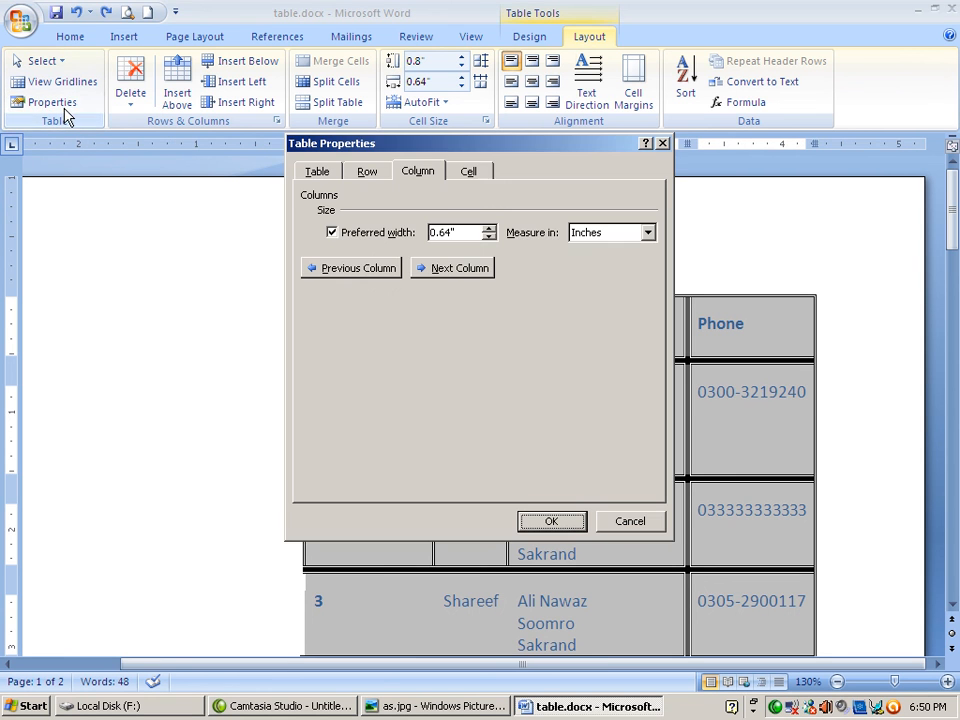
left_click(484, 176)
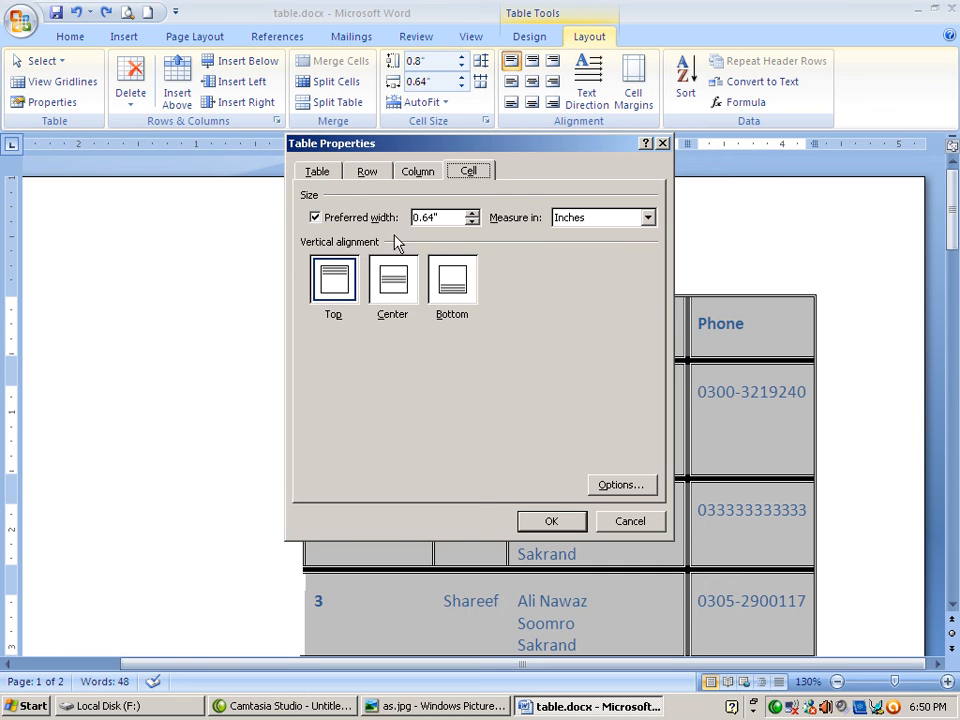
left_click(396, 290)
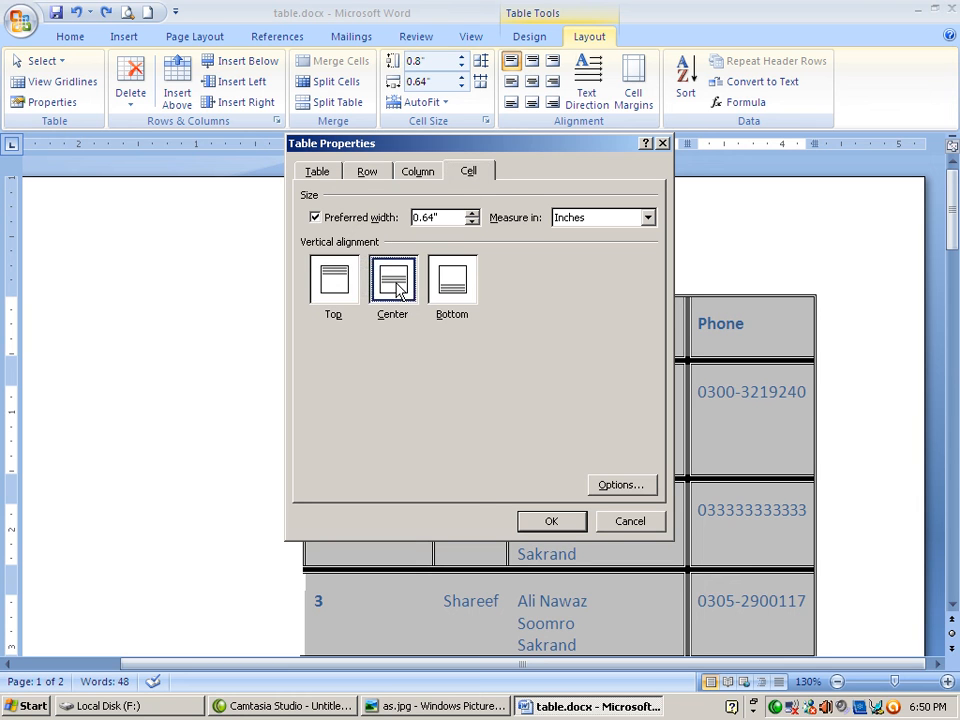
left_click_drag(457, 150, 157, 145)
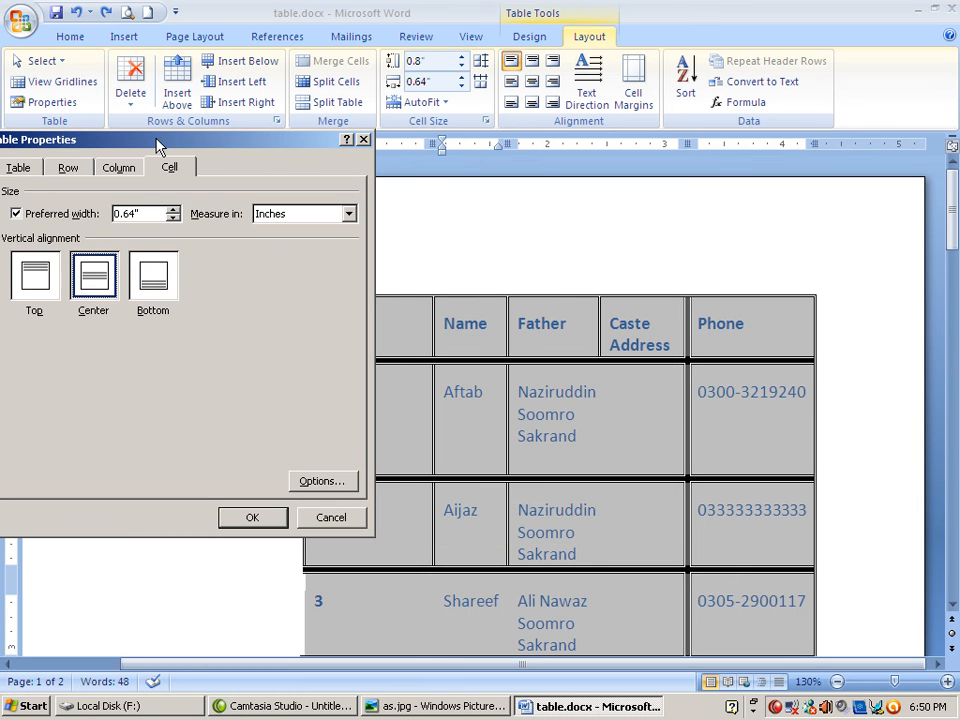
left_click(30, 280)
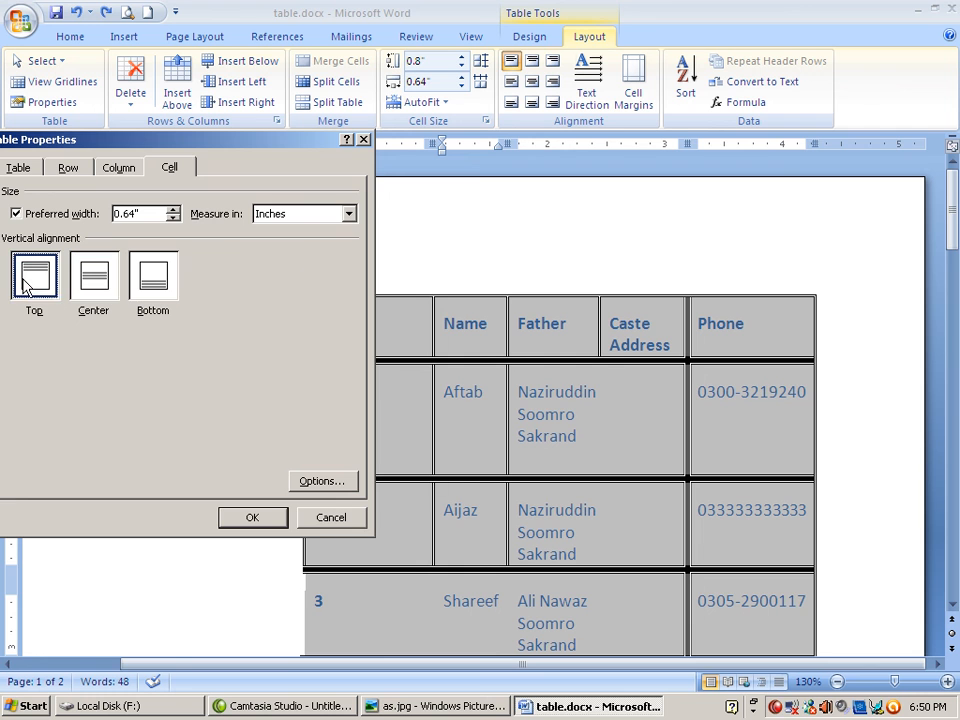
left_click(104, 288)
left_click(258, 520)
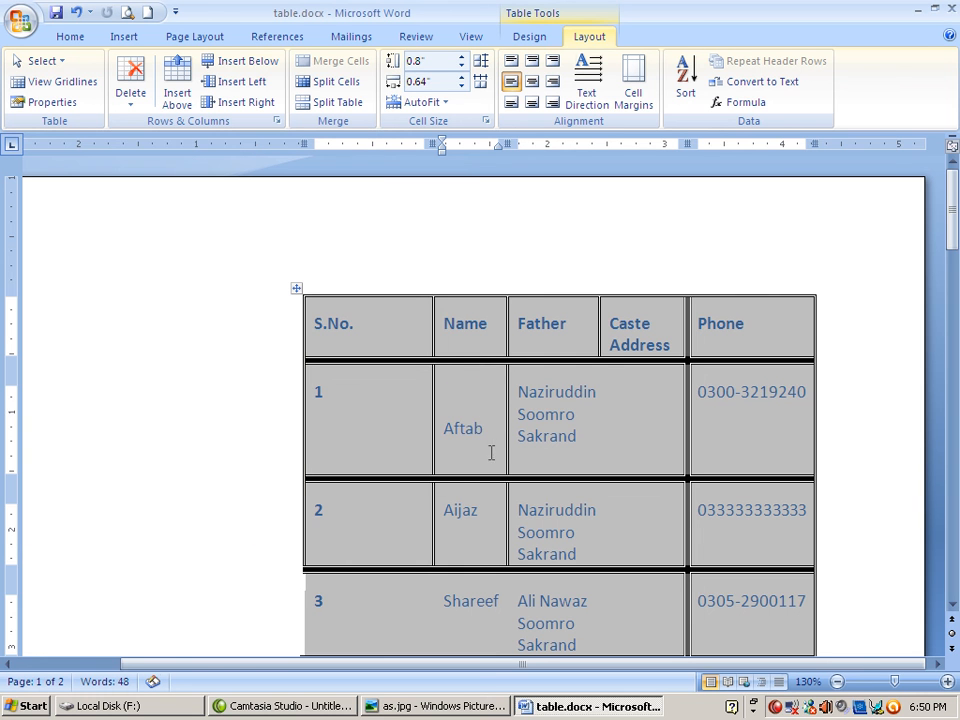
Set the vertical alignment of the Name cell in record 1 to Bottom in the Table Properties.
left_click(45, 102)
left_click(450, 285)
left_click(551, 521)
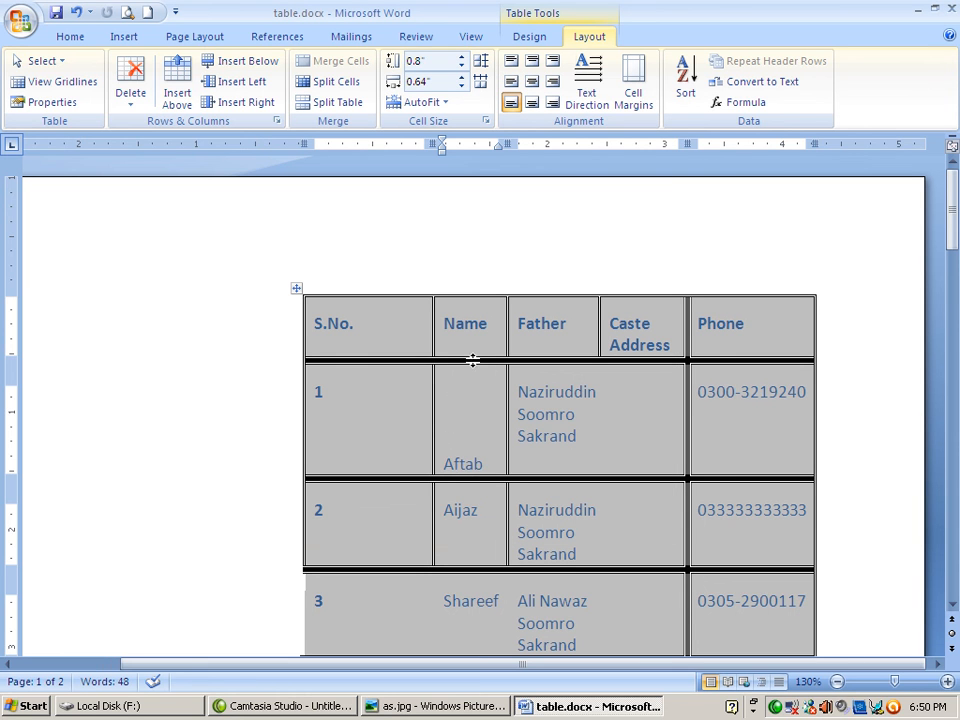
left_click(62, 102)
left_click(316, 170)
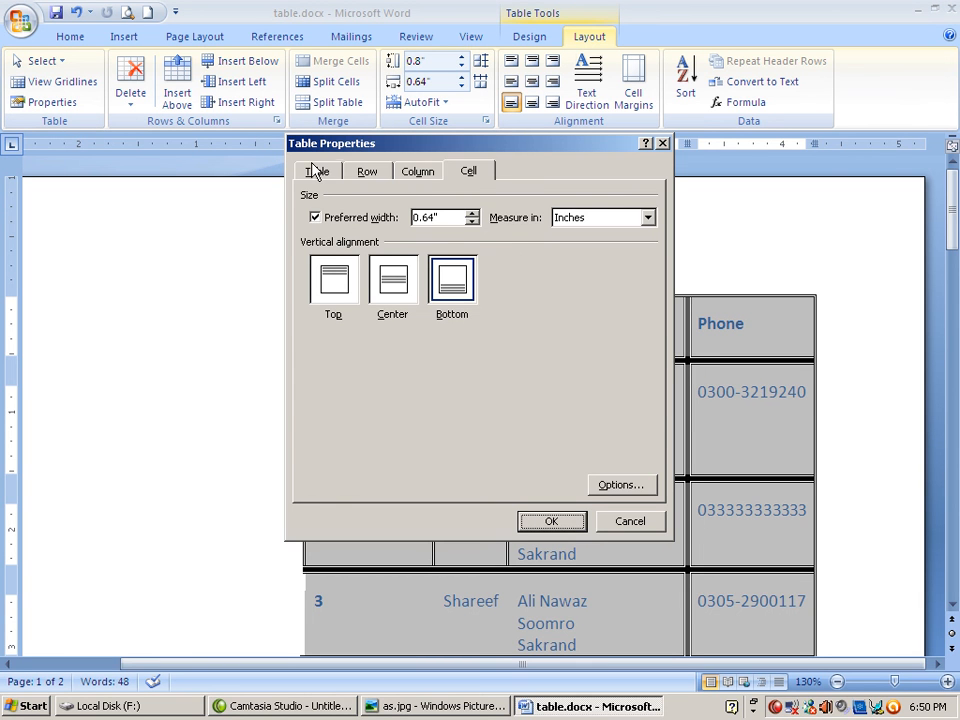
left_click(631, 526)
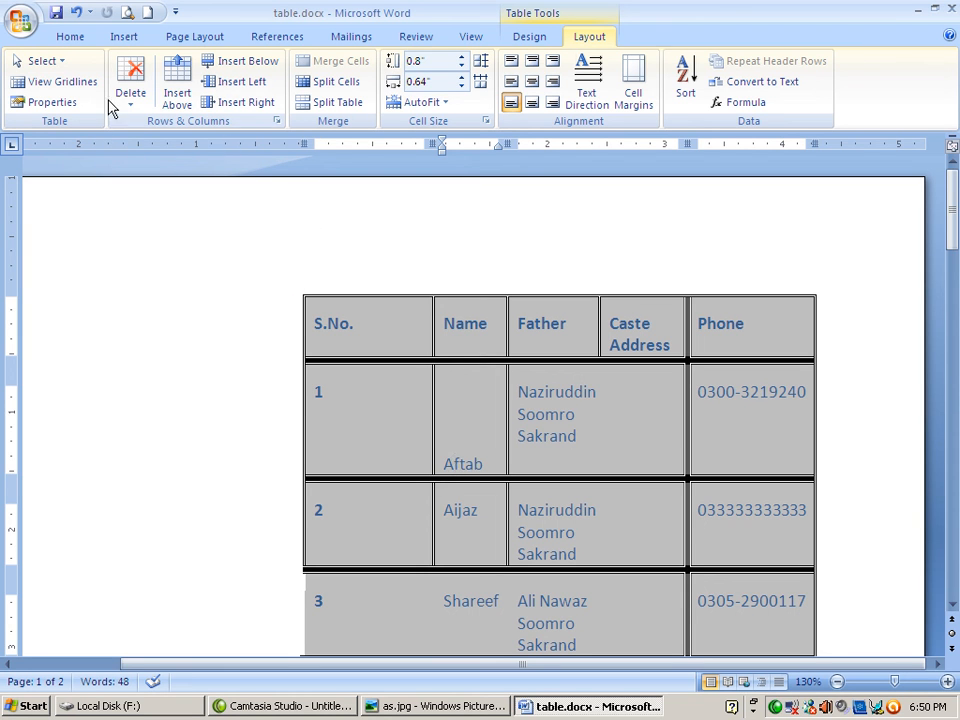
Delete the S.No. header cell with the Shift cells left option.
left_click(369, 340)
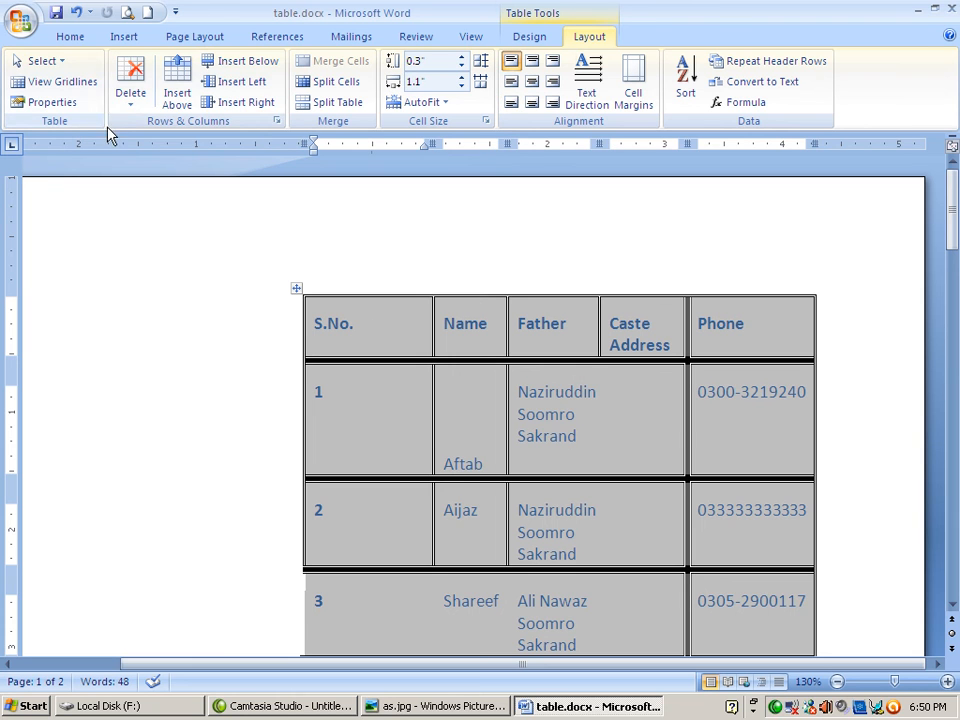
left_click(133, 84)
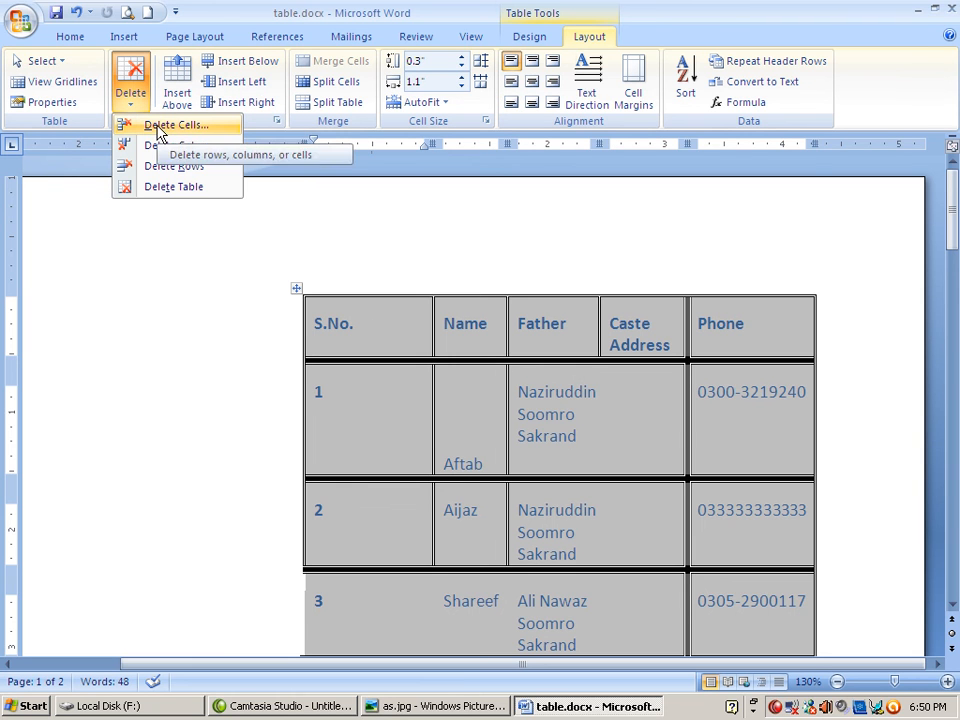
left_click(212, 5)
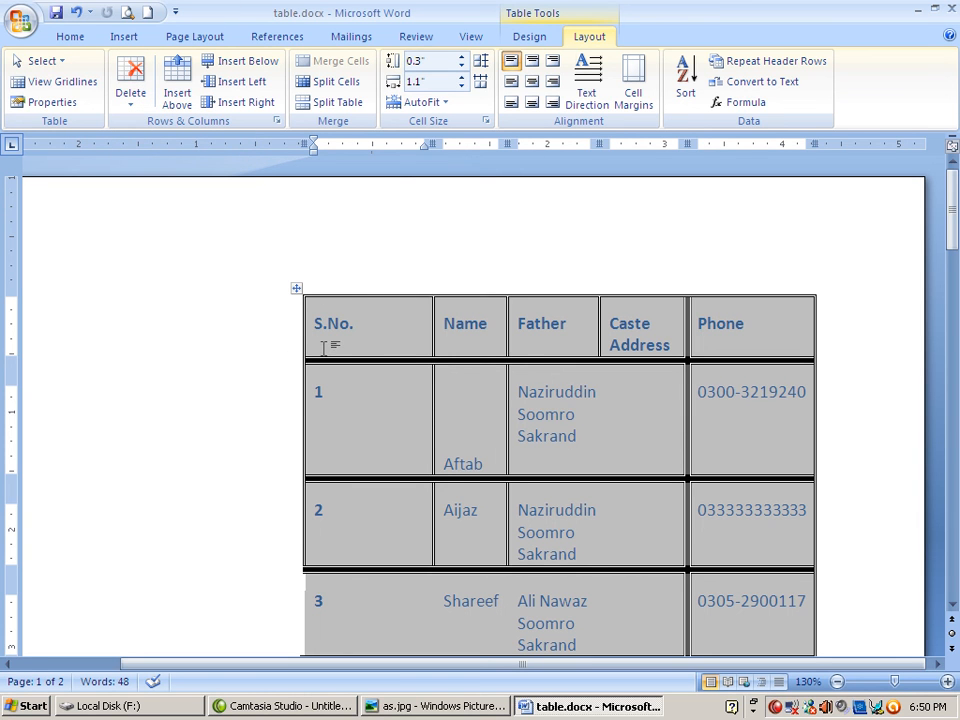
left_click(129, 90)
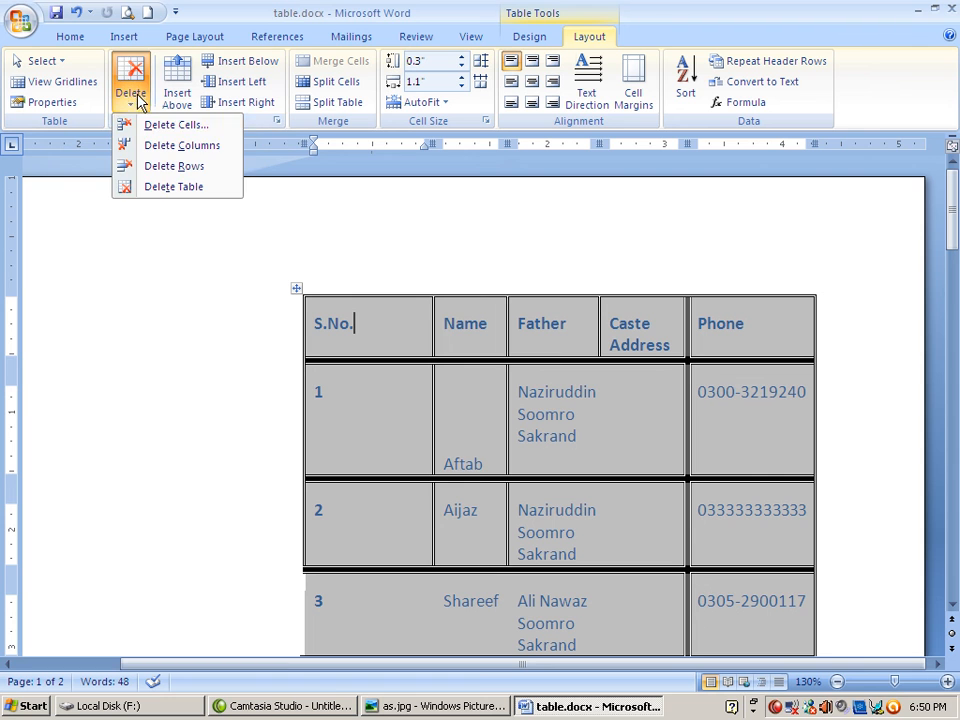
left_click(160, 125)
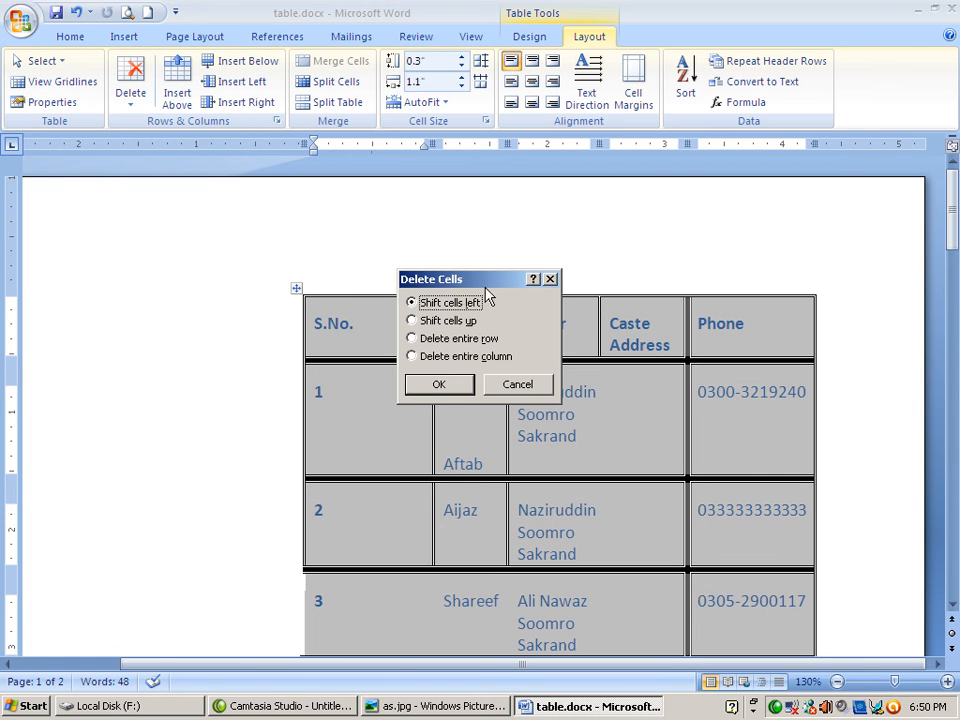
left_click_drag(478, 286, 592, 285)
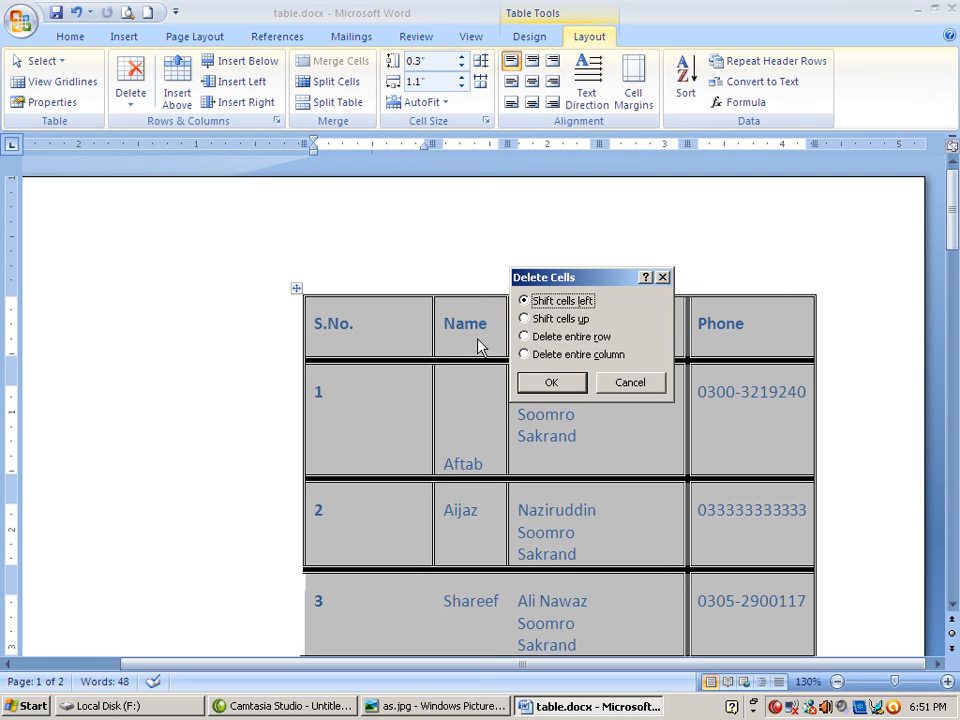
left_click(549, 382)
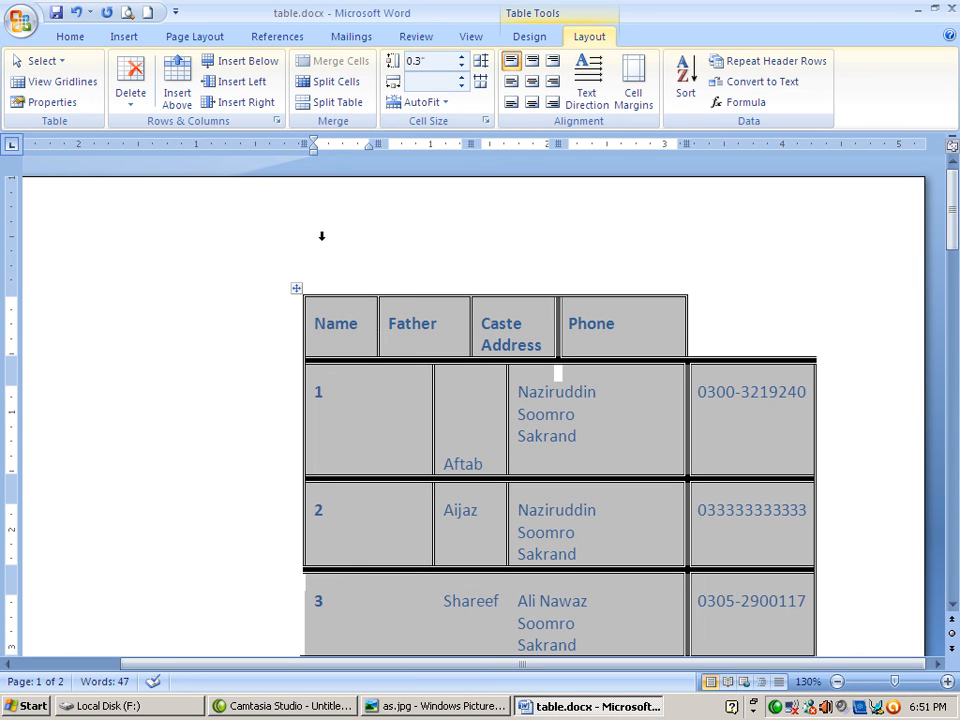
Undo the deletion of the S.No. header cell.
key("ctrl+z")
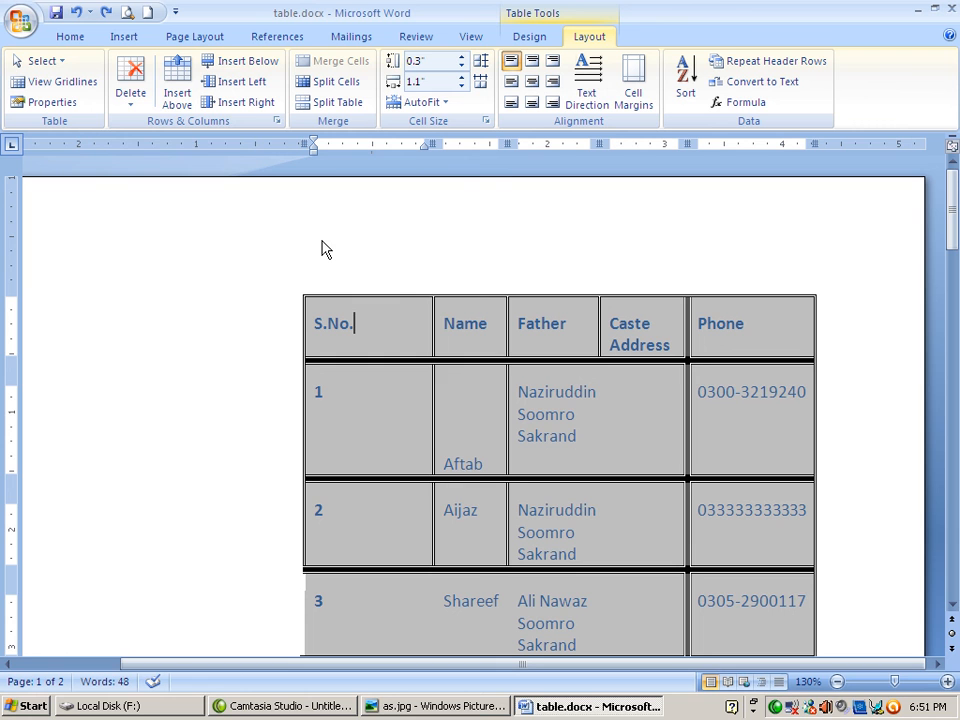
Try deleting the S.No. header cell with the Shift cells up option and undo the deletion.
left_click(137, 88)
left_click(189, 125)
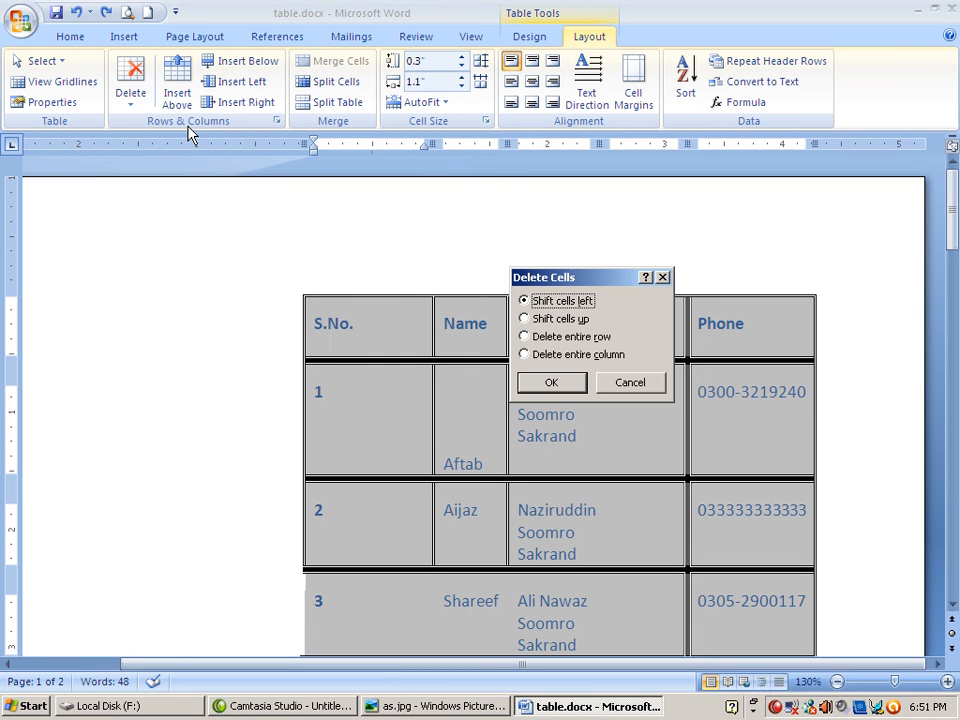
left_click(532, 319)
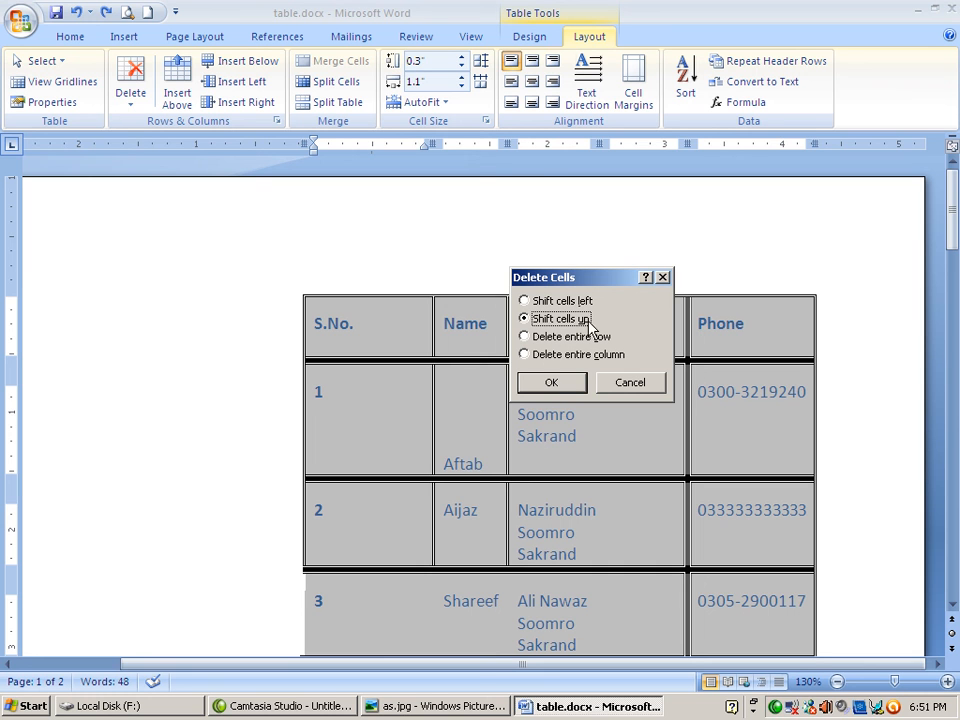
left_click(552, 384)
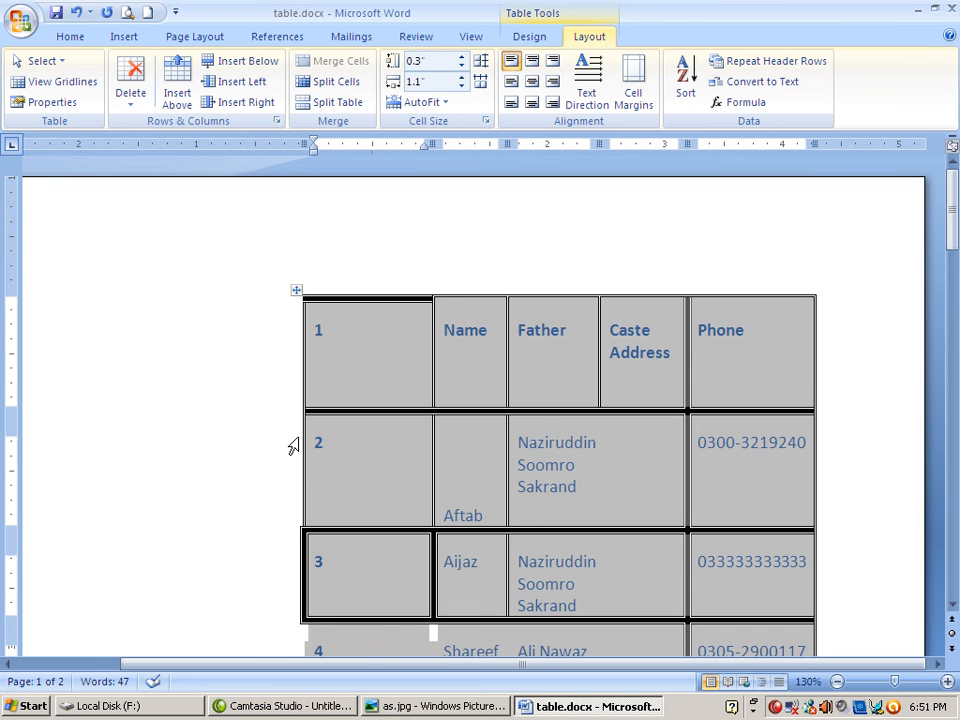
key("ctrl+z")
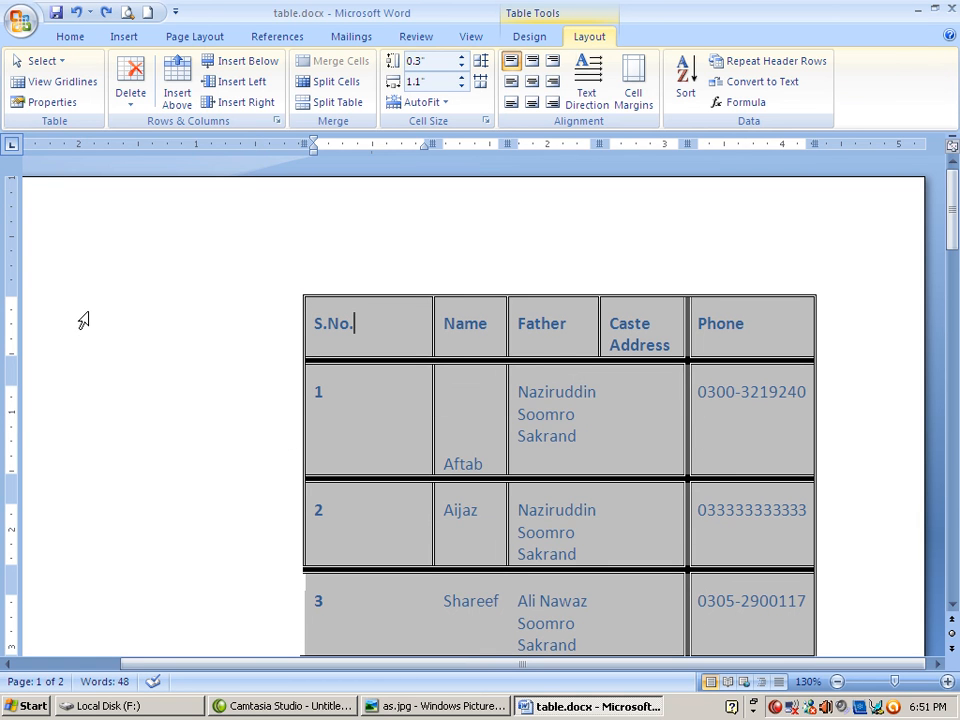
Try deleting the header row through Delete Cells with the Delete entire row option and undo the deletion.
left_click(128, 72)
left_click(152, 124)
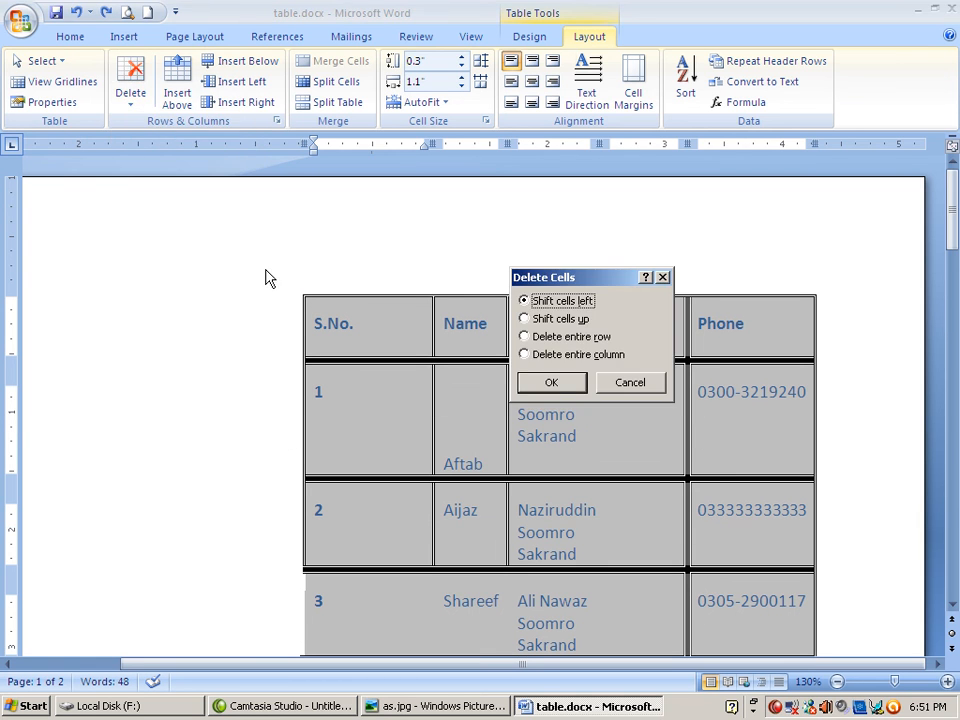
left_click(530, 338)
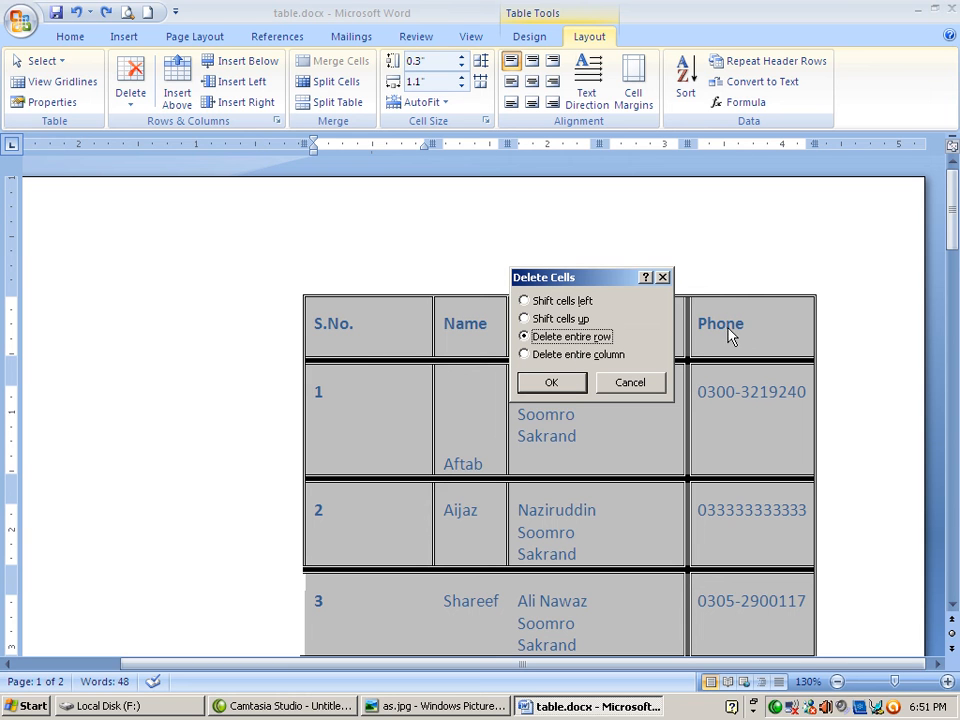
left_click(551, 384)
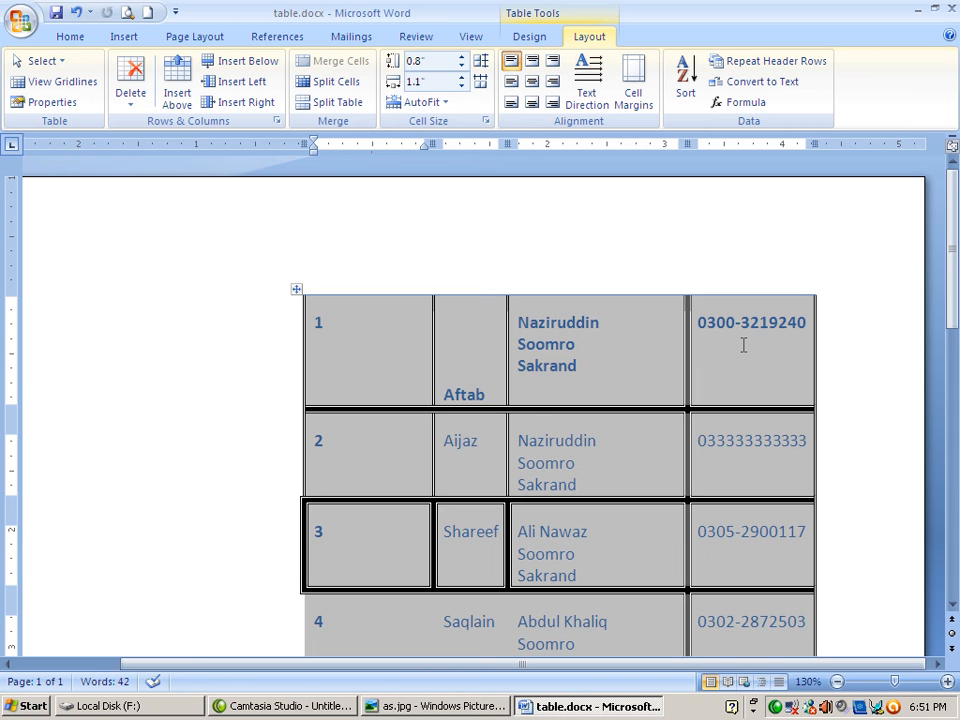
key("ctrl+z")
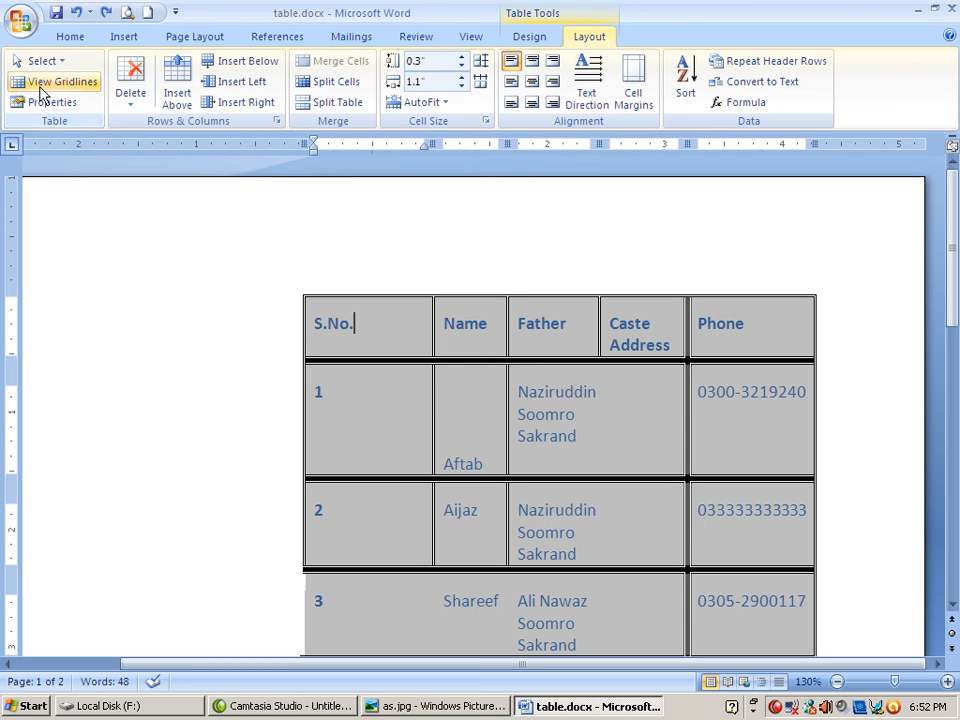
Try deleting the S.No. column through Delete Cells with the Delete entire column option and undo the deletion.
left_click(138, 93)
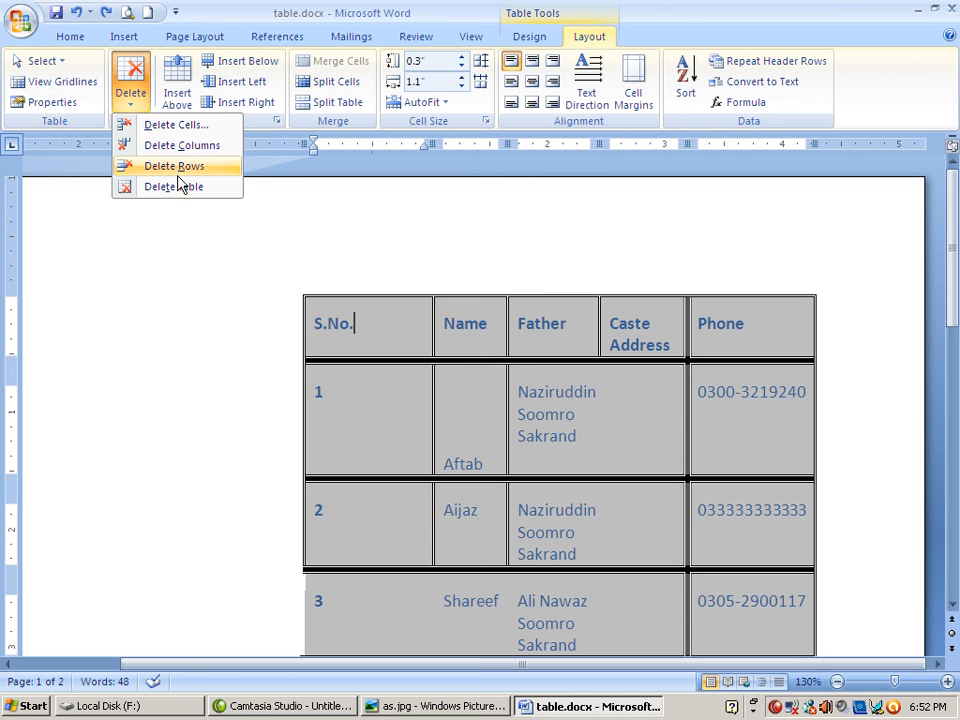
left_click(165, 124)
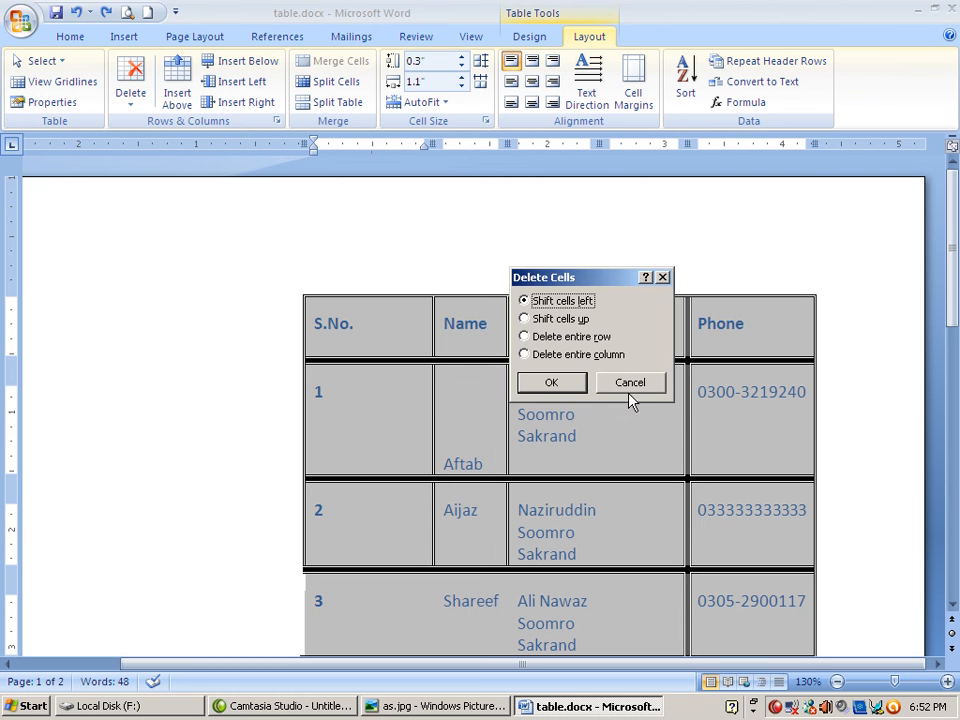
left_click(537, 357)
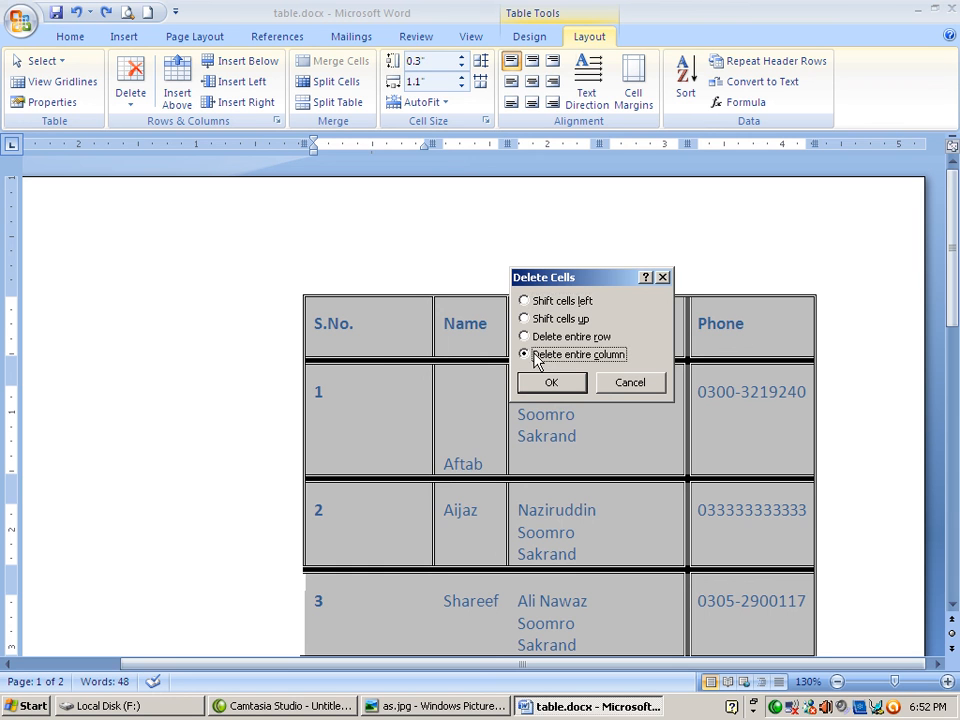
left_click(553, 384)
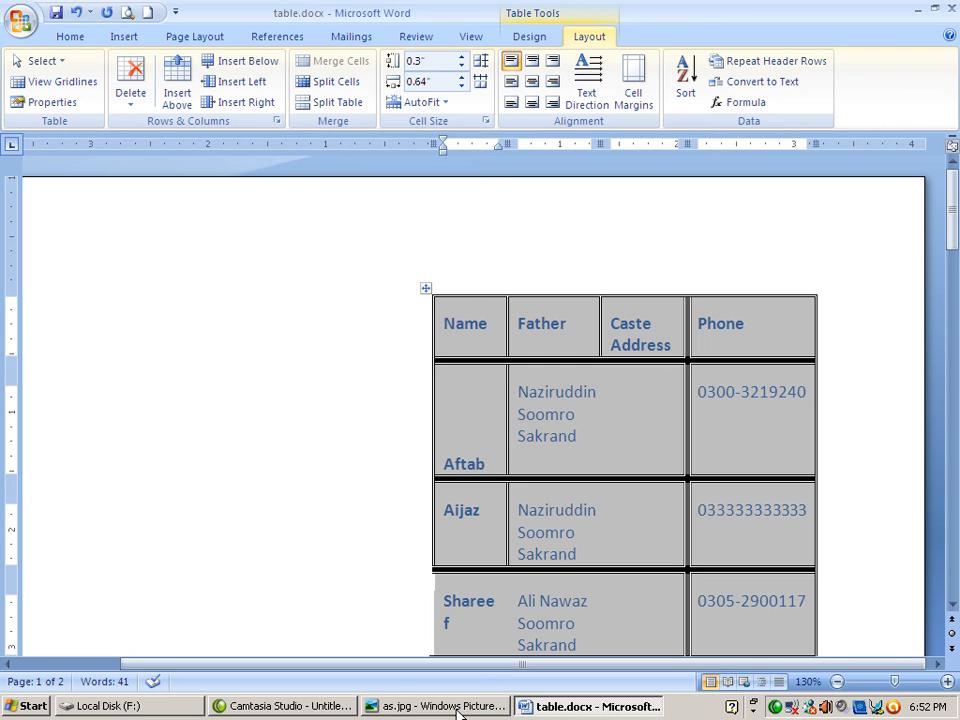
key("ctrl+z")
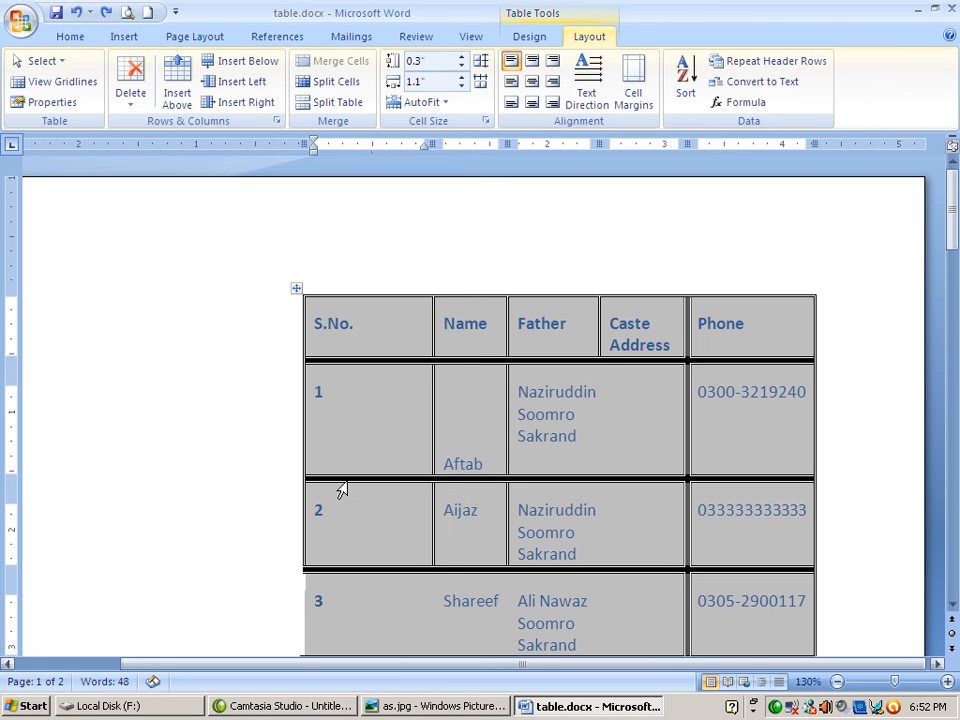
left_click(147, 72)
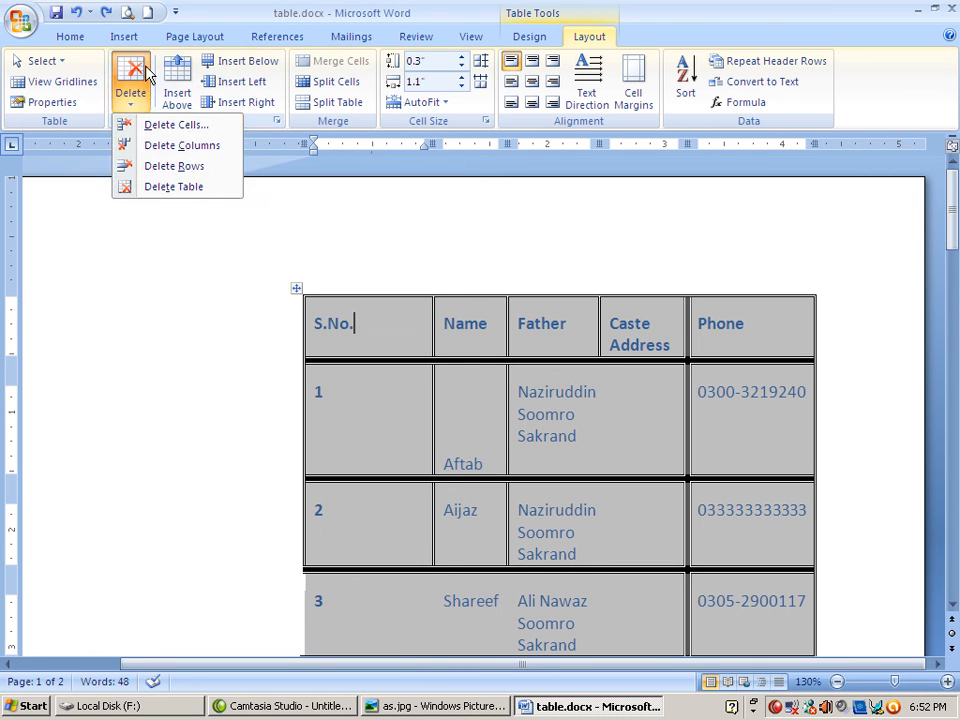
left_click(176, 126)
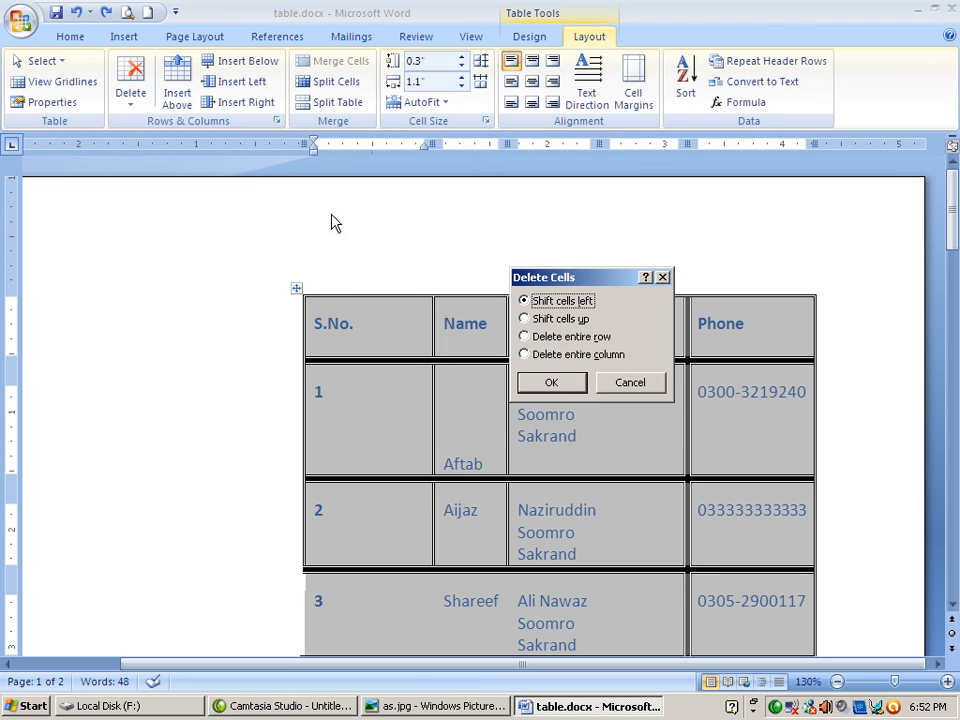
left_click(630, 383)
Try removing the S.No. column with the Delete Columns command and undo the removal.
left_click(124, 100)
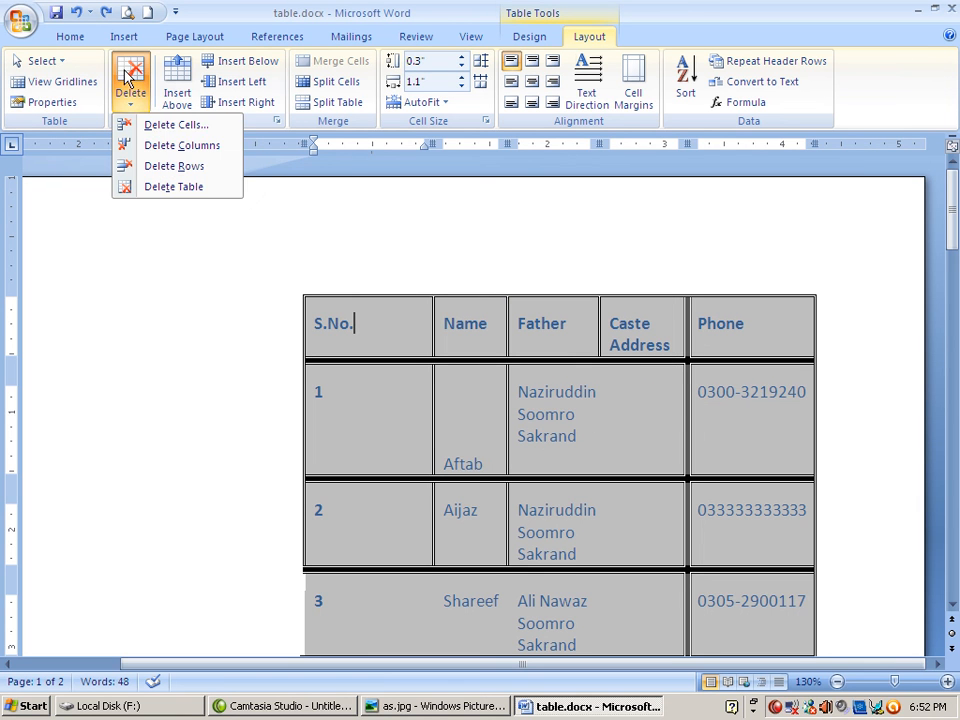
left_click(182, 146)
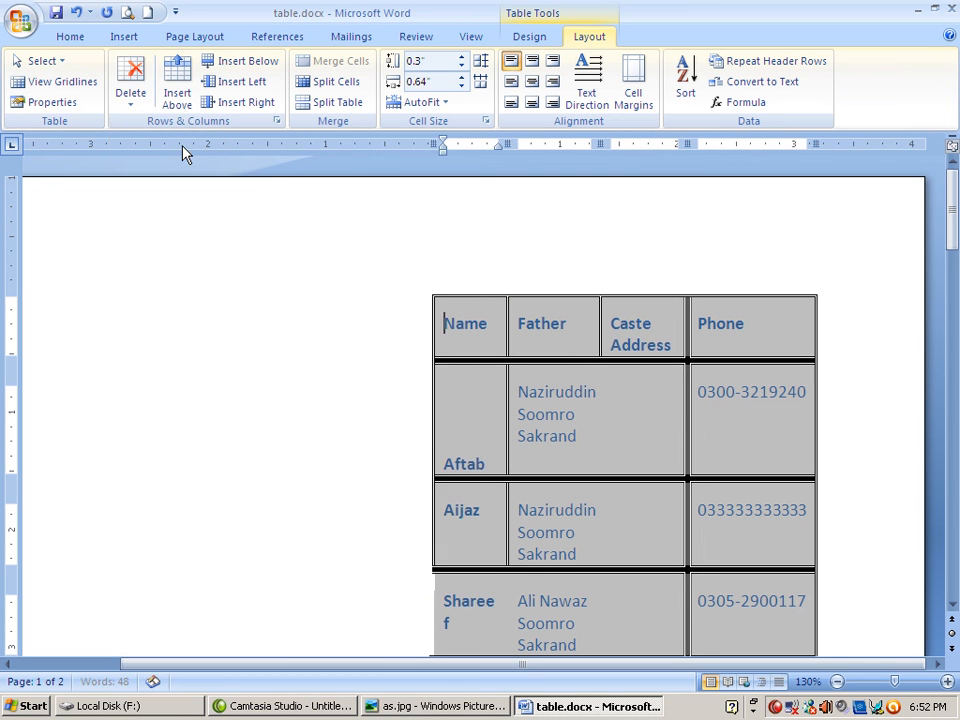
key("ctrl+z")
Try removing the record 1 row with the Delete Rows command and undo the removal.
left_click(349, 407)
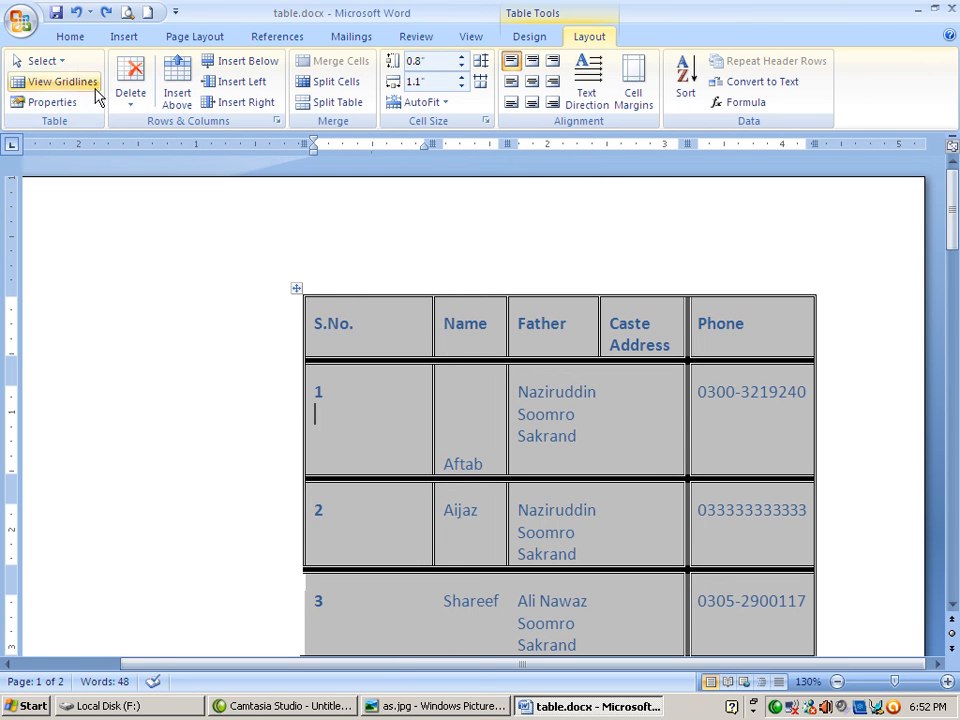
left_click(136, 90)
left_click(176, 170)
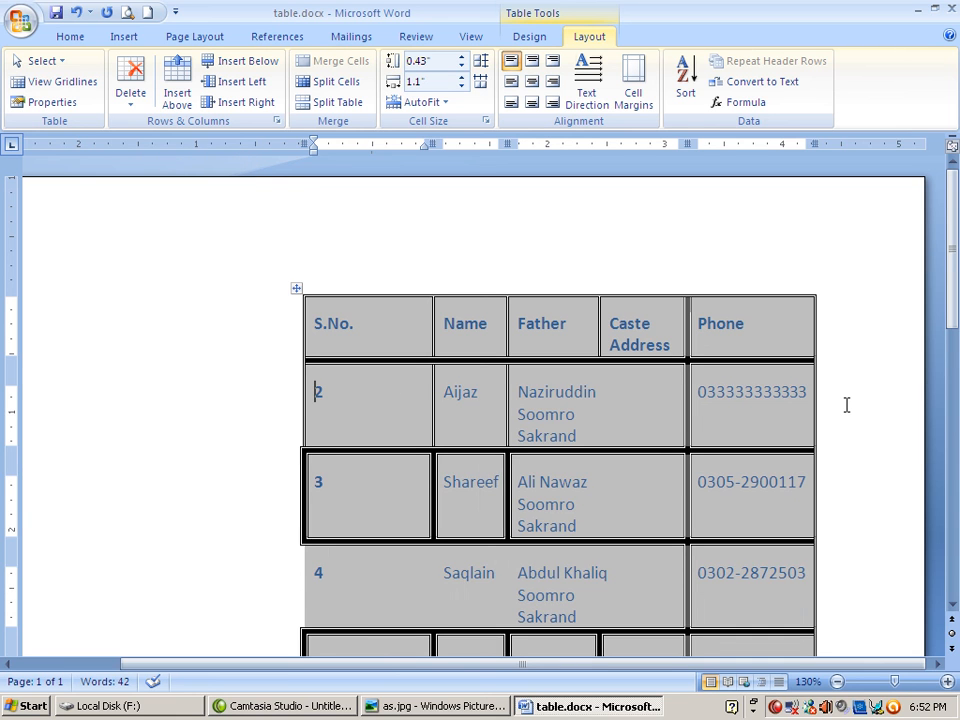
key("ctrl+z")
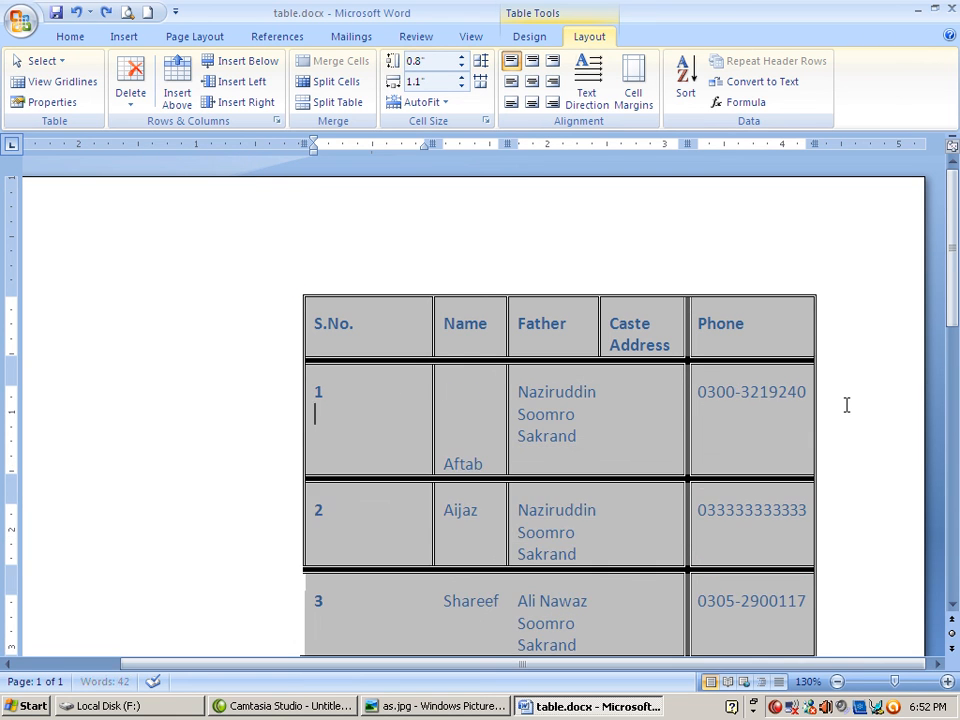
Try removing the whole table with the Delete Table command and undo the removal.
left_click(136, 92)
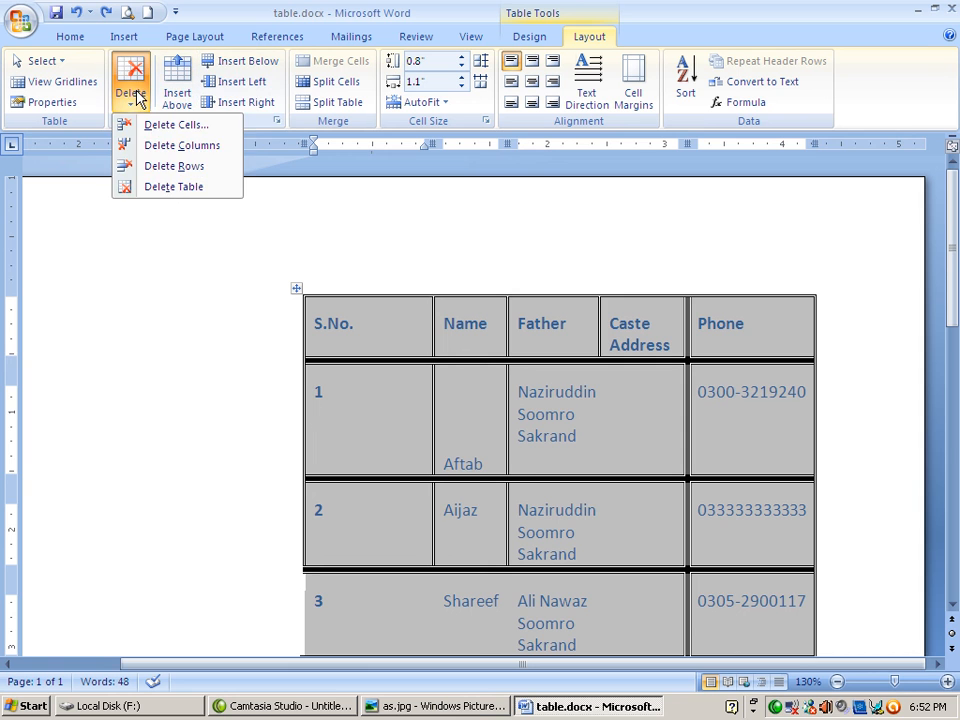
left_click(172, 187)
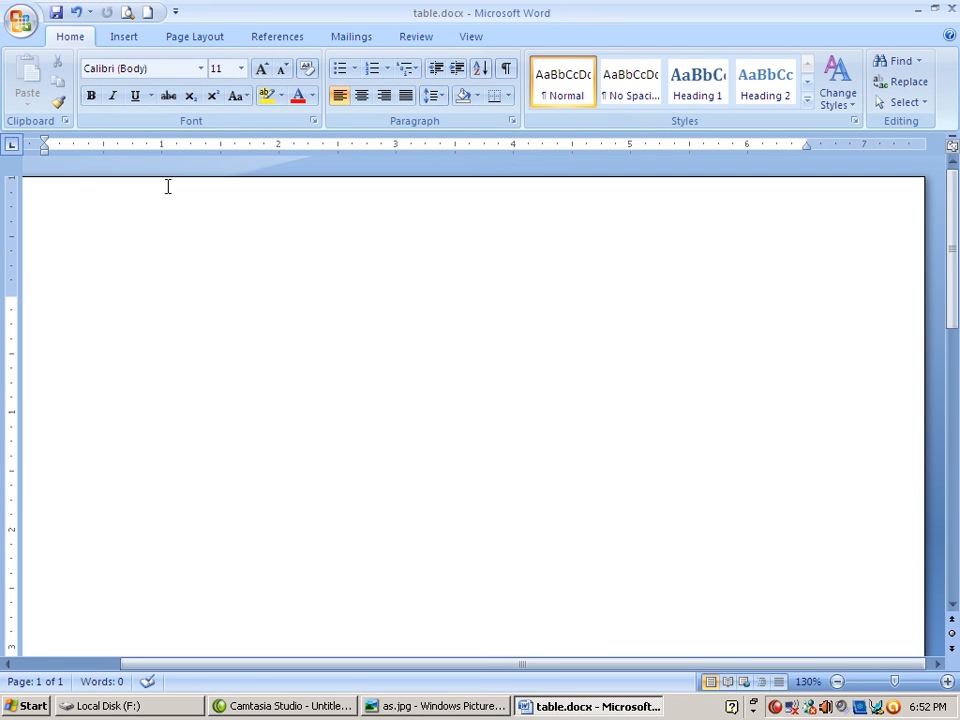
key("ctrl+z")
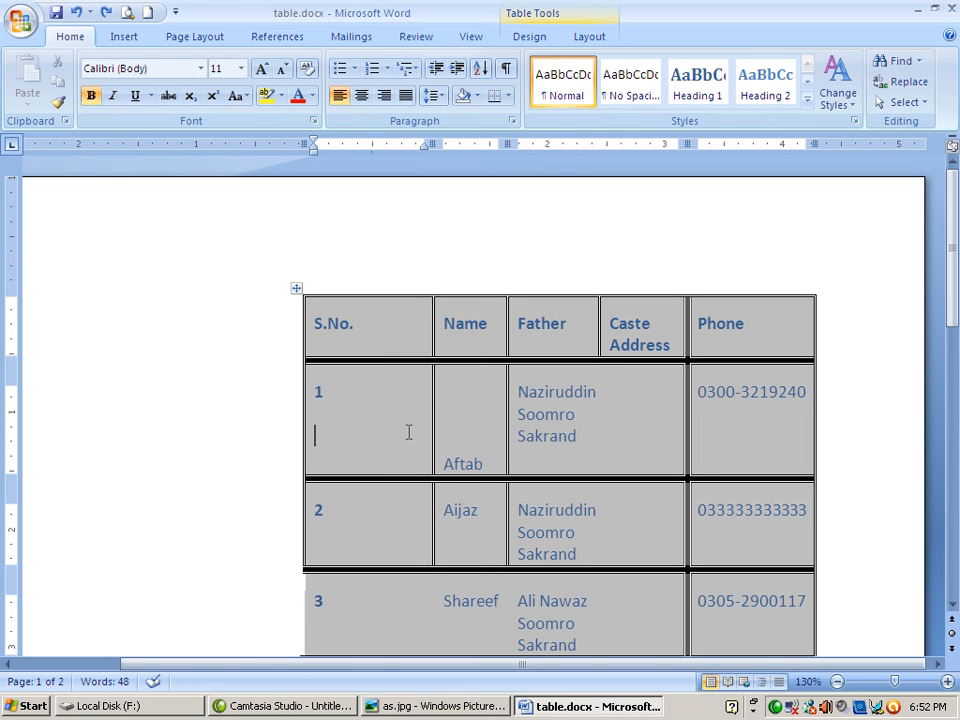
Try inserting two blank rows above record 1 and undo both insertions.
left_click(598, 38)
left_click(402, 421)
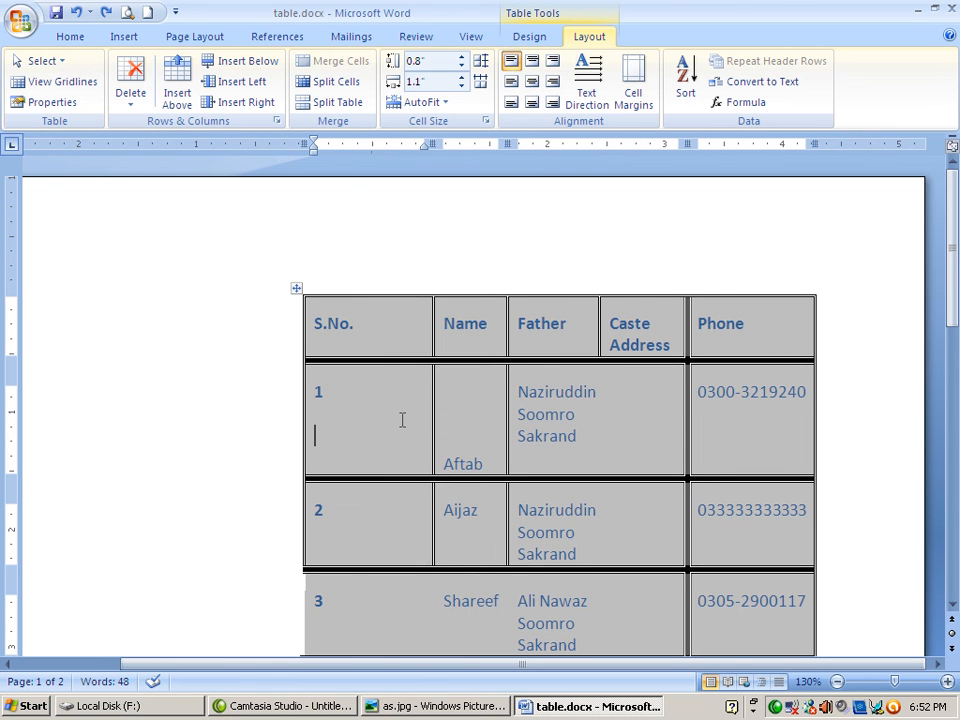
left_click(131, 95)
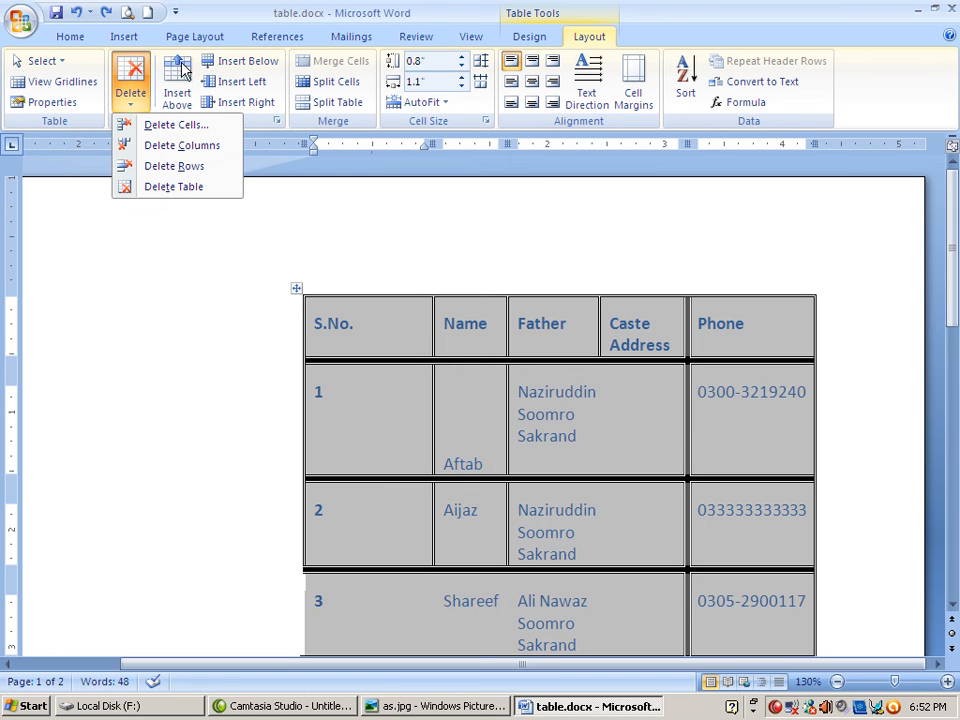
left_click(200, 8)
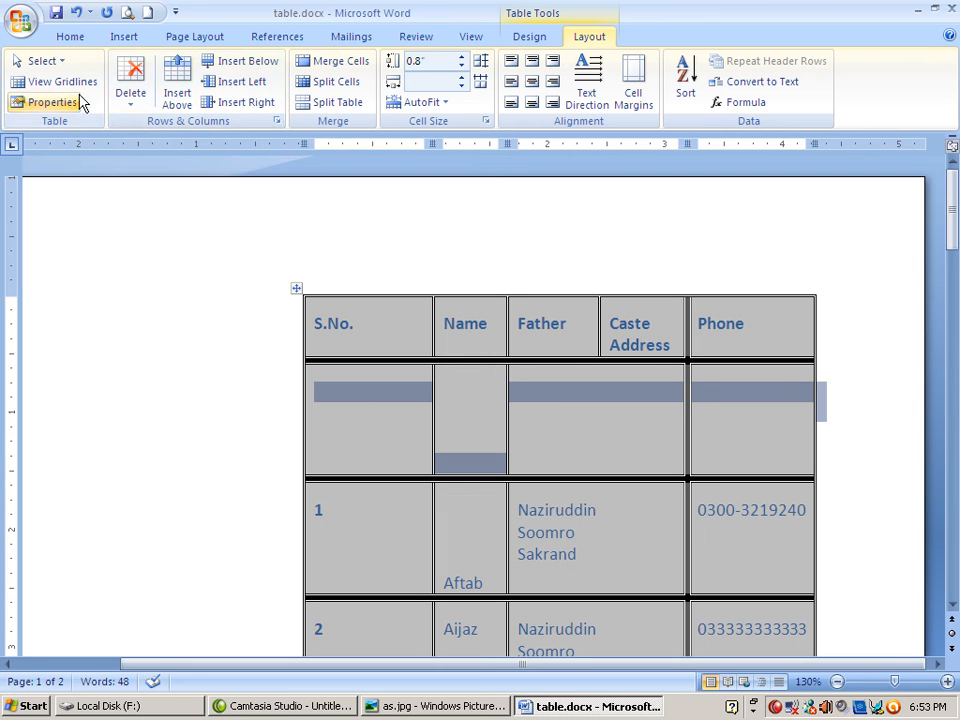
left_click(192, 95)
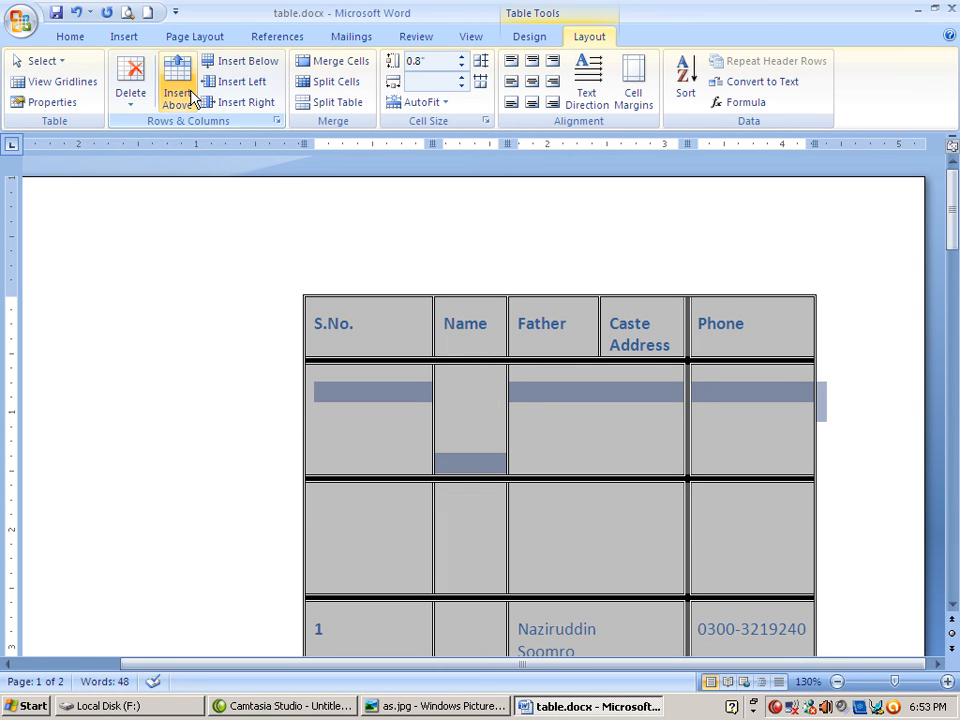
key("ctrl+z")
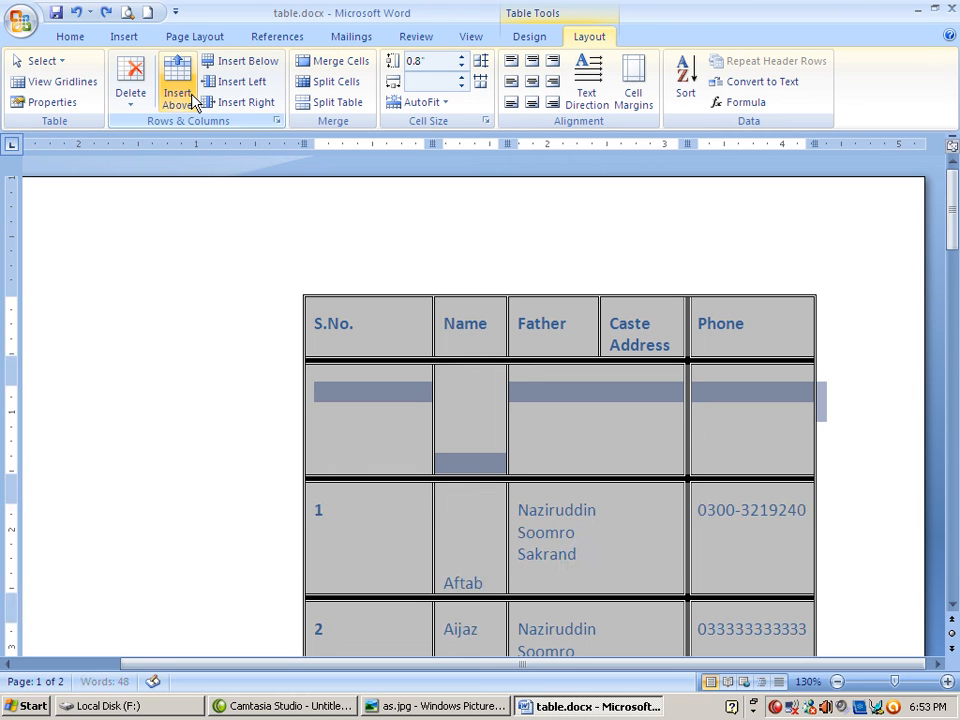
key("ctrl+z")
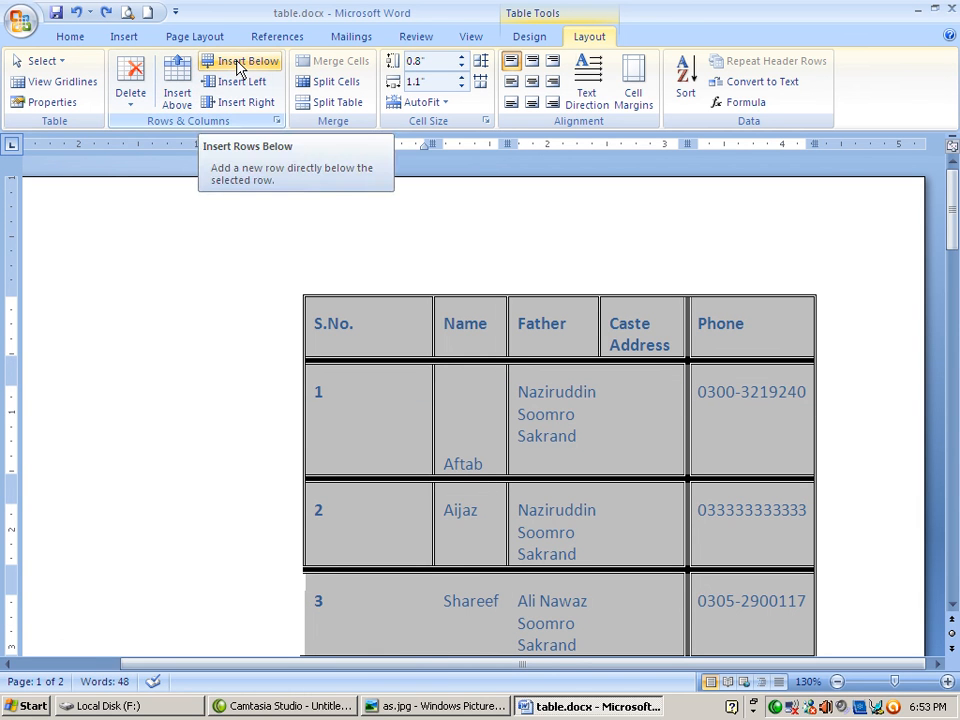
Try inserting a blank row below record 1 and a blank column left of the S.No. column, undoing each insertion.
left_click(237, 66)
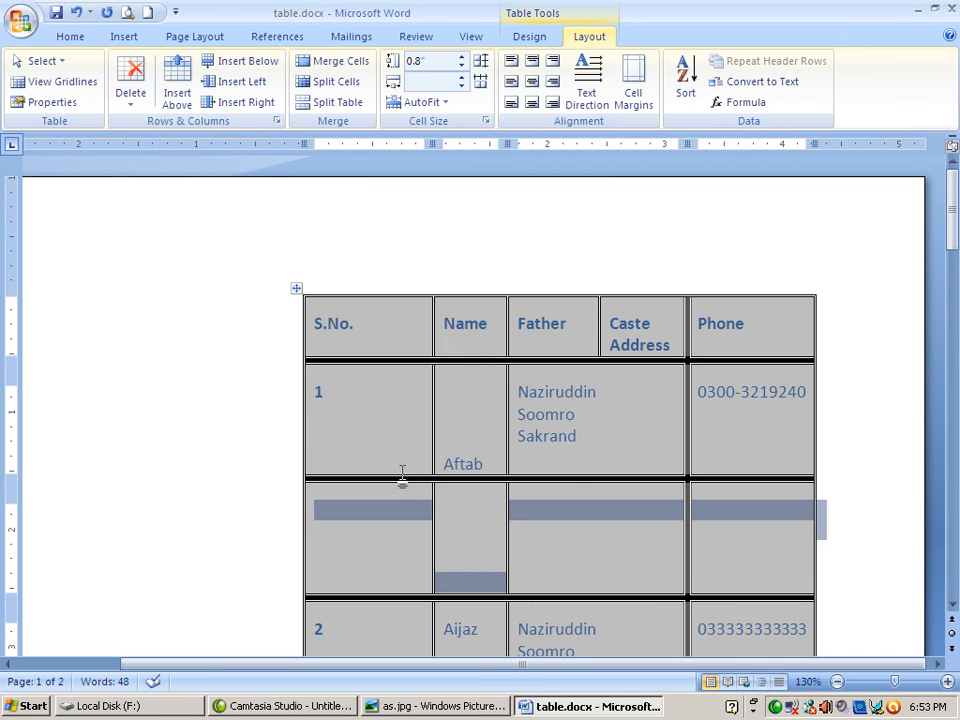
key("ctrl+z")
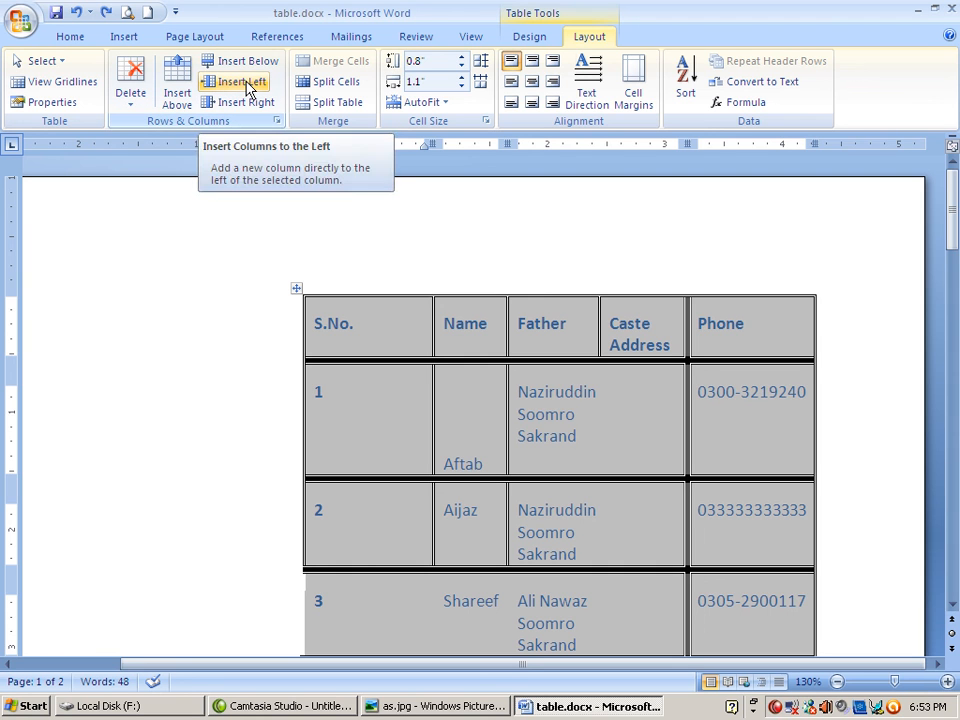
left_click(244, 83)
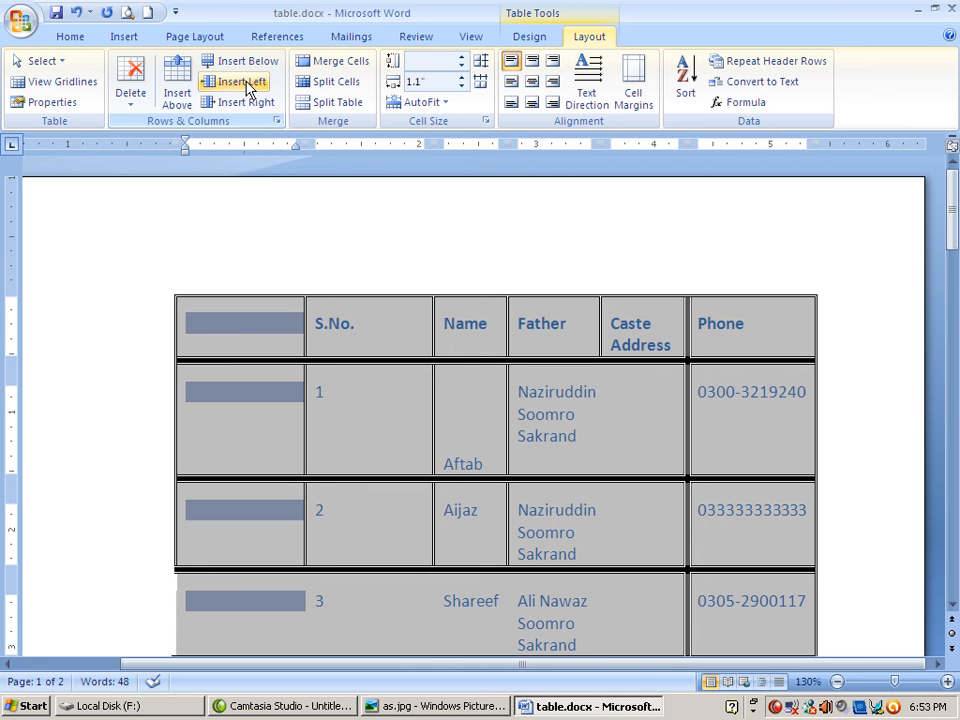
key("ctrl+z")
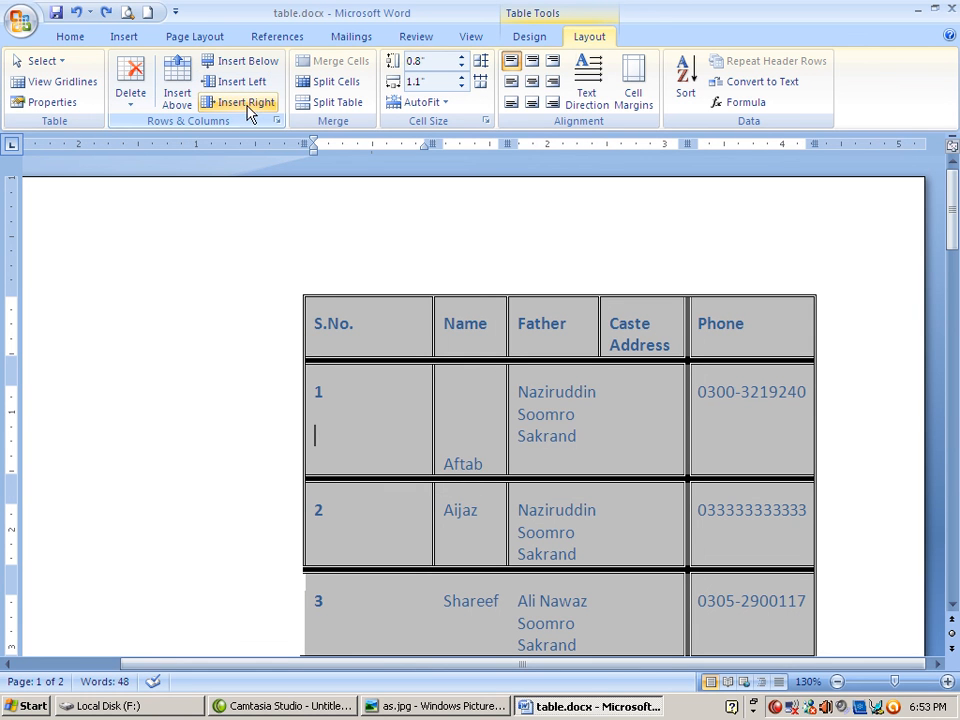
Insert a blank column directly to the right of the S.No. column.
left_click(249, 104)
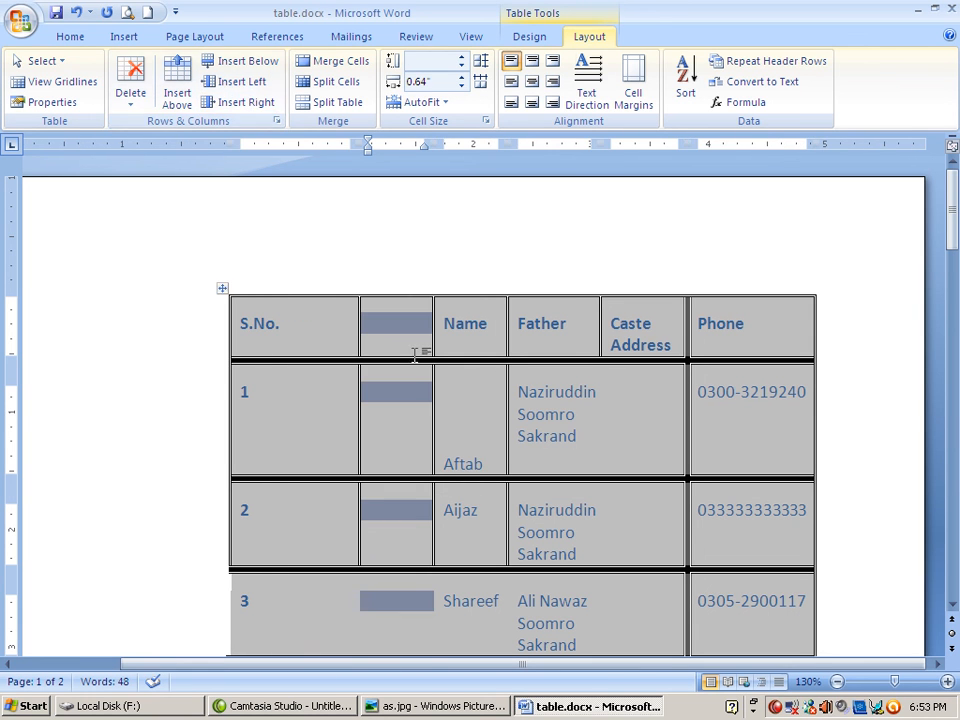
Undo the insertion of the blank column beside the S.No. column.
left_click(385, 372)
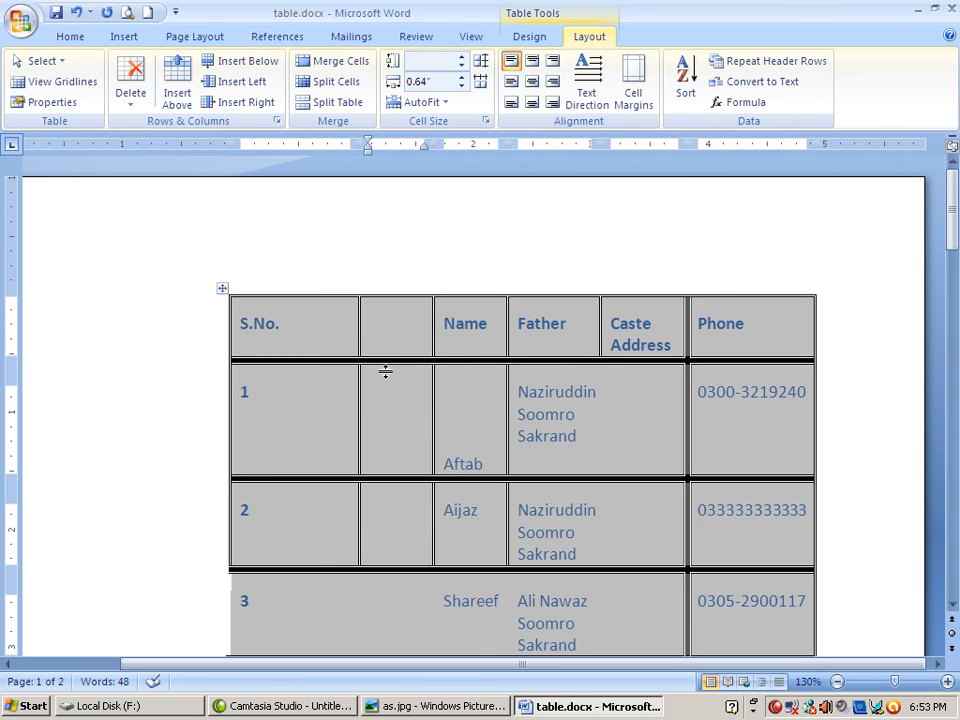
key("ctrl+z")
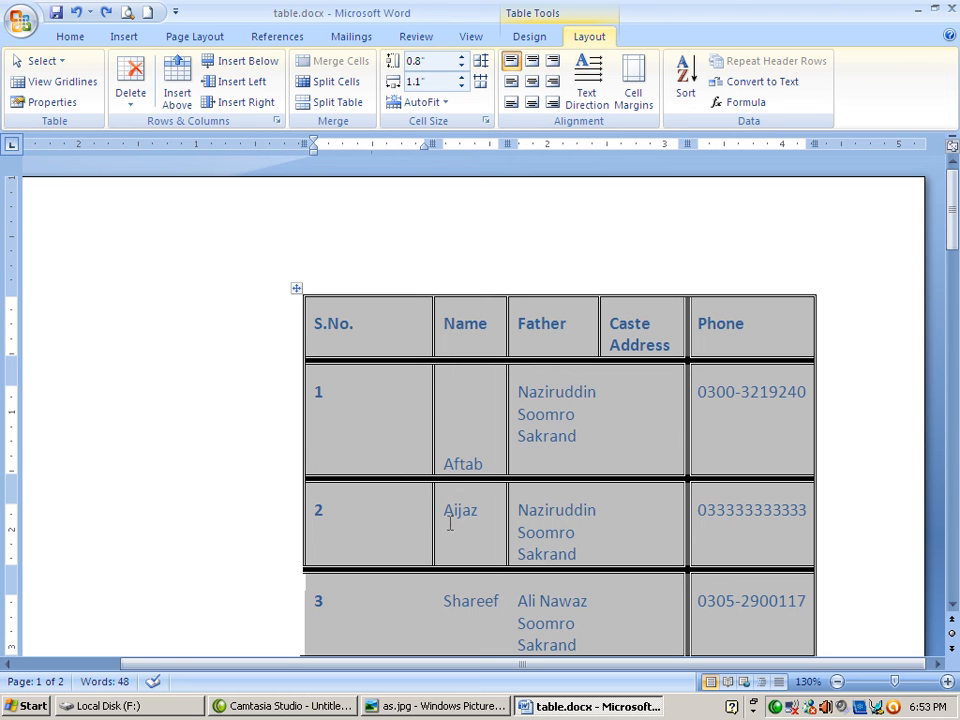
Try merging record 2's S.No., Name and Father cells into one cell and undo the merge.
left_click_drag(444, 512, 585, 511)
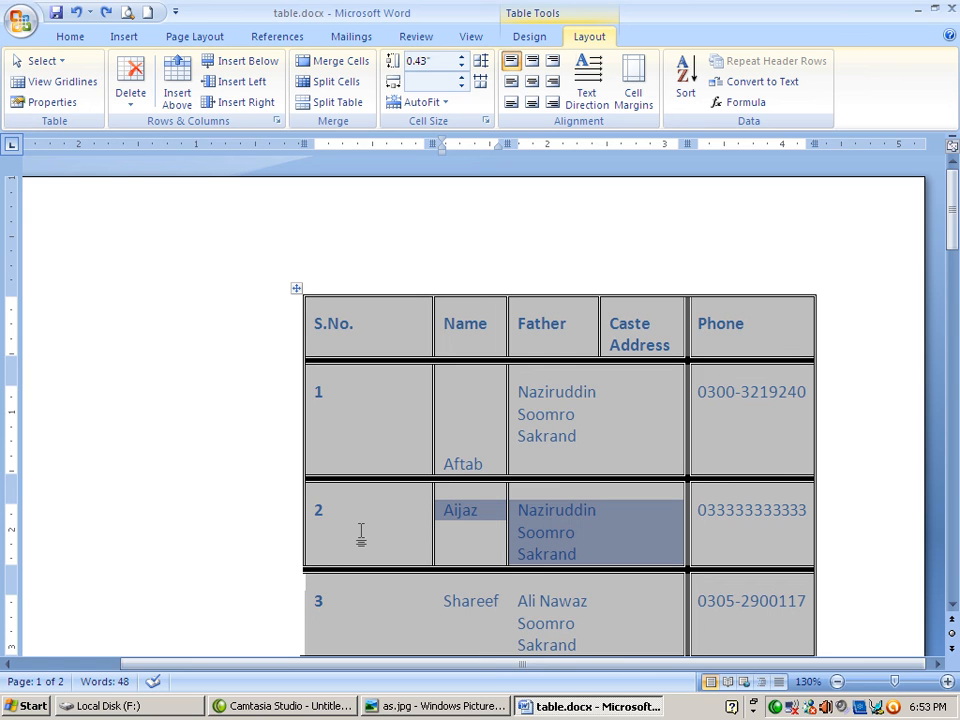
left_click_drag(380, 510, 565, 520)
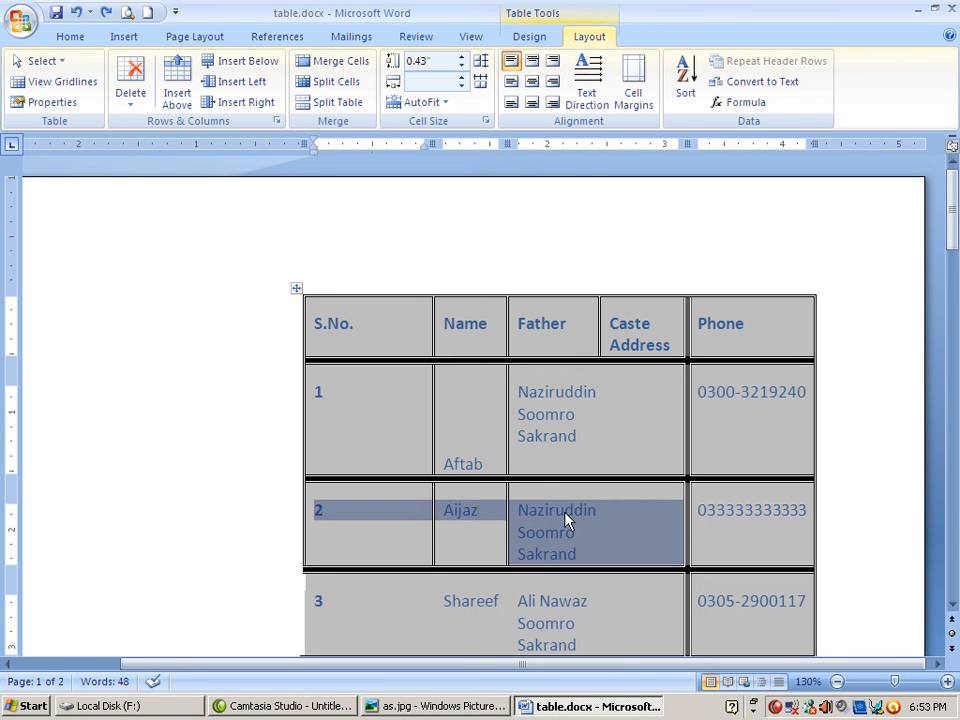
left_click(330, 64)
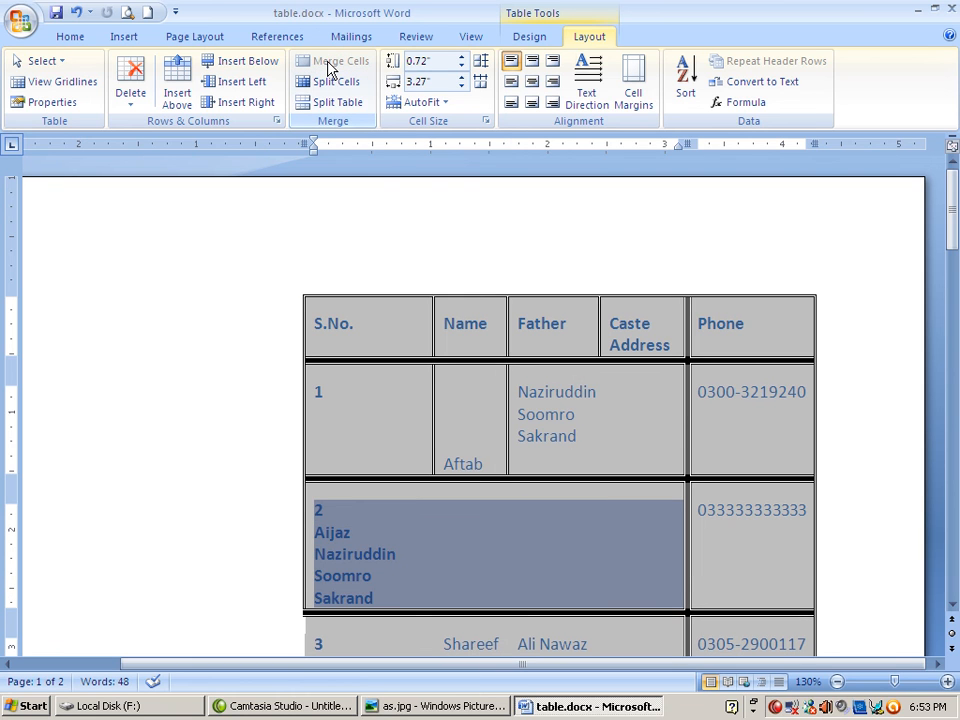
key("ctrl+z")
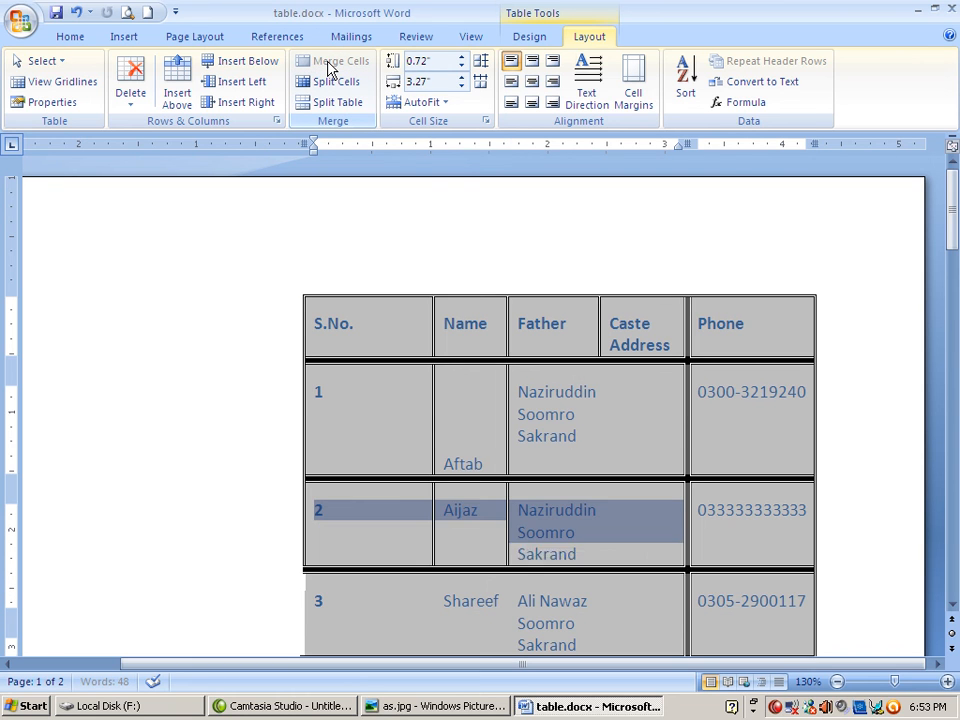
Try splitting record 2's Father cell into 2 columns and 1 row, and undo the split.
left_click(559, 532)
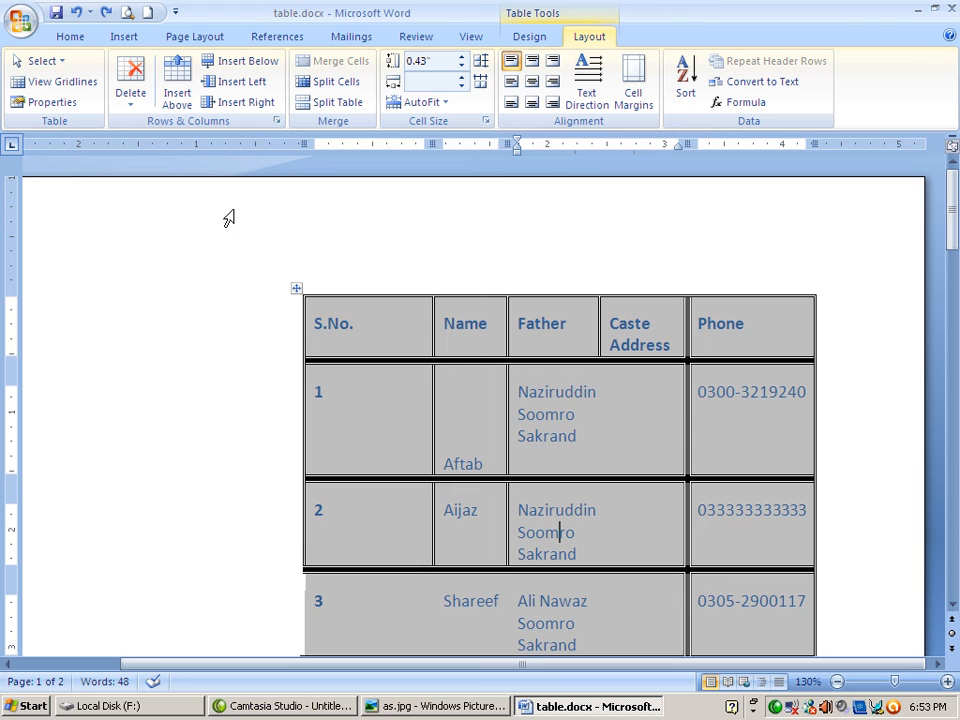
left_click(337, 84)
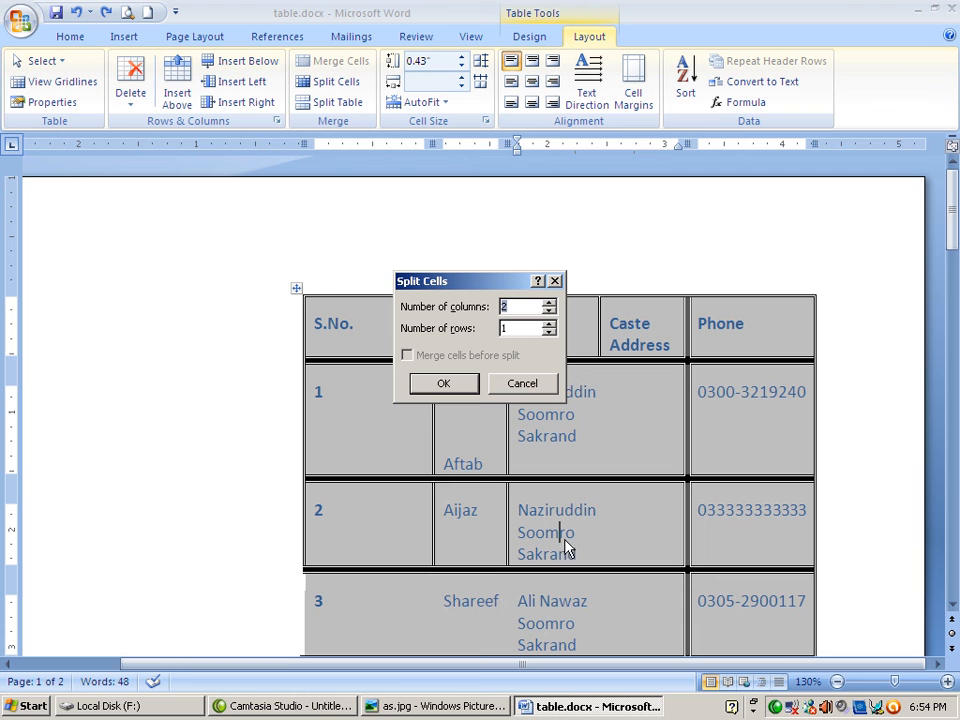
left_click(452, 389)
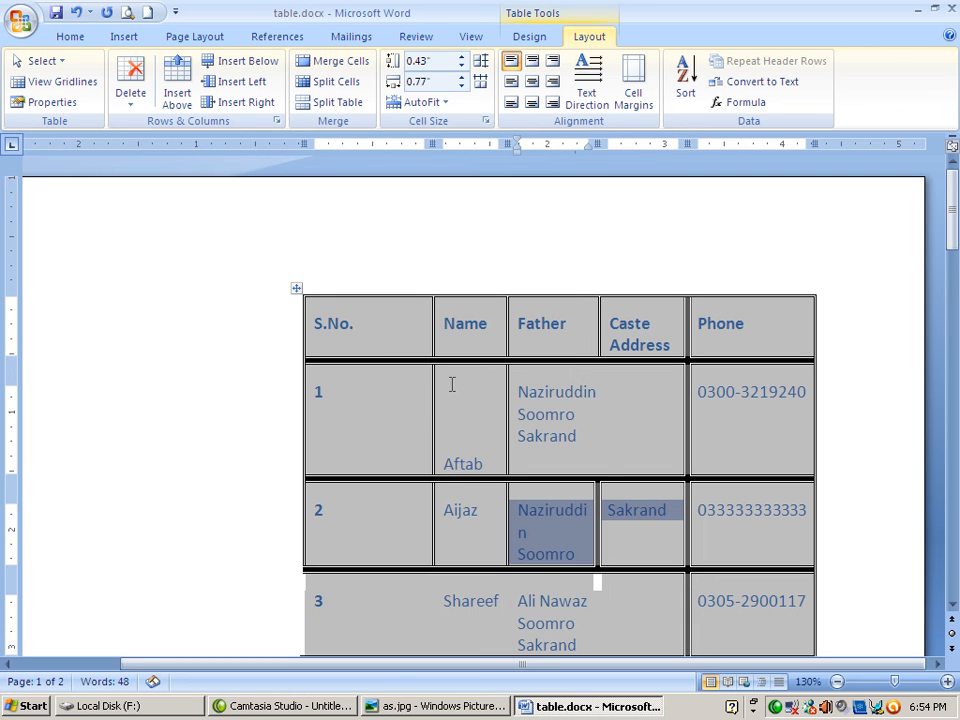
key("ctrl+z")
Try splitting record 2's Father cell into 8 columns, review the result along the table, and undo the split.
left_click(556, 528)
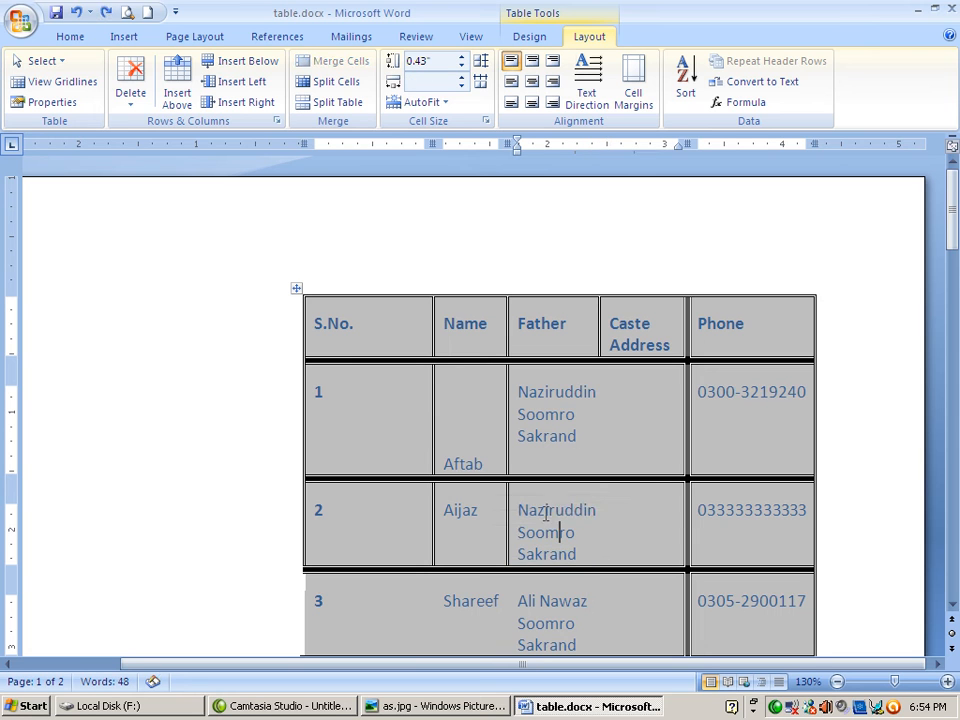
left_click(336, 81)
left_click(548, 303)
left_click(548, 303)
left_click(548, 303)
left_click(548, 303)
left_click(443, 383)
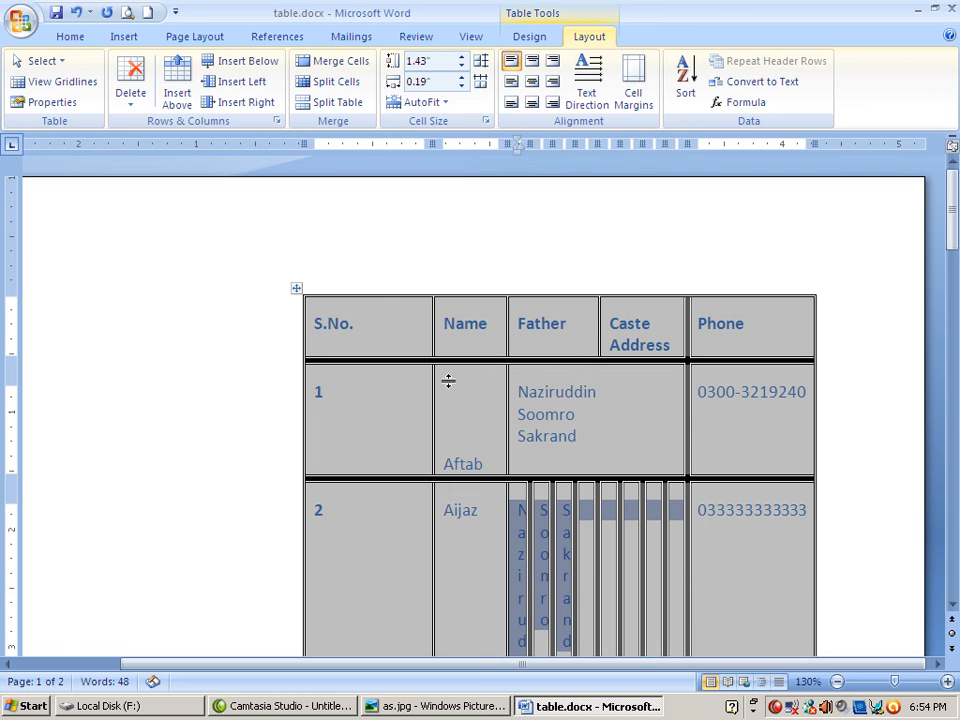
scroll(570, 550, "down", 4)
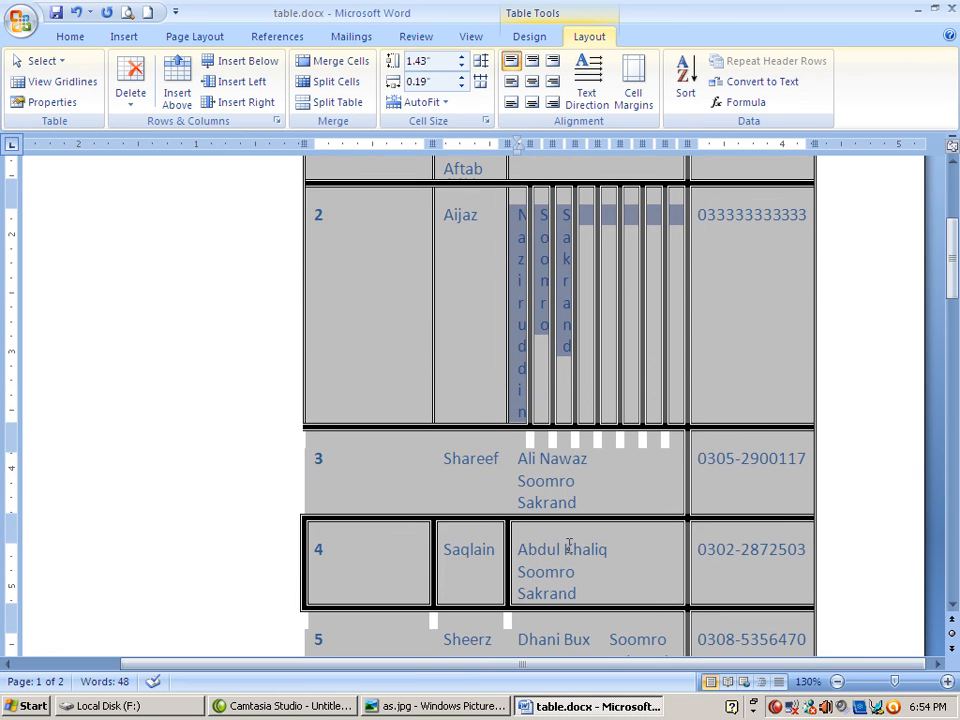
scroll(568, 545, "up", 4)
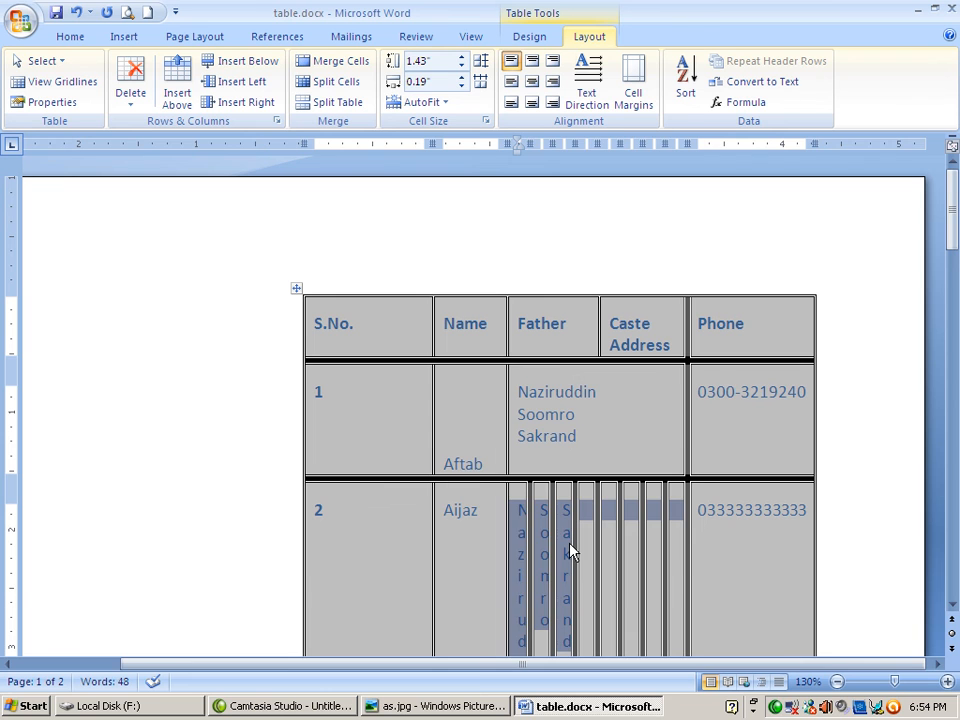
key("ctrl+z")
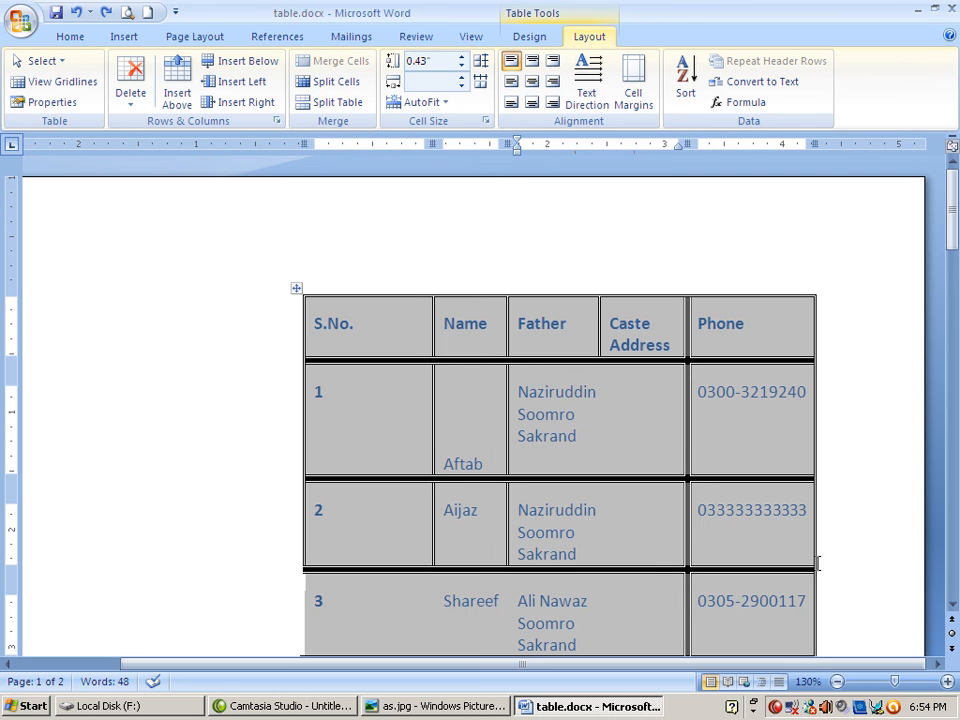
Try splitting the table at record 2, look through the separated parts, and undo the table split.
left_click(337, 103)
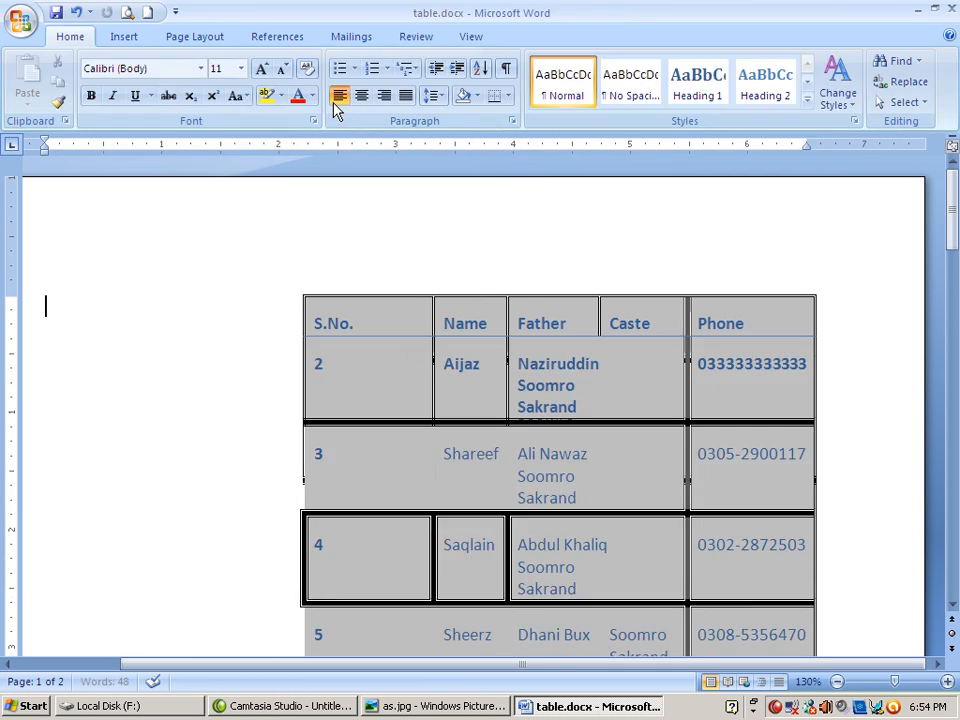
scroll(541, 470, "down", 5)
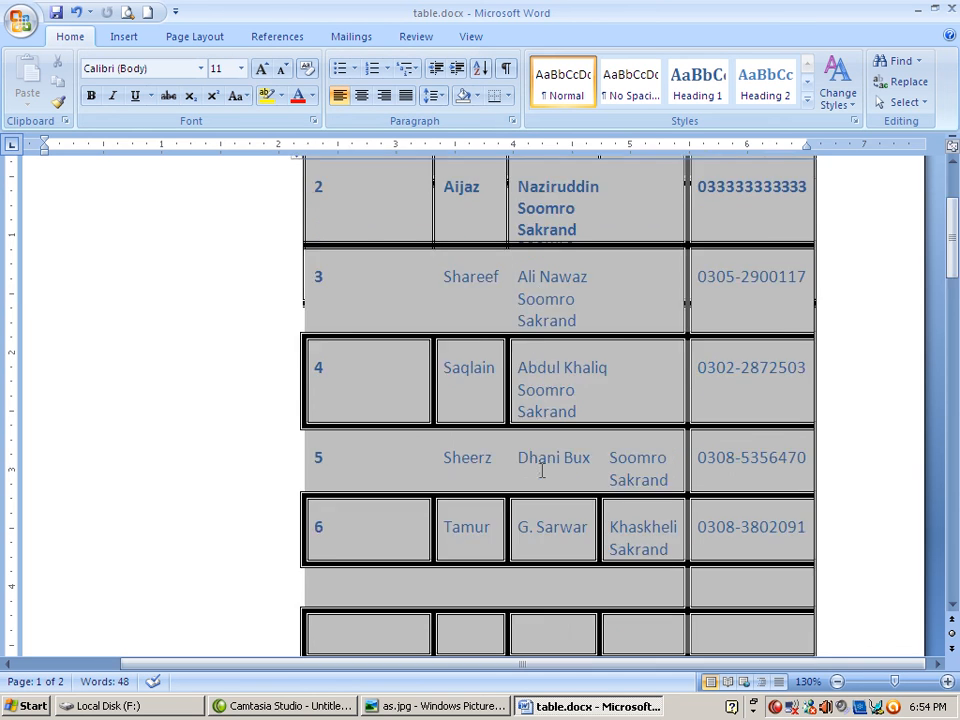
scroll(541, 470, "up", 3)
scroll(541, 470, "up", 1)
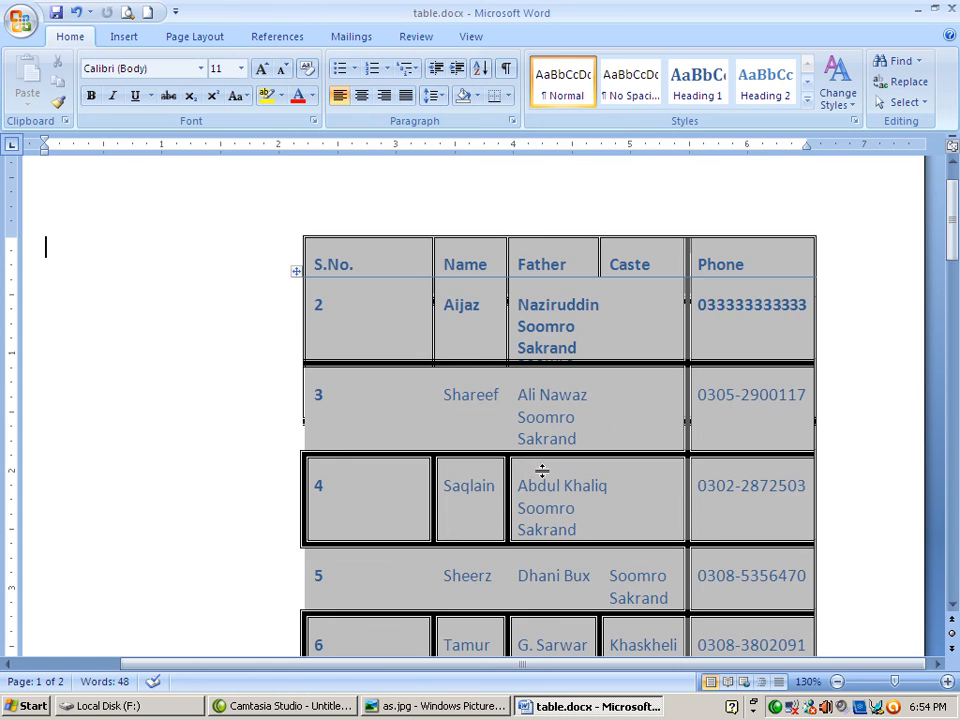
scroll(541, 470, "up", 1)
scroll(541, 470, "down", 20)
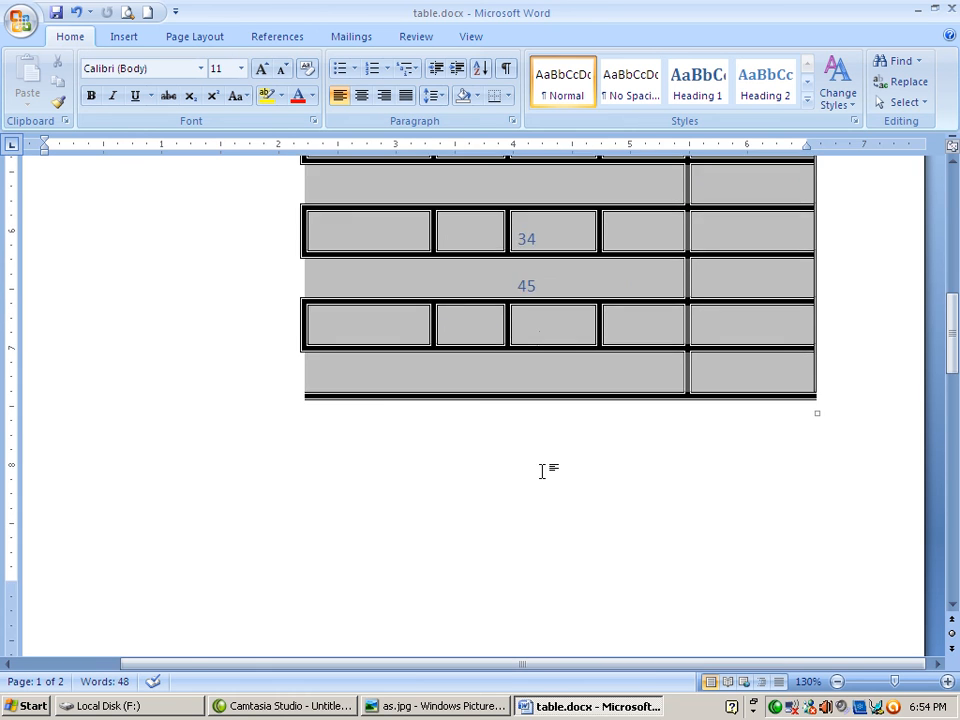
scroll(541, 470, "up", 8)
scroll(541, 470, "up", 11)
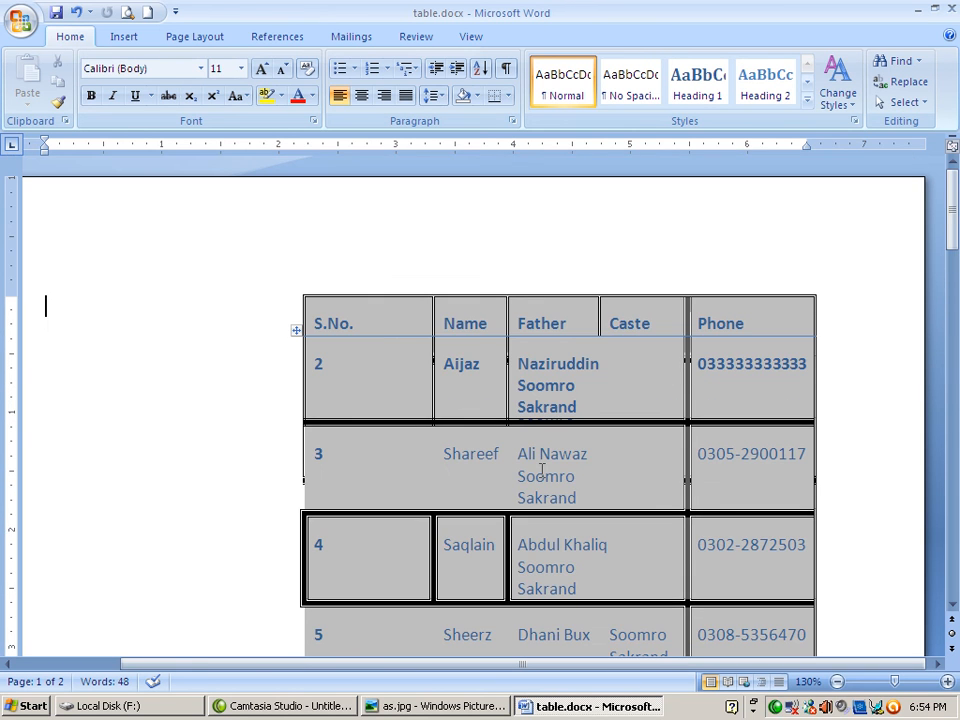
key("ctrl+z")
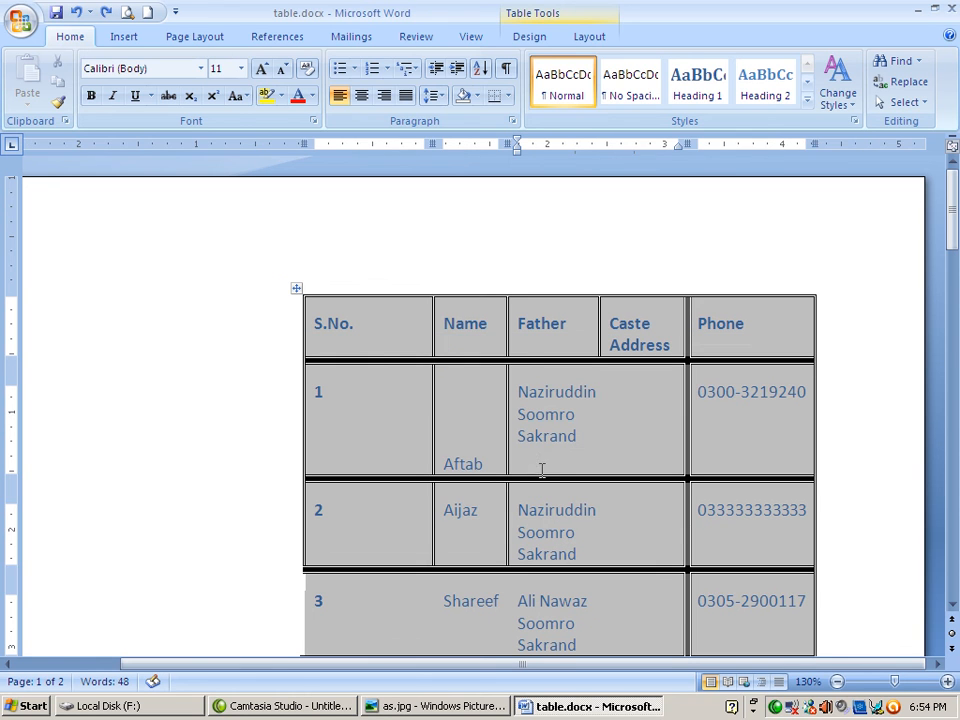
Repeat the Split Table command at record 2, undo it, and return to the table layout commands.
left_click(600, 38)
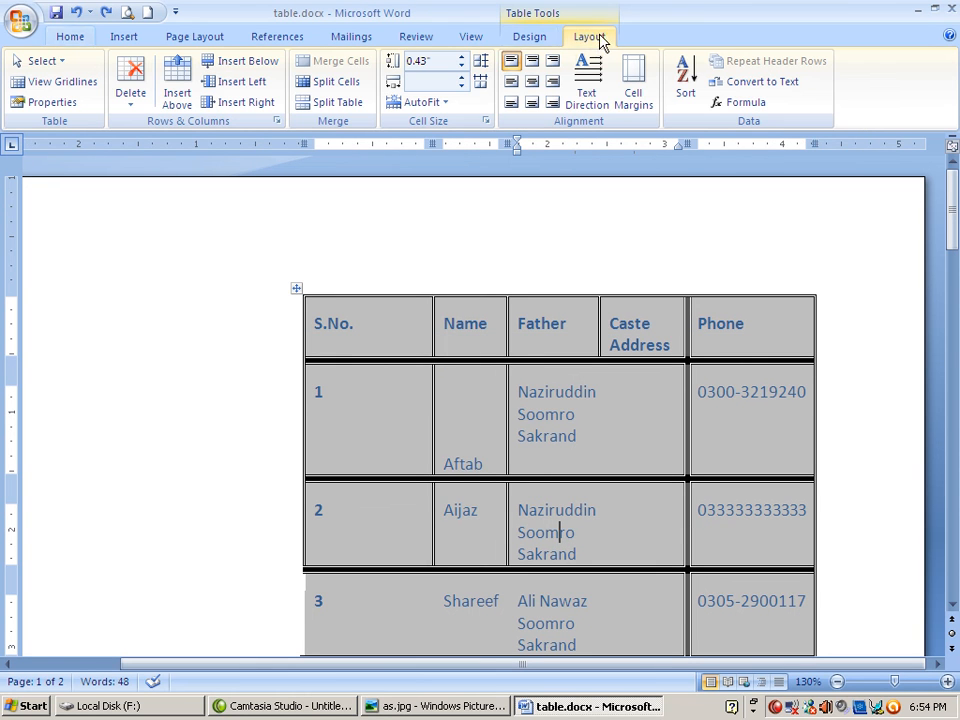
left_click(336, 104)
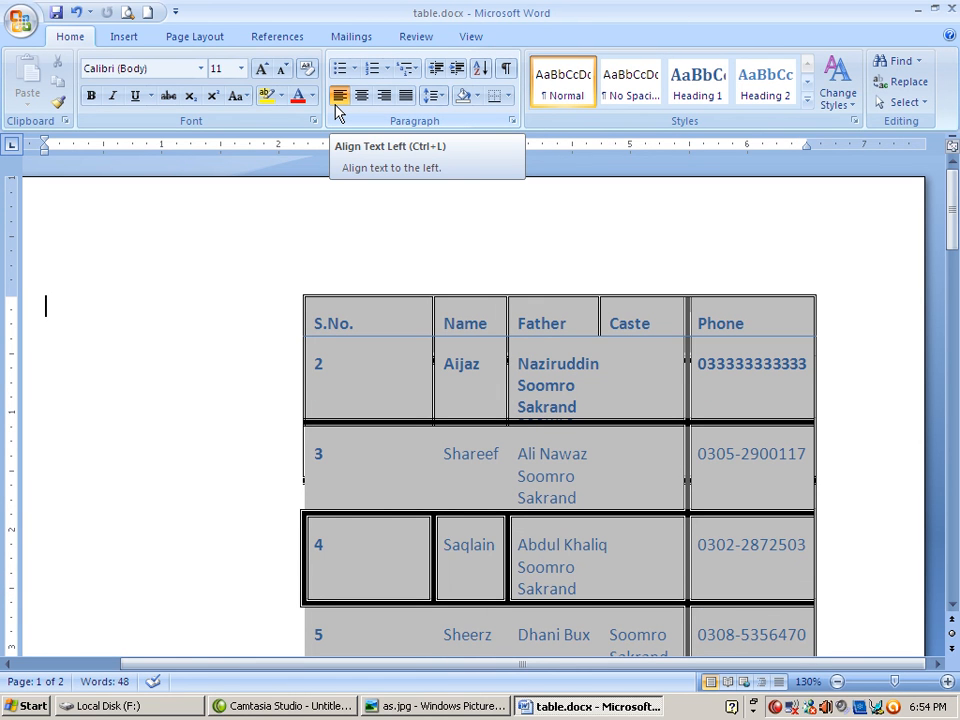
key("ctrl+z")
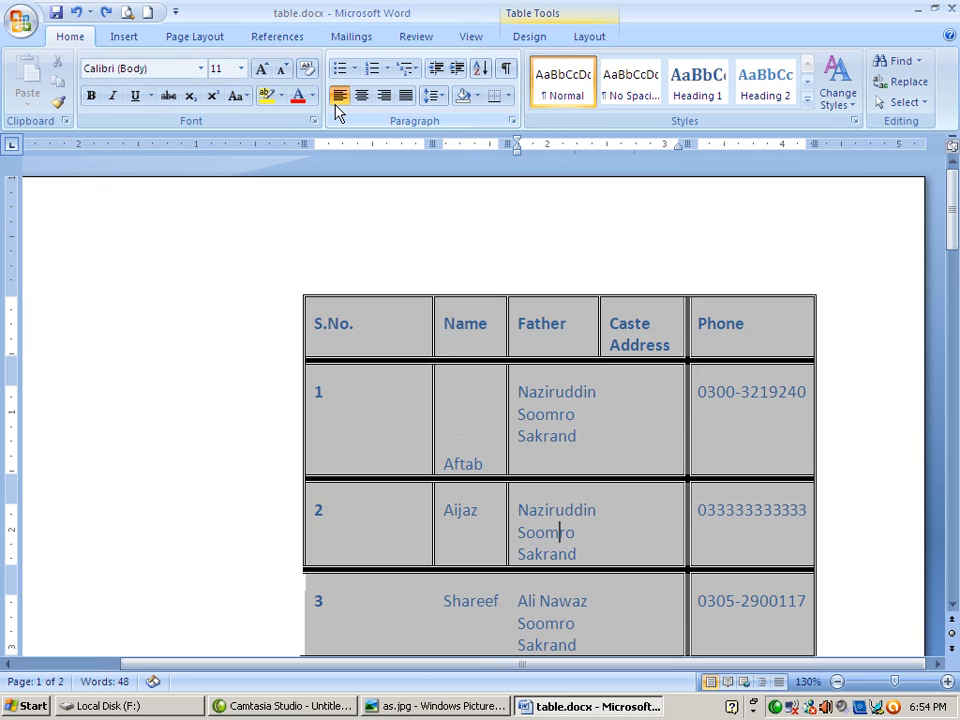
left_click(608, 34)
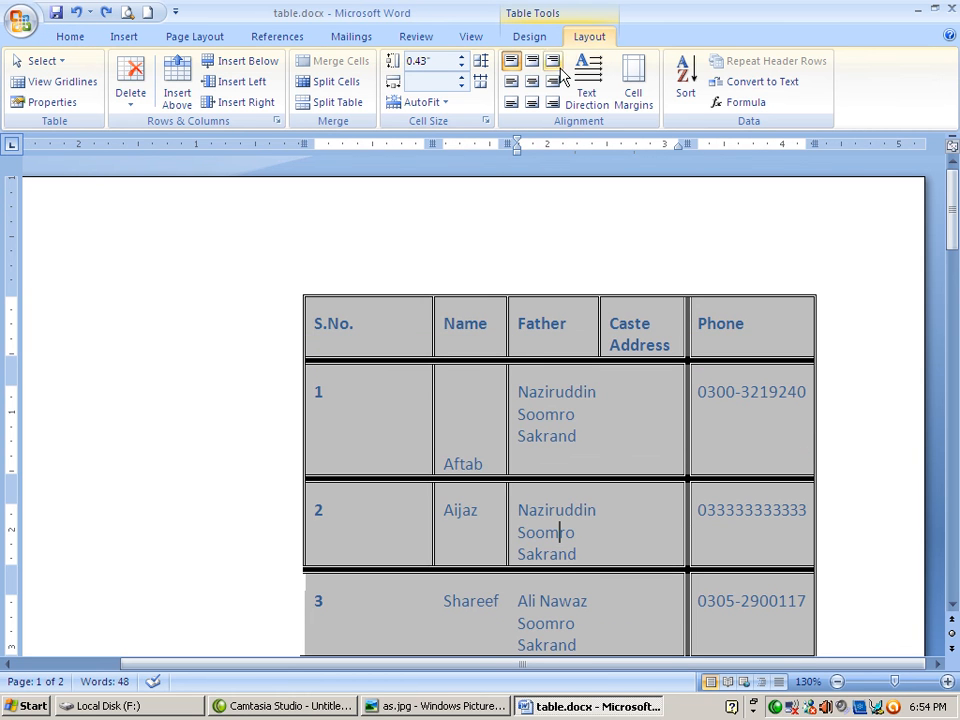
Add a blank line in record 1's S.No. cell and set that row's height to 1.2".
left_click(373, 428)
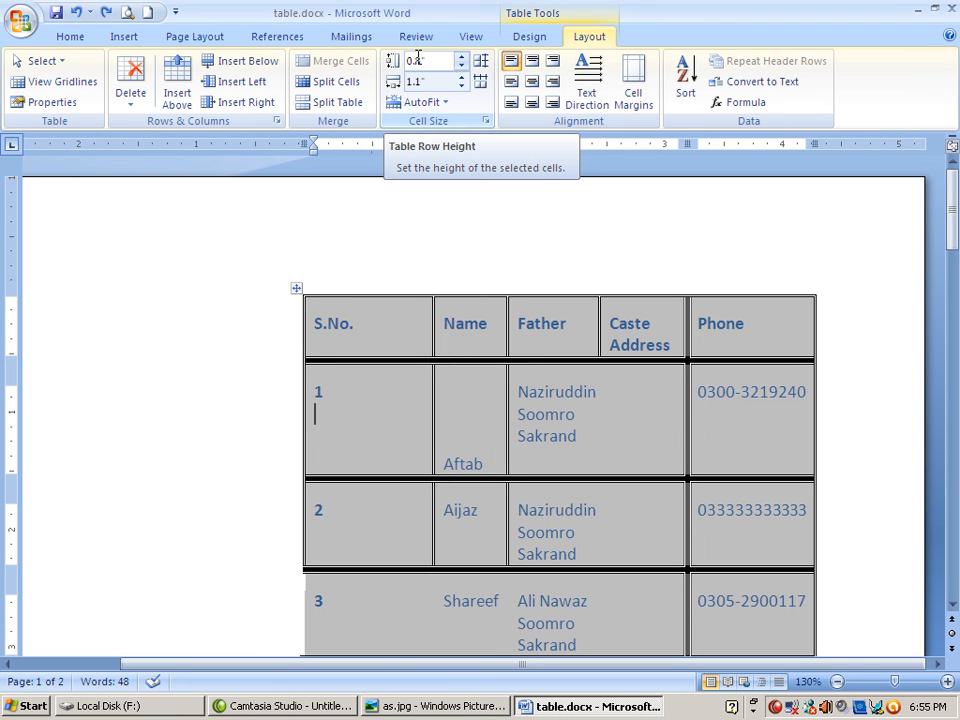
key("Return")
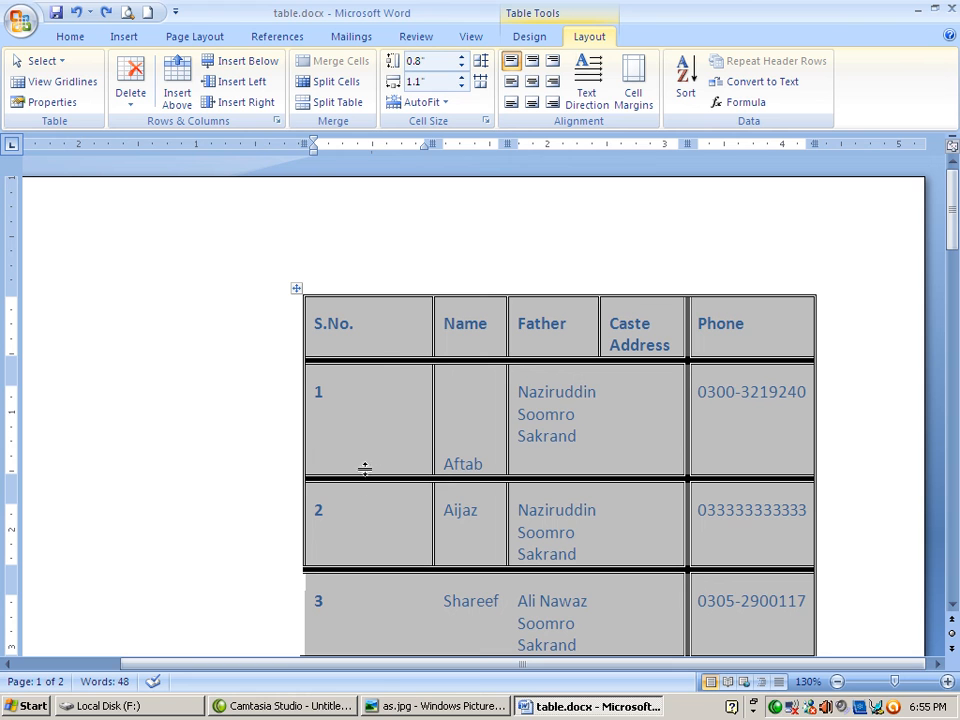
left_click(462, 61)
left_click(462, 61)
left_click(462, 61)
left_click(462, 61)
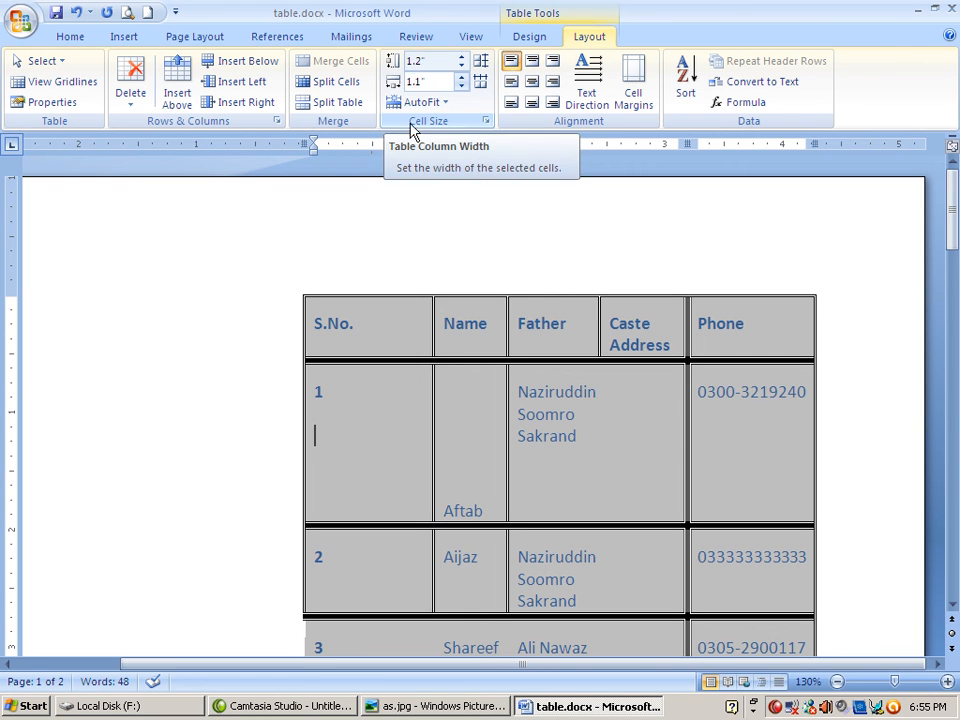
Set the Name column's width to 1.1".
left_click(472, 440)
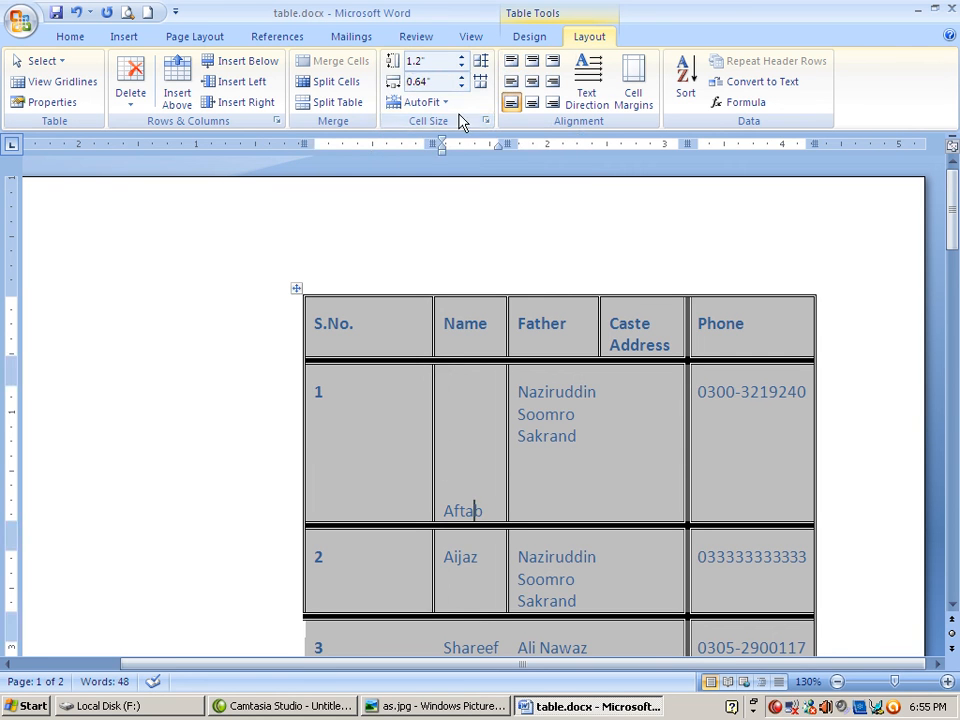
left_click(462, 77)
left_click(462, 77)
left_click(462, 77)
left_click(462, 77)
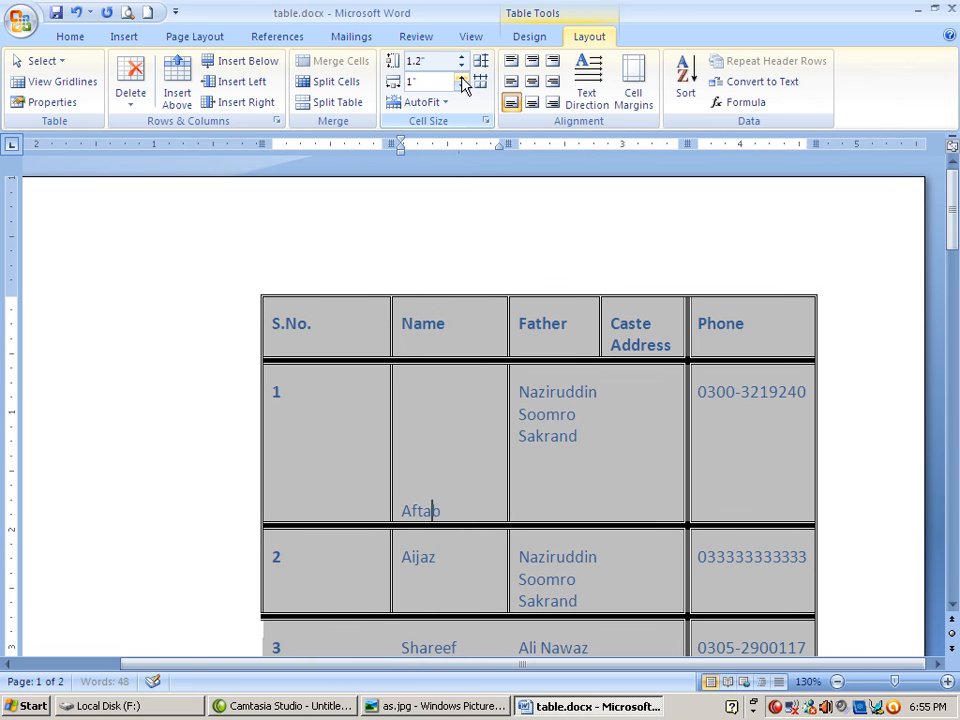
left_click(462, 77)
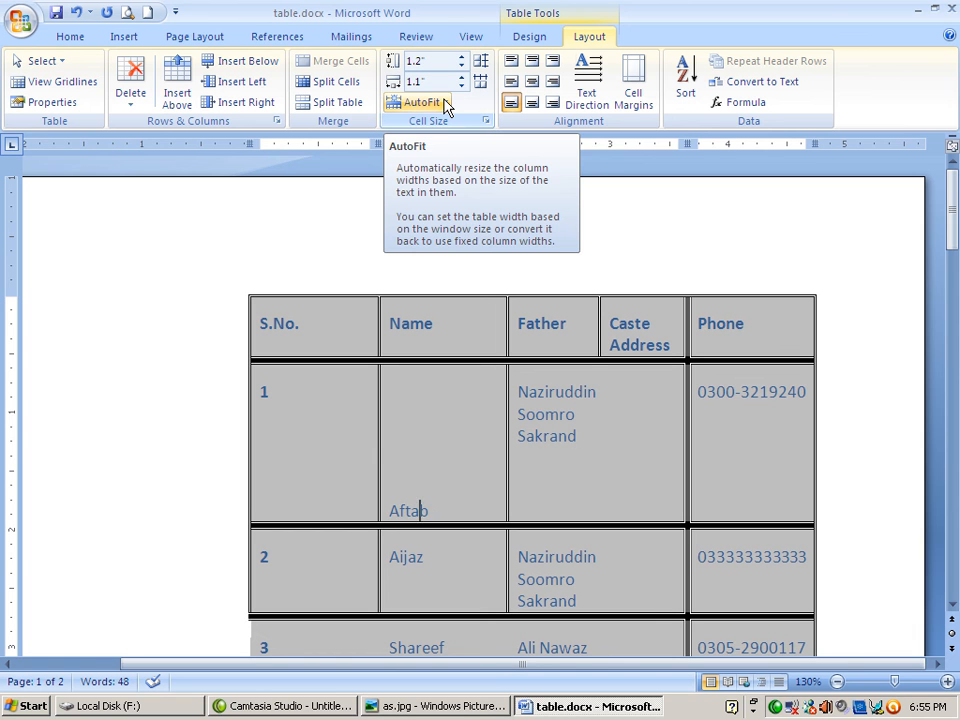
Try AutoFit Contents on the table columns and undo the resizing.
left_click(446, 104)
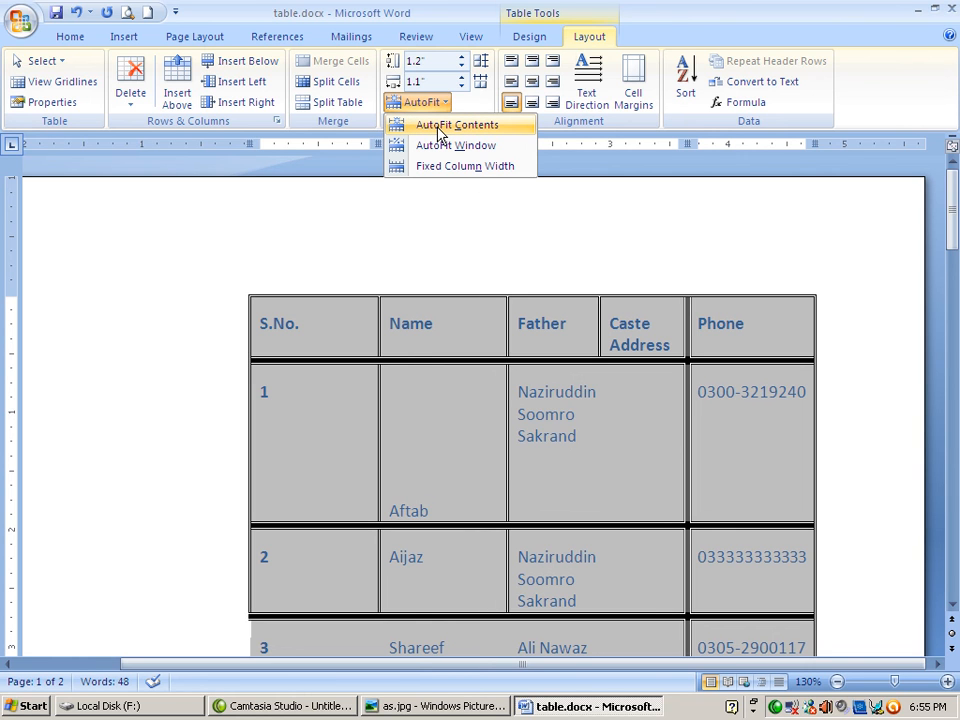
left_click(437, 133)
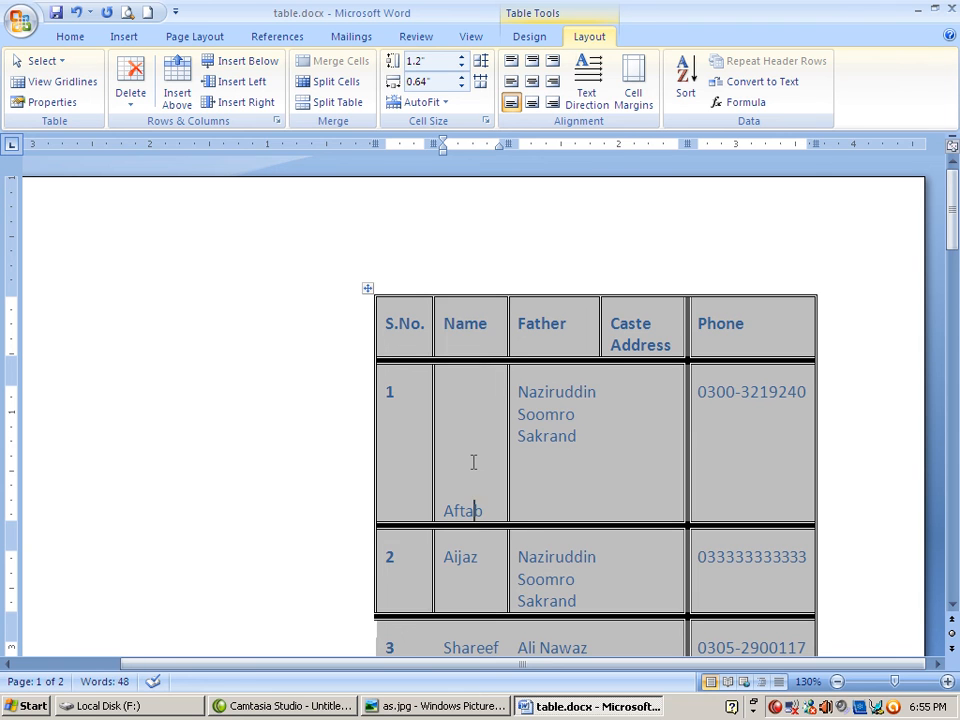
key("ctrl+z")
Zoom the document out to 100% and stretch the table to the page width with AutoFit Window.
left_click(440, 103)
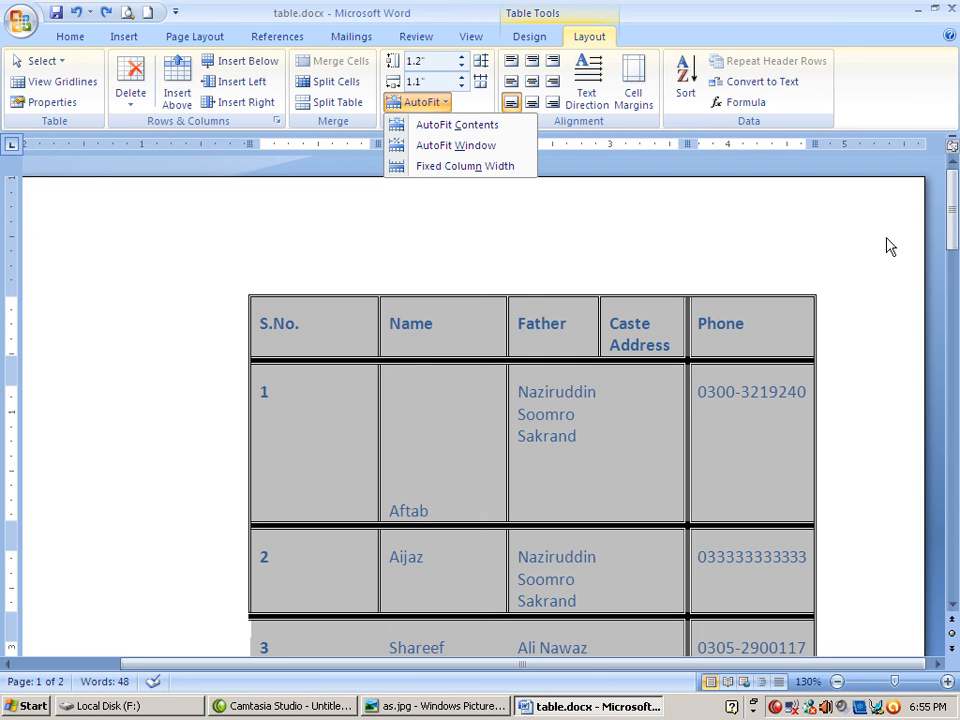
left_click(838, 681)
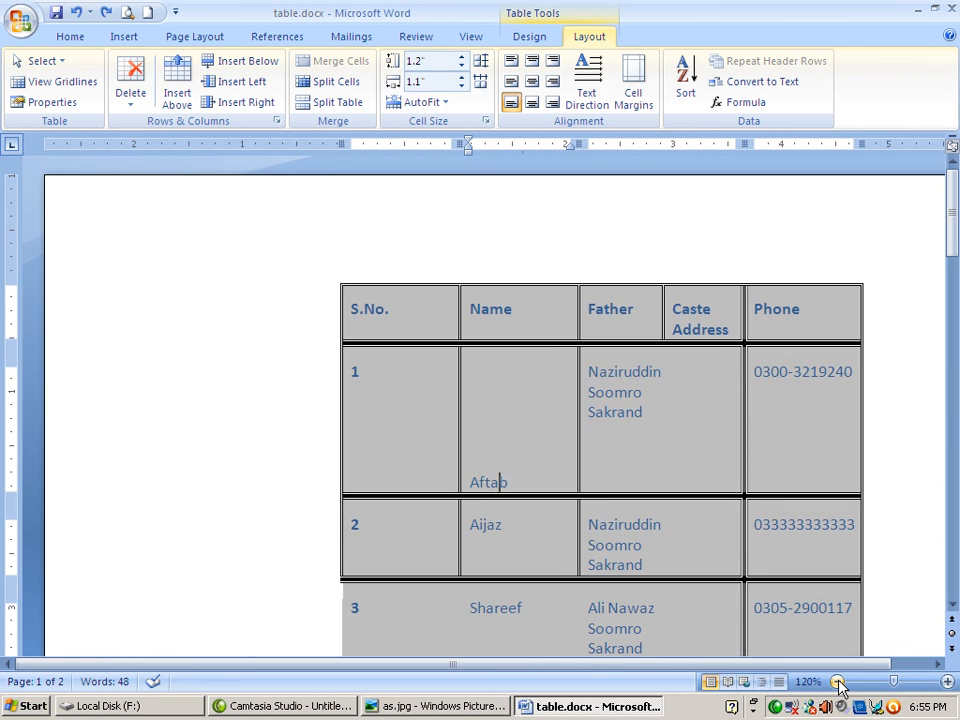
left_click(838, 681)
left_click(838, 681)
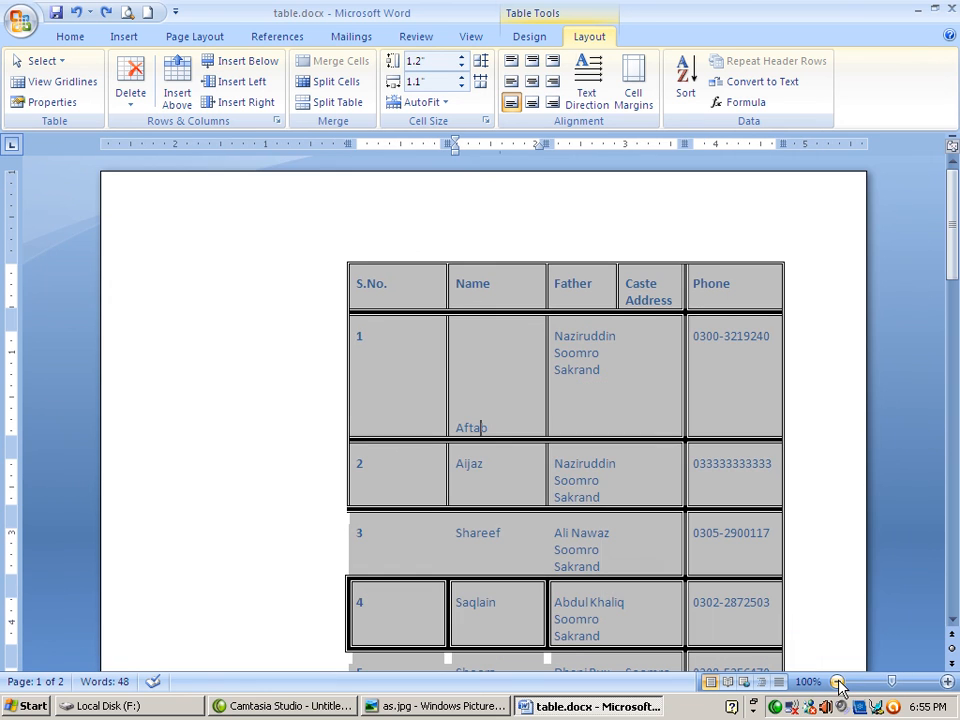
left_click(439, 104)
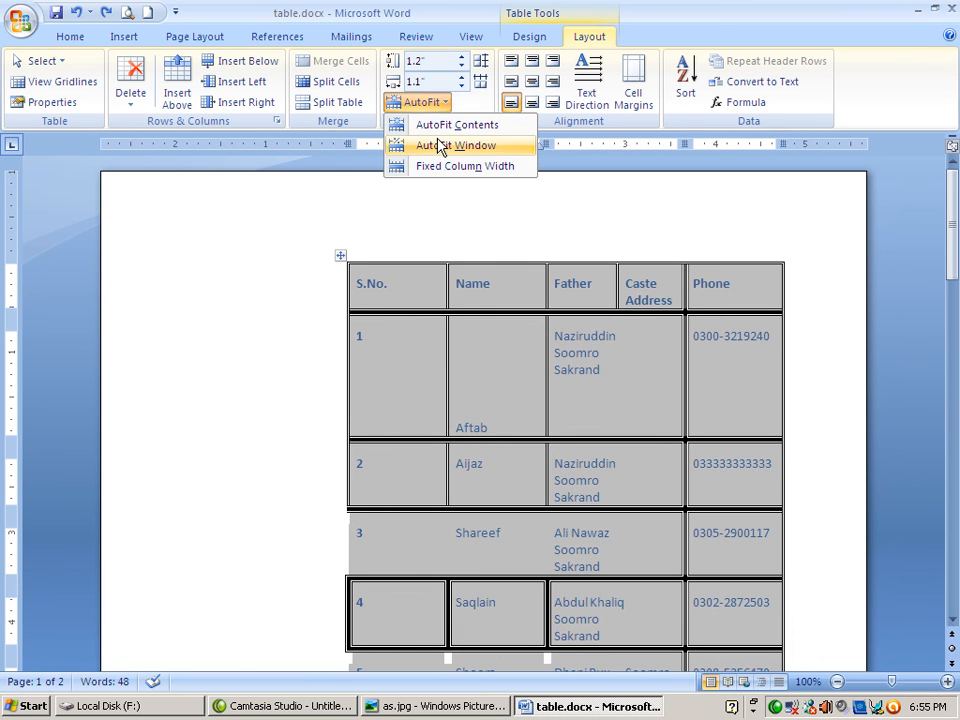
left_click(441, 146)
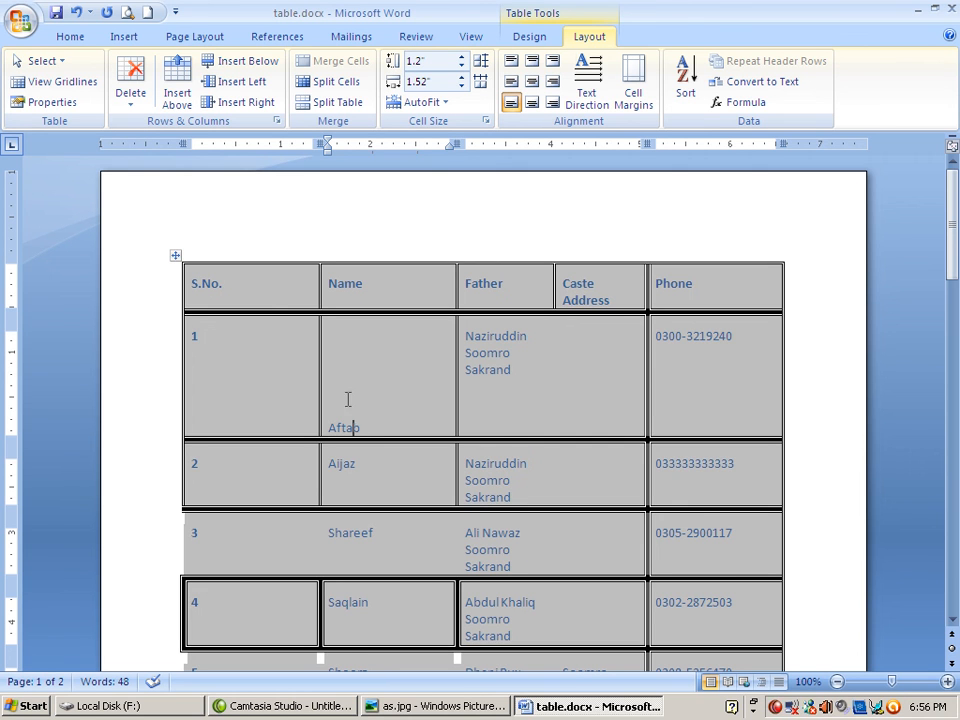
Apply Fixed Column Width from record 1's Name cell and again from the header row's Father cell.
left_click(443, 106)
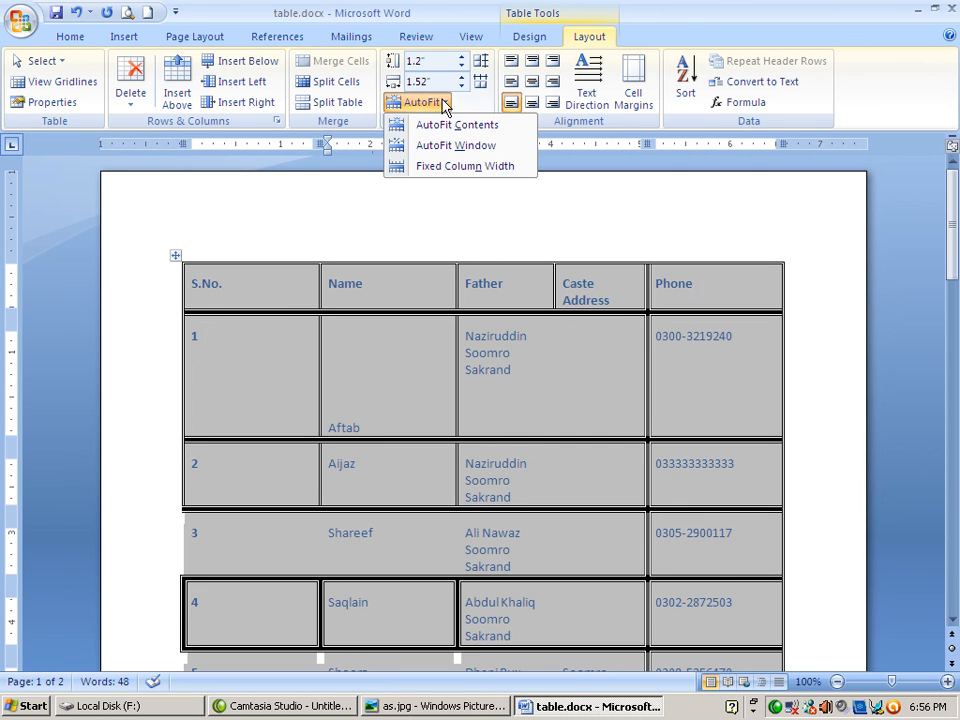
left_click(437, 168)
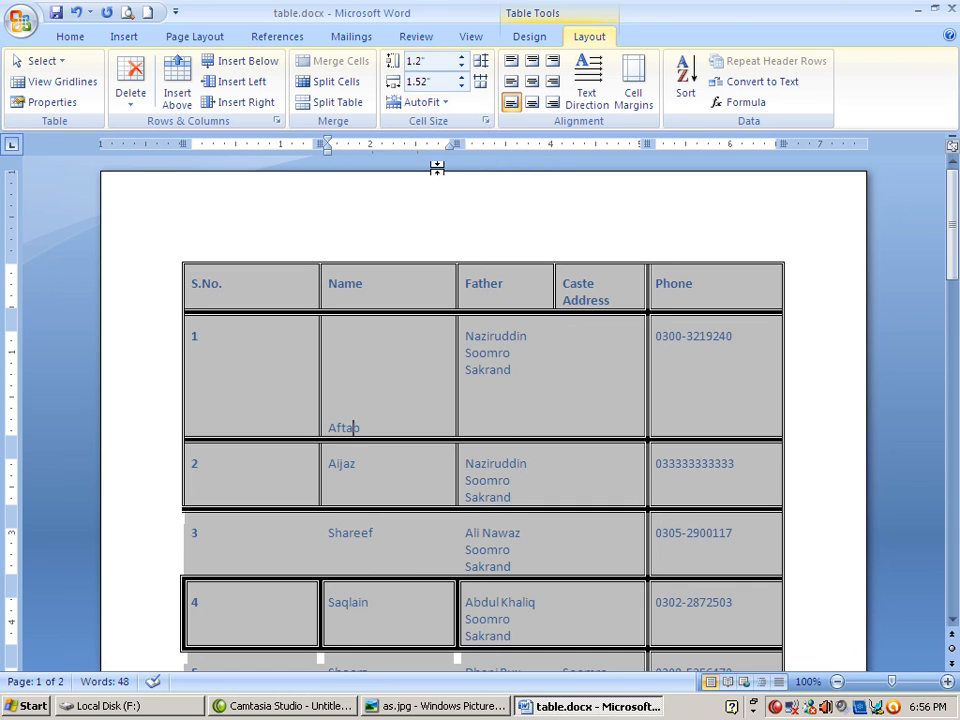
left_click(272, 284)
left_click(403, 284)
left_click(502, 284)
left_click(420, 103)
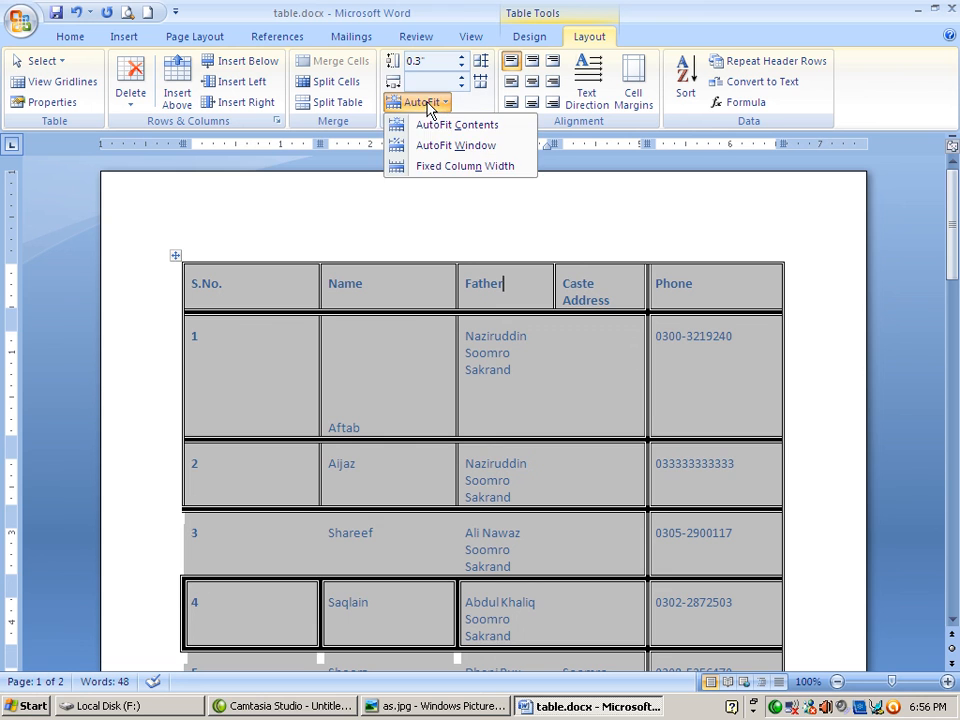
left_click(430, 168)
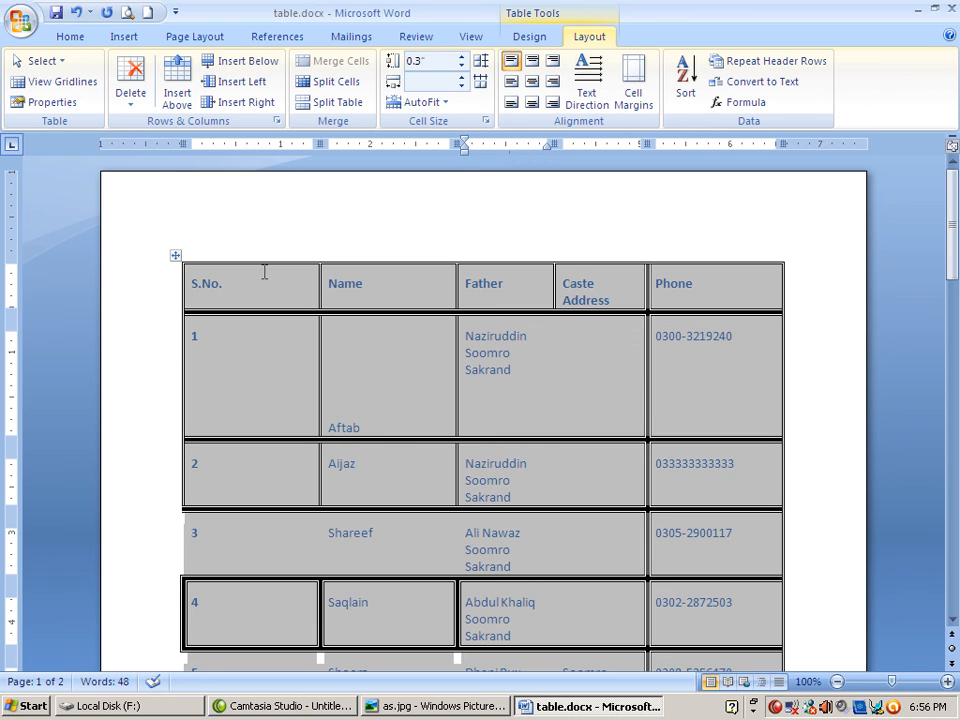
Select the whole table, apply Fixed Column Width, and undo back to the layout before AutoFit Window.
left_click(176, 256)
left_click(441, 103)
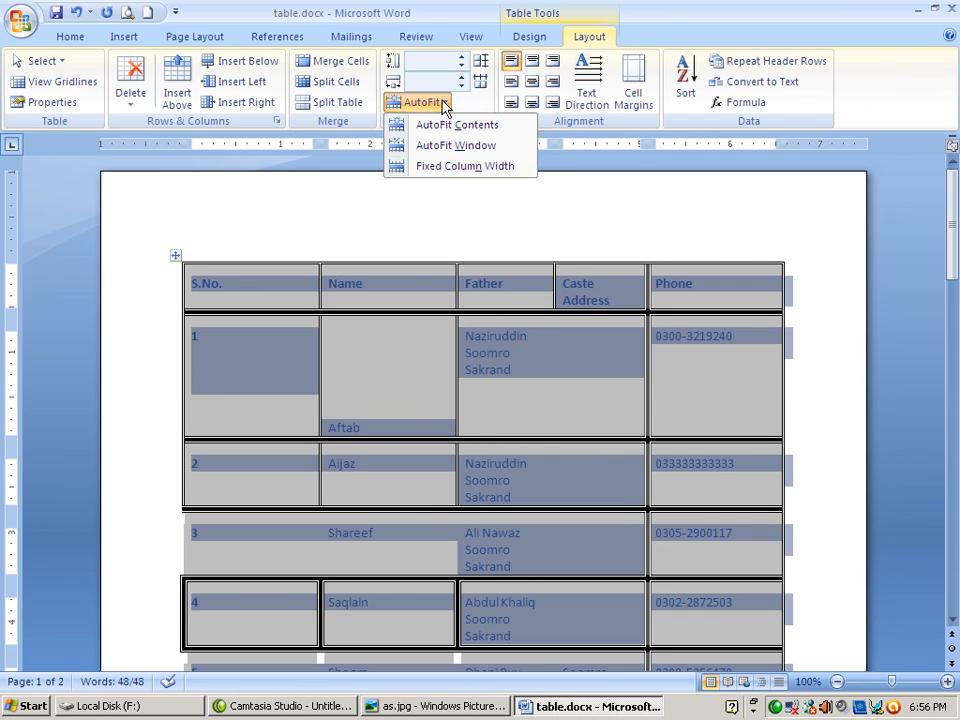
left_click(450, 167)
left_click(503, 350)
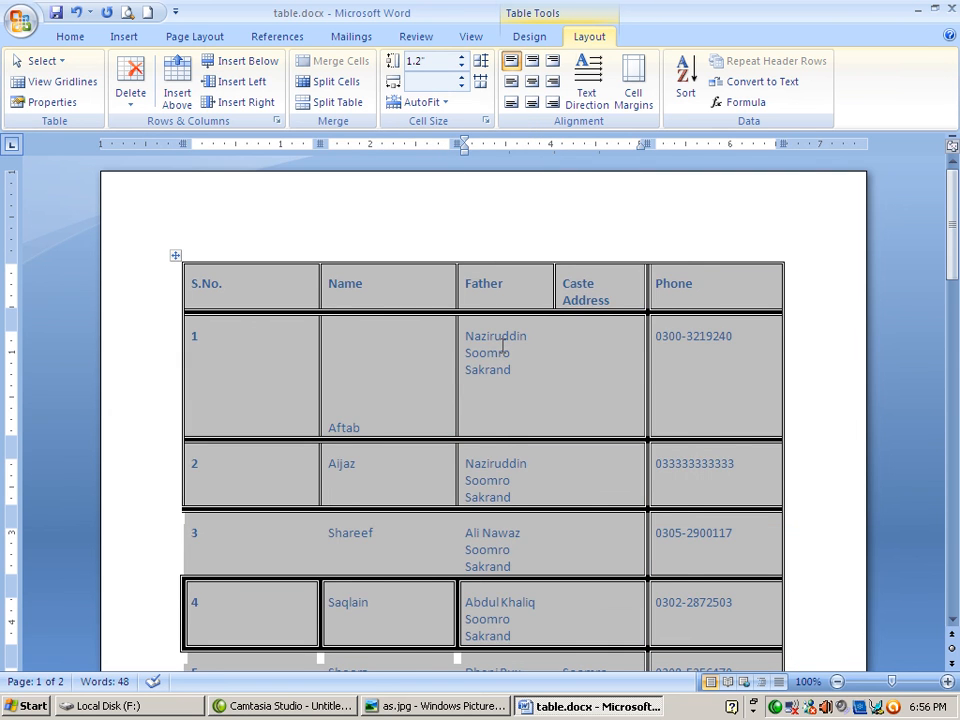
key("ctrl+z")
key("ctrl+z")
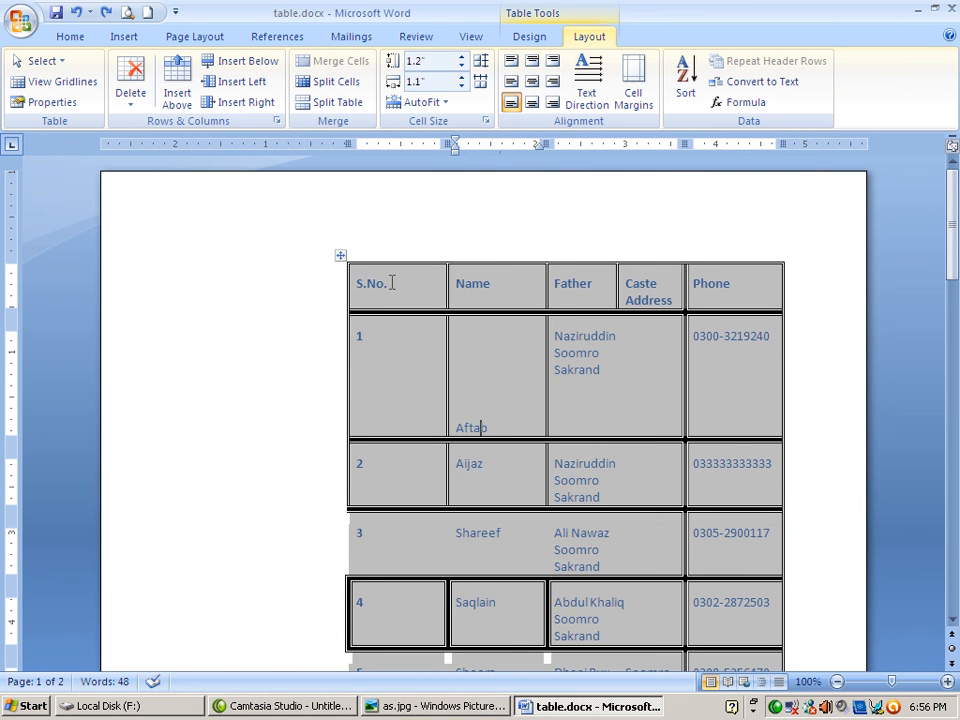
Select the whole table, apply Fixed Column Width, and return to record 1's Name cell.
left_click(340, 257)
left_click(442, 104)
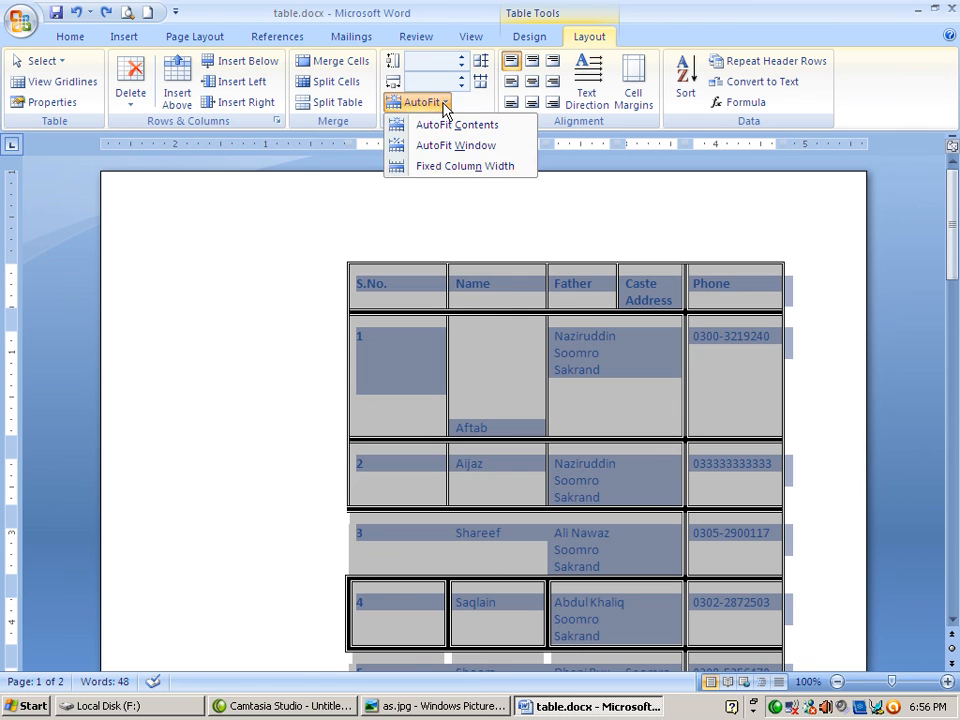
left_click(450, 166)
left_click(463, 375)
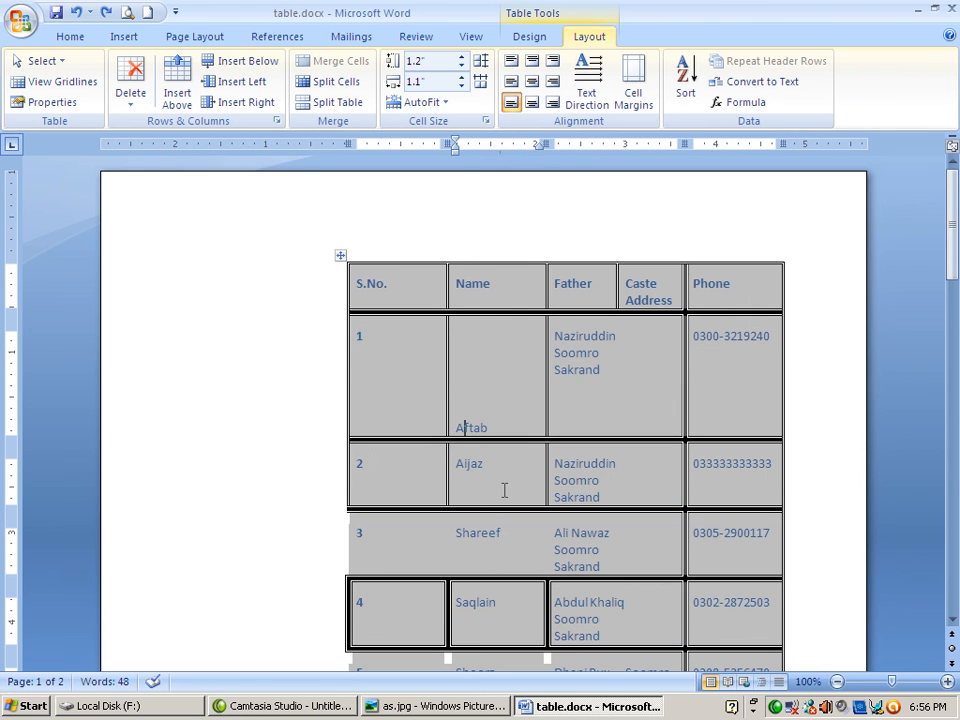
left_click(513, 470)
left_click(440, 104)
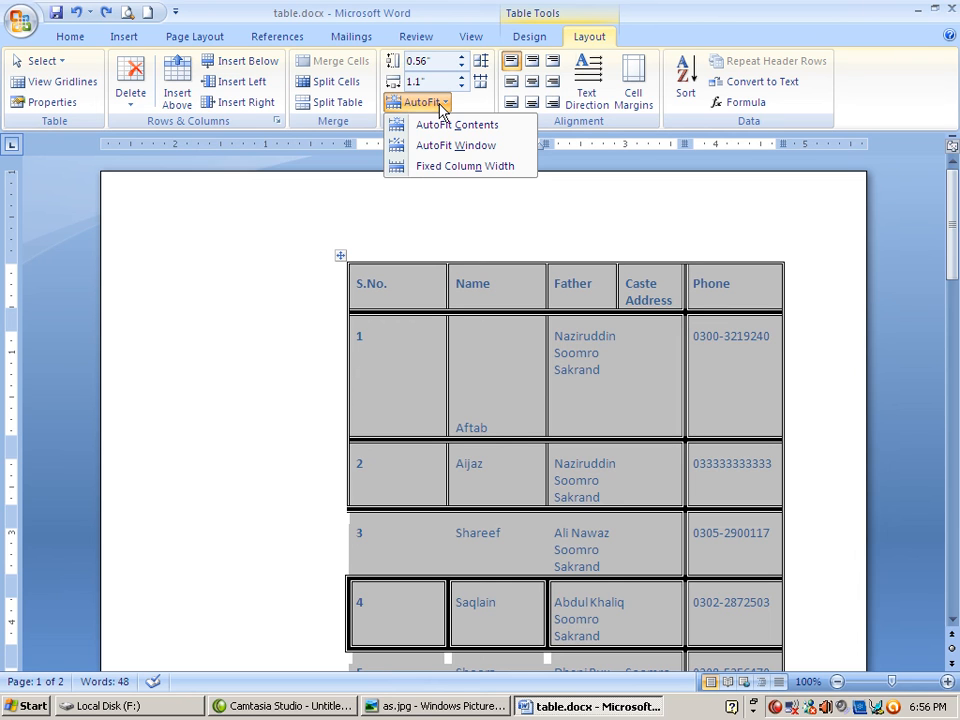
left_click(493, 420)
left_click(496, 428)
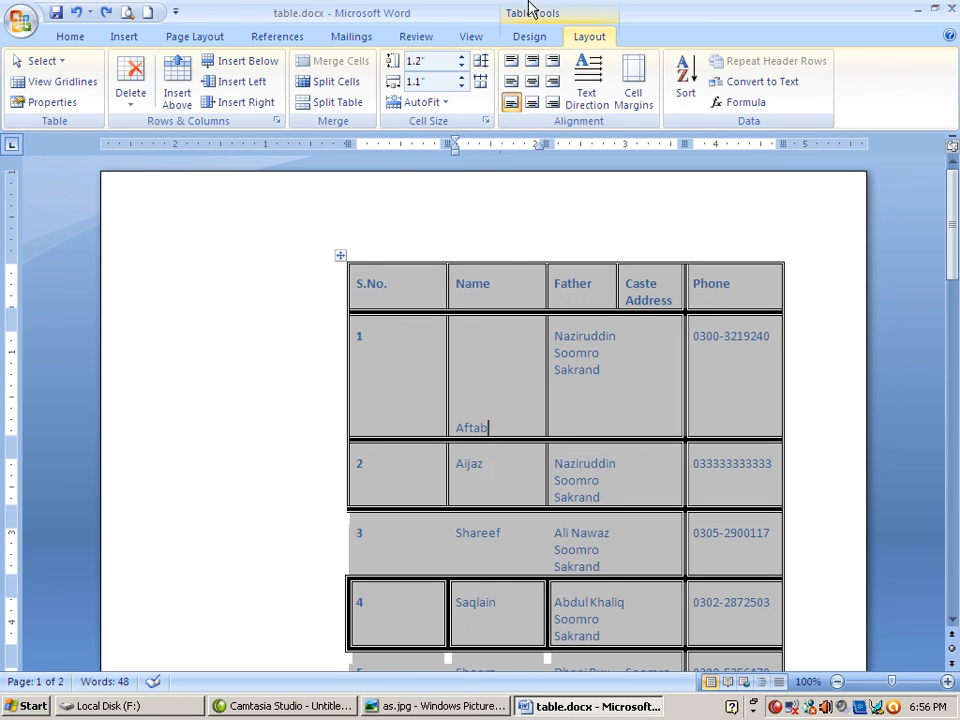
Shrink the table columns with AutoFit Contents and apply Fixed Column Width.
left_click(416, 102)
left_click(457, 125)
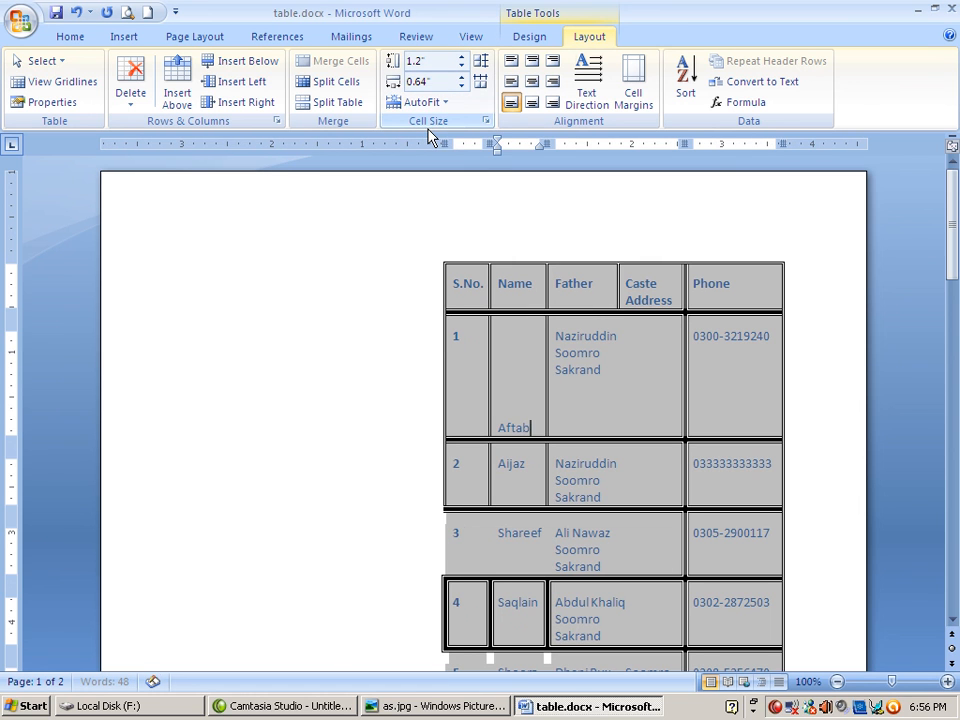
left_click(420, 102)
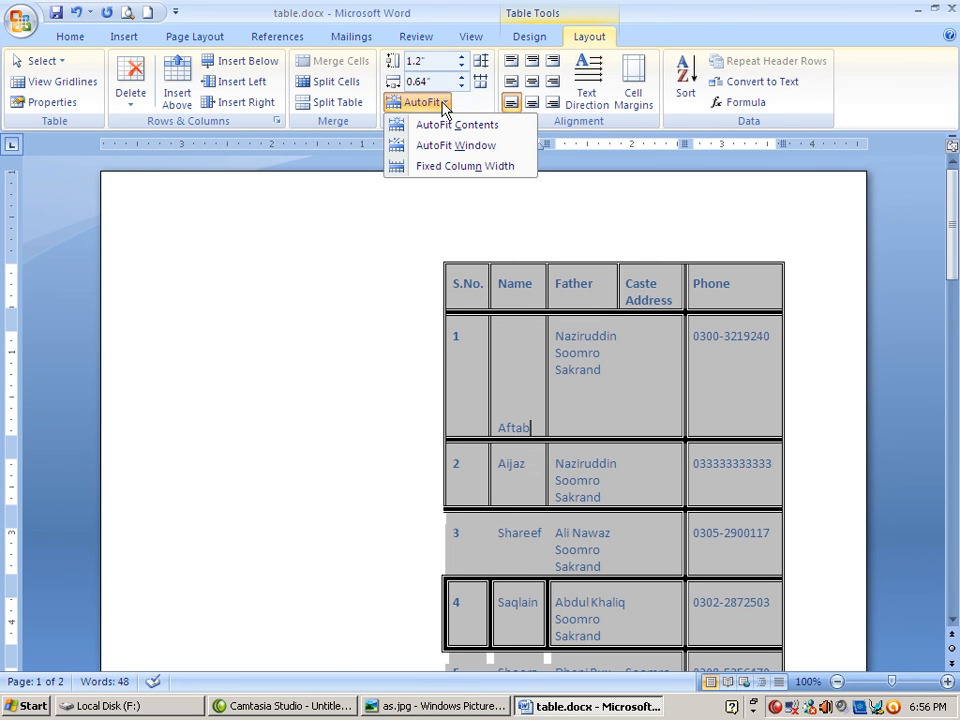
left_click(445, 166)
left_click(615, 413)
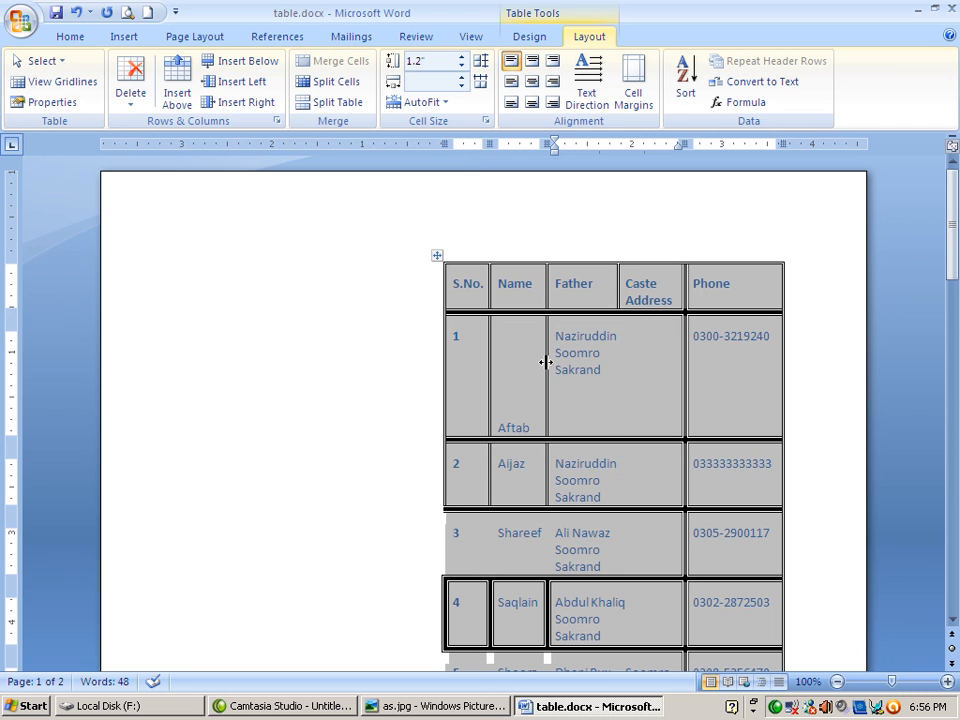
Try widening the S.No. column to 2.42" with Fixed Column Width applied, and undo the widening.
left_click_drag(443, 358, 272, 358)
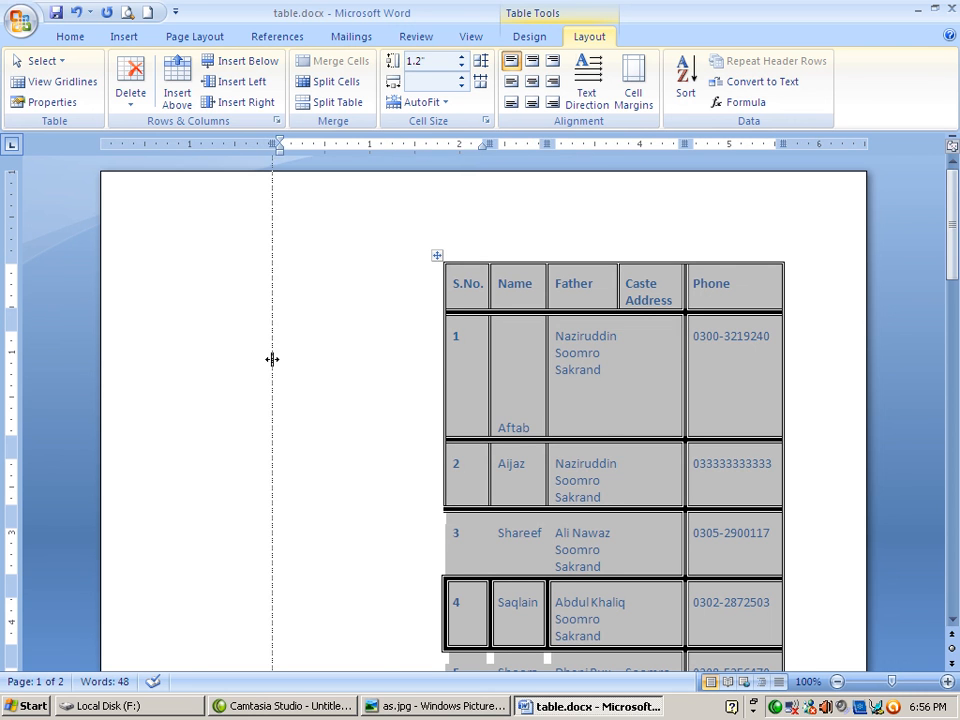
left_click(427, 402)
left_click(425, 102)
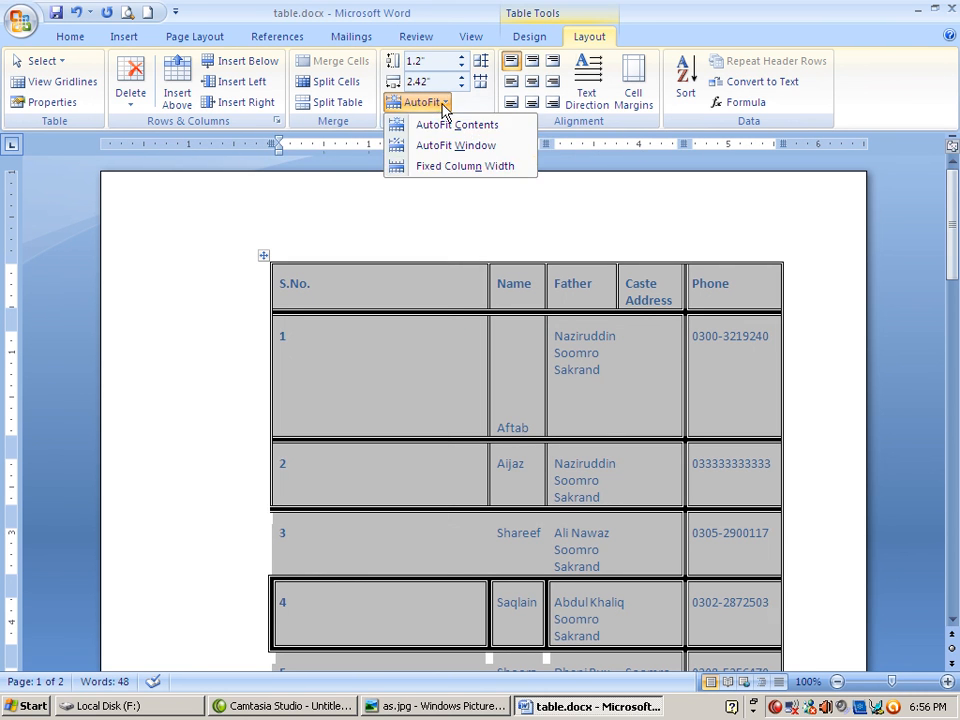
left_click(441, 166)
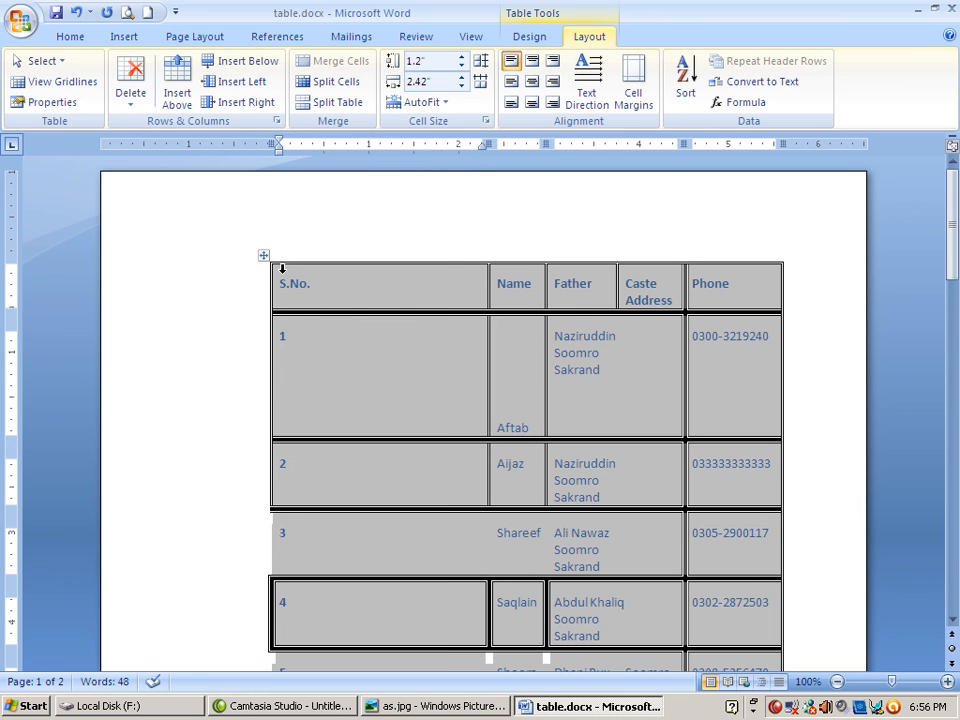
key("ctrl+z")
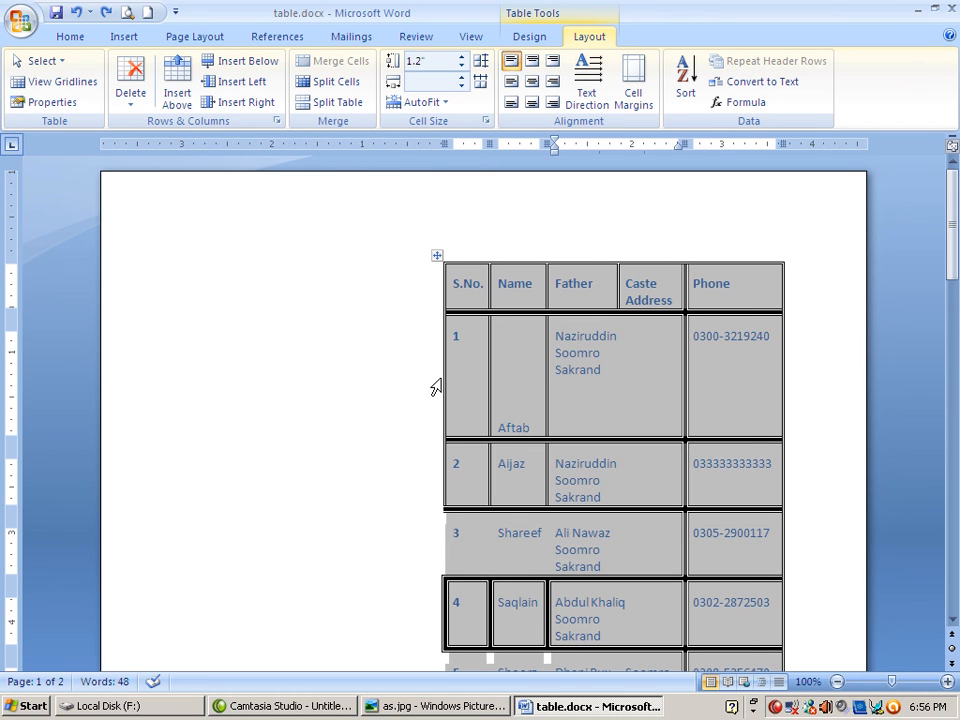
Widen the S.No. column outward to about 2.04" and apply Fixed Column Width to the whole table.
left_click_drag(443, 377, 309, 383)
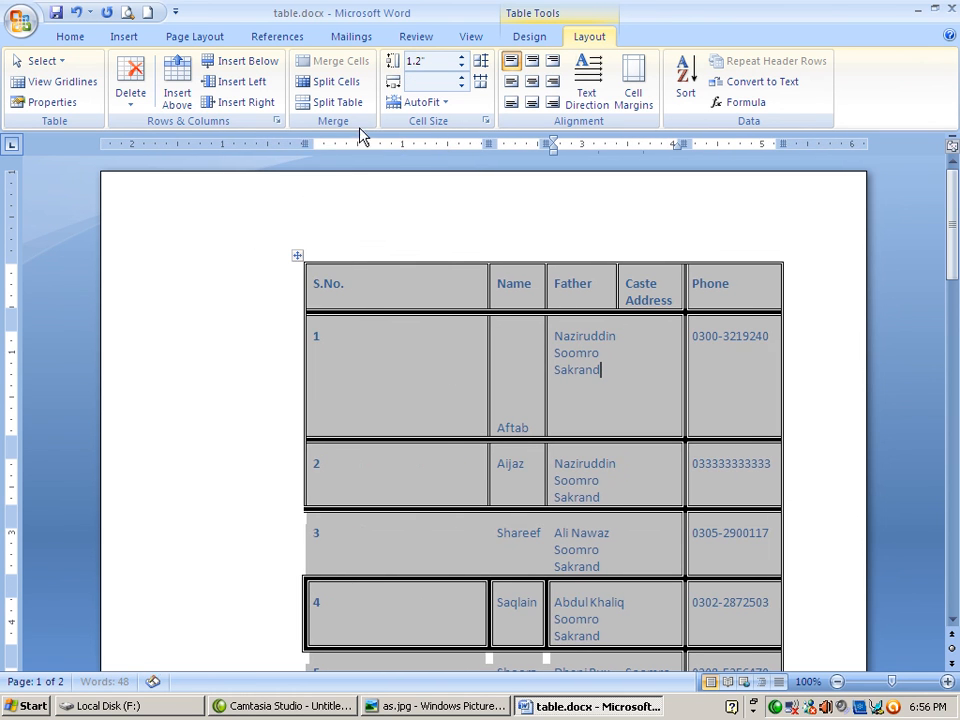
left_click(300, 258)
left_click(440, 104)
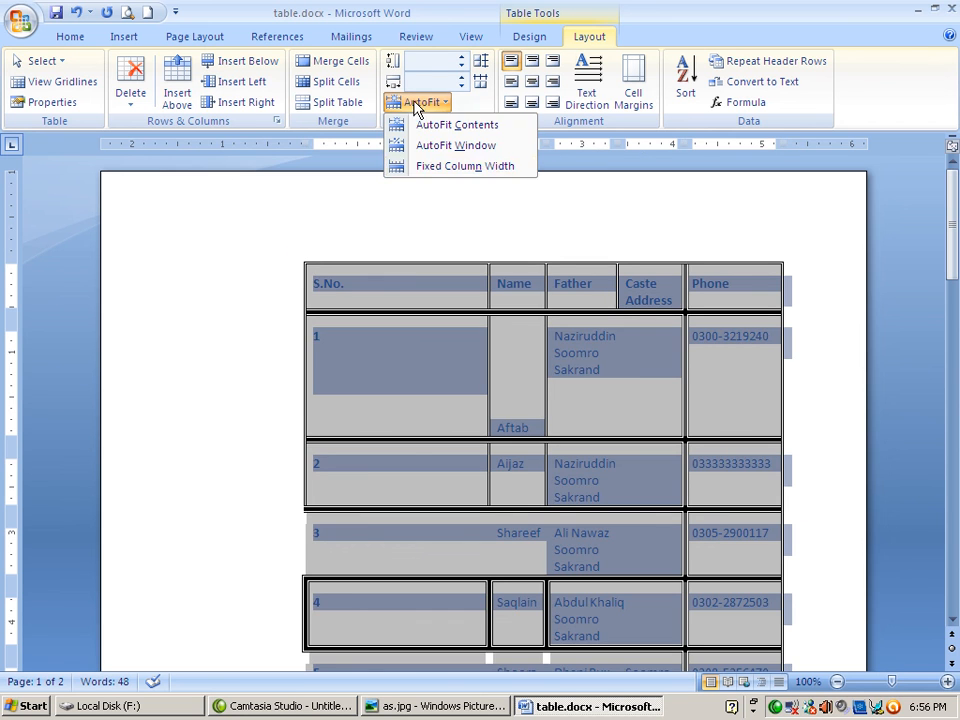
left_click(435, 168)
left_click(391, 410)
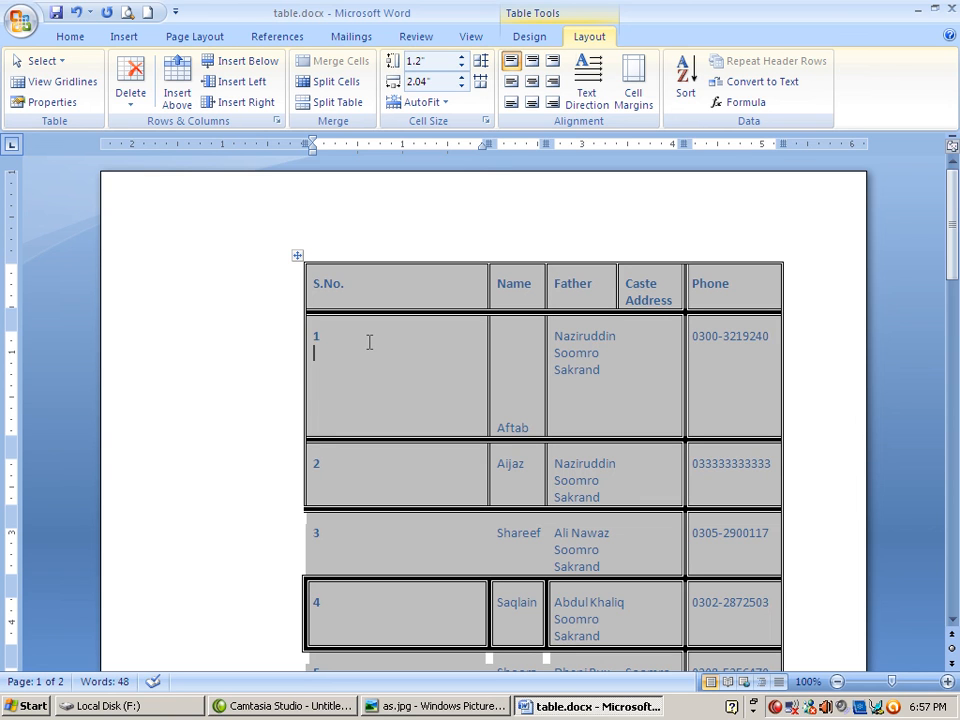
Distribute the rows and columns of records 1 and 2 evenly.
left_click_drag(358, 332, 750, 476)
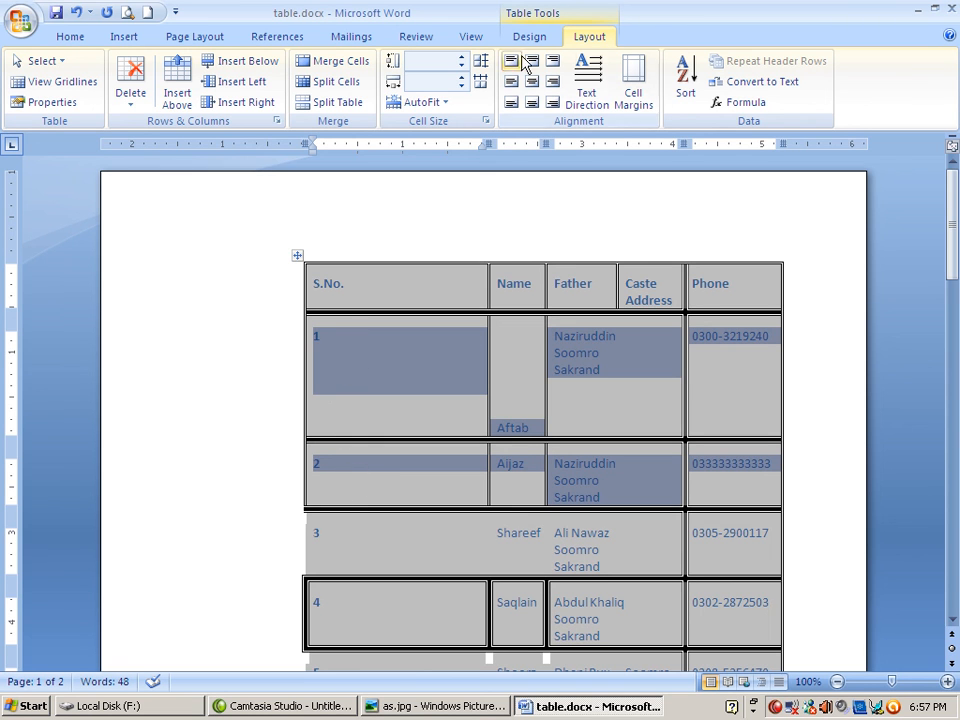
left_click(482, 63)
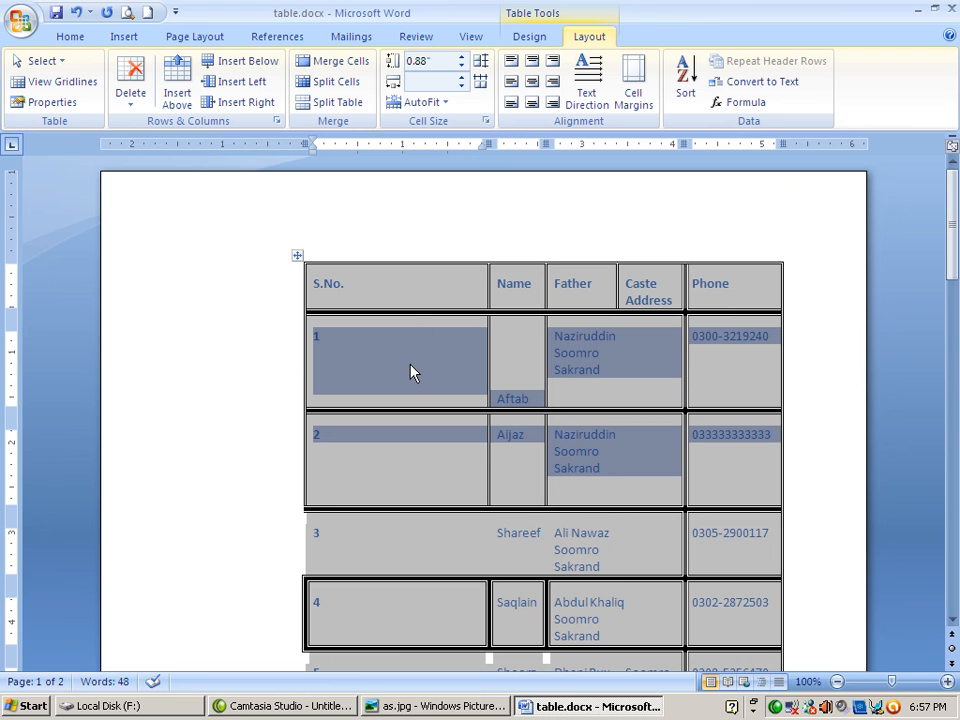
left_click(481, 82)
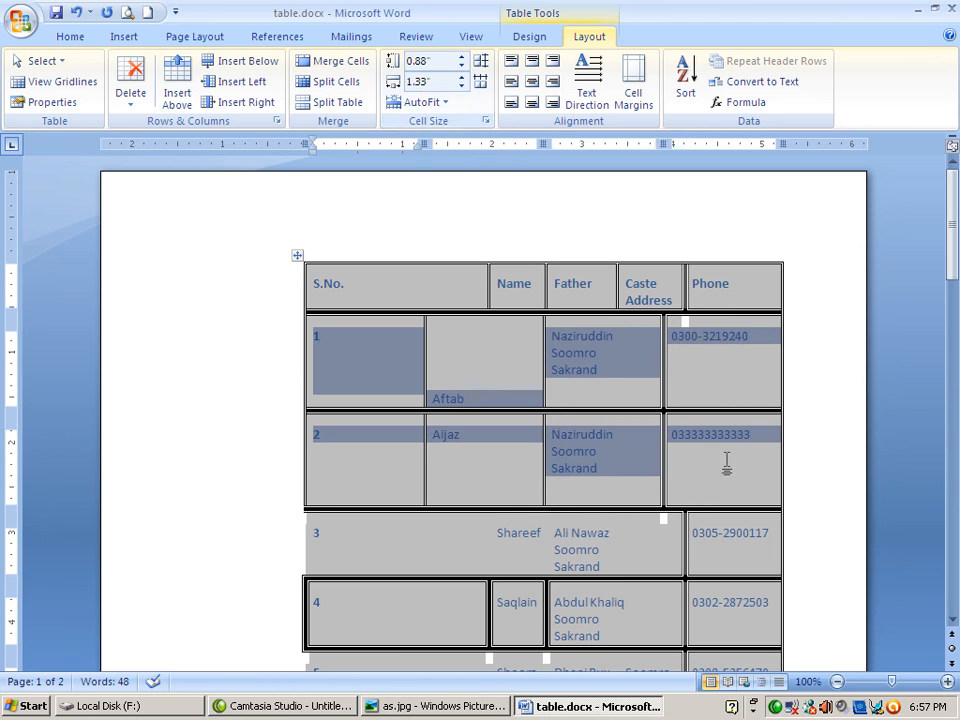
left_click(716, 336)
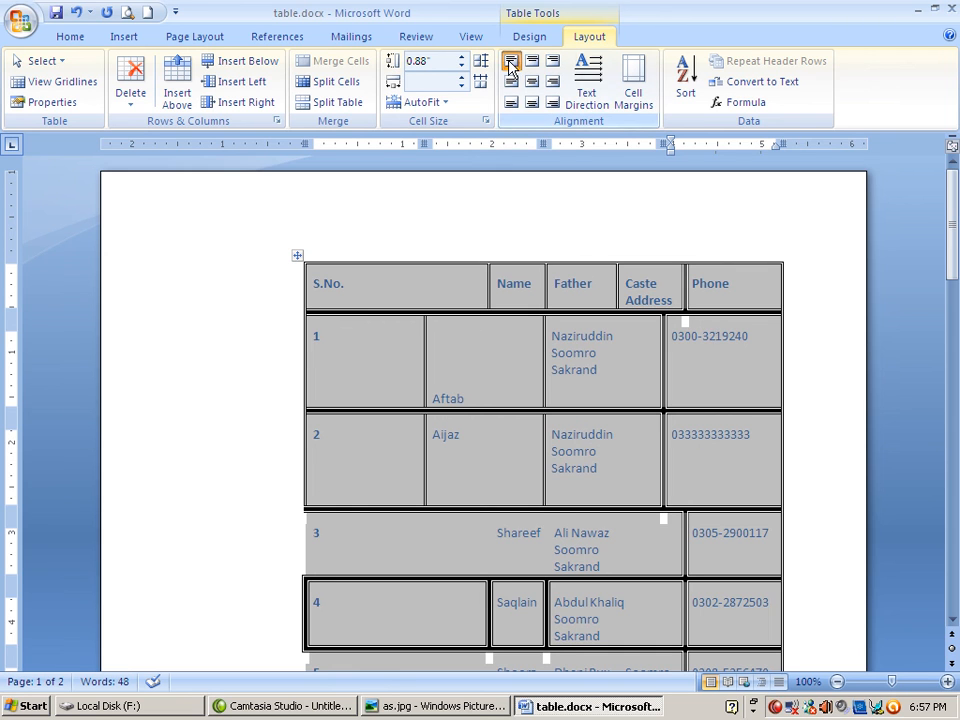
Try the top, middle and bottom alignments at left, center and right on the name cell of record 1.
left_click(489, 390)
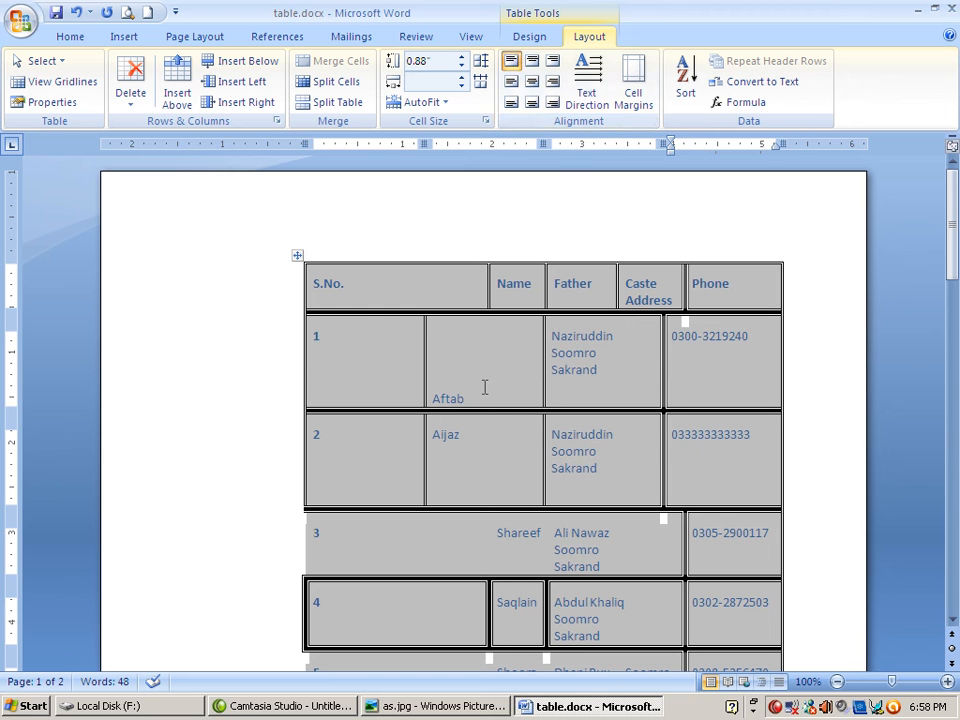
left_click(511, 61)
left_click(512, 82)
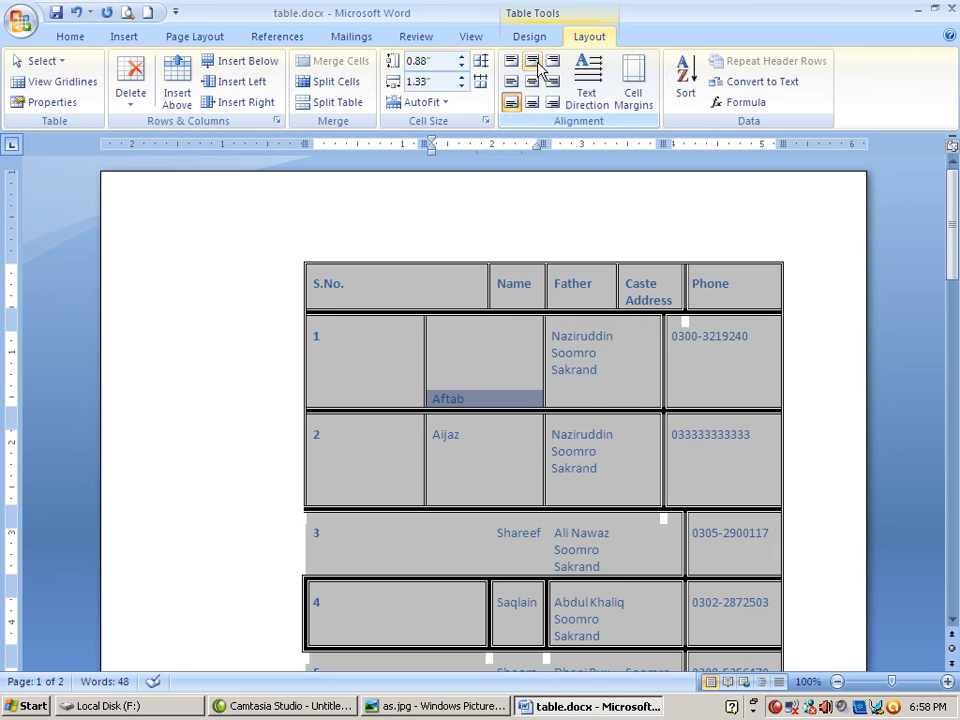
left_click(536, 63)
left_click(533, 84)
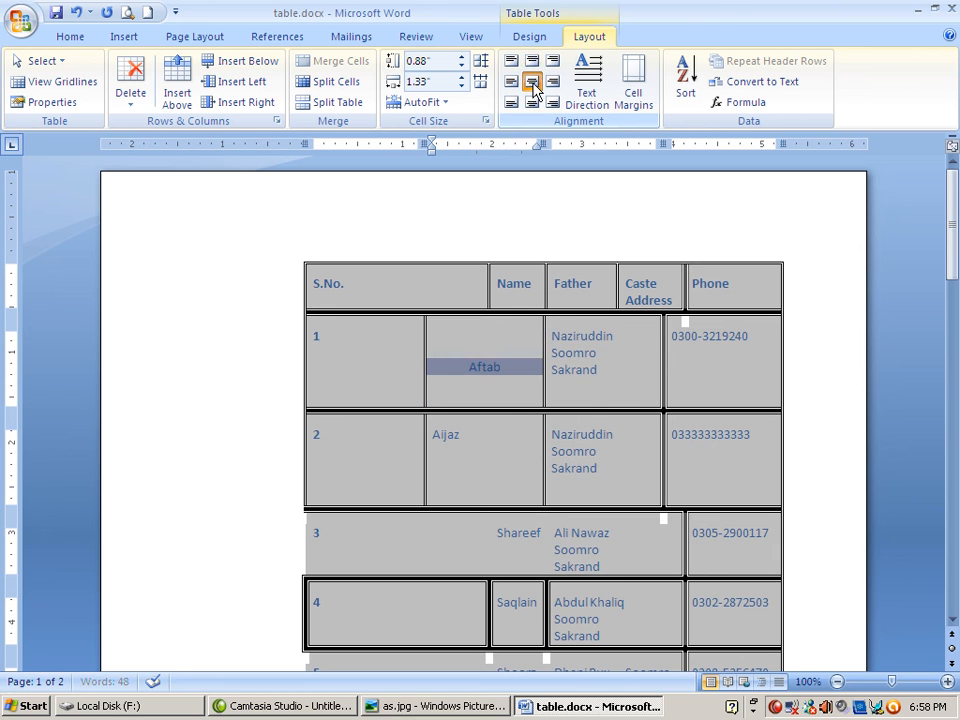
left_click(553, 103)
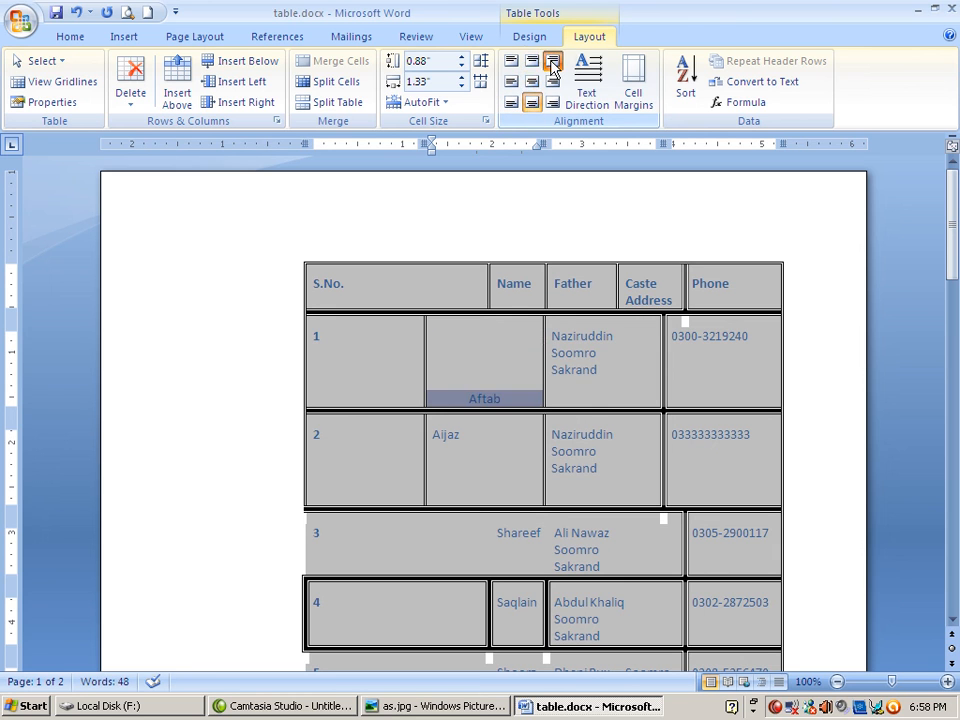
left_click(553, 63)
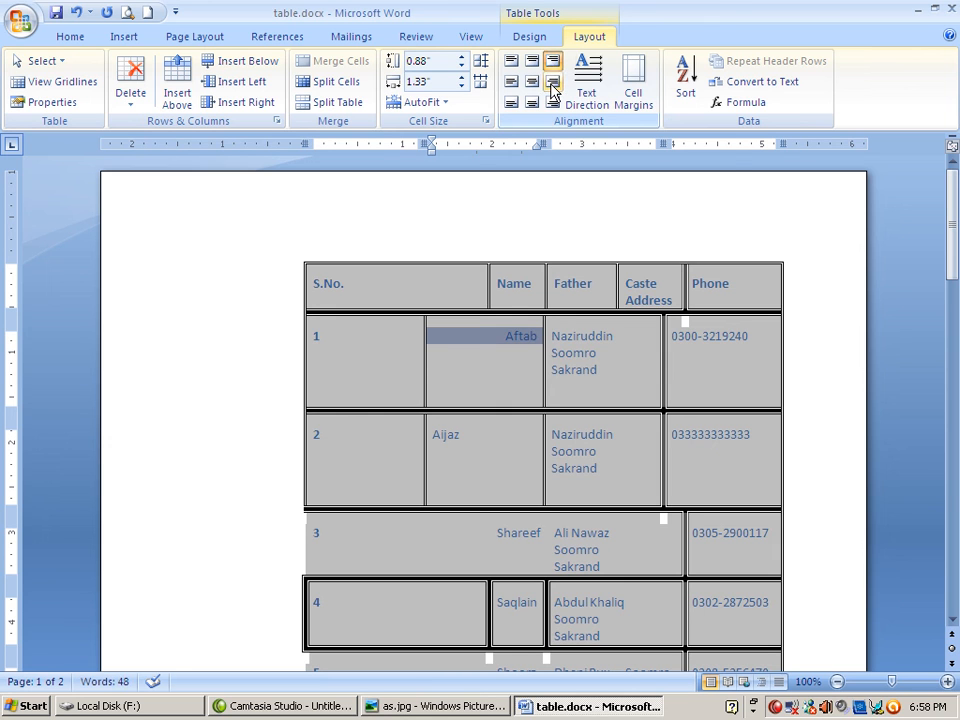
left_click(553, 84)
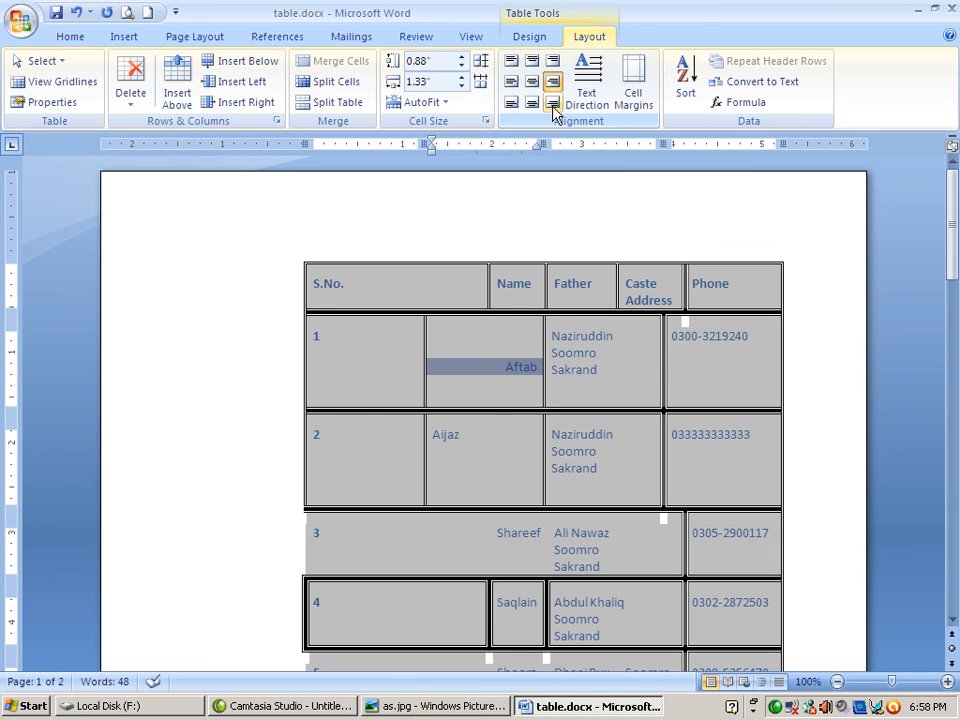
left_click(553, 103)
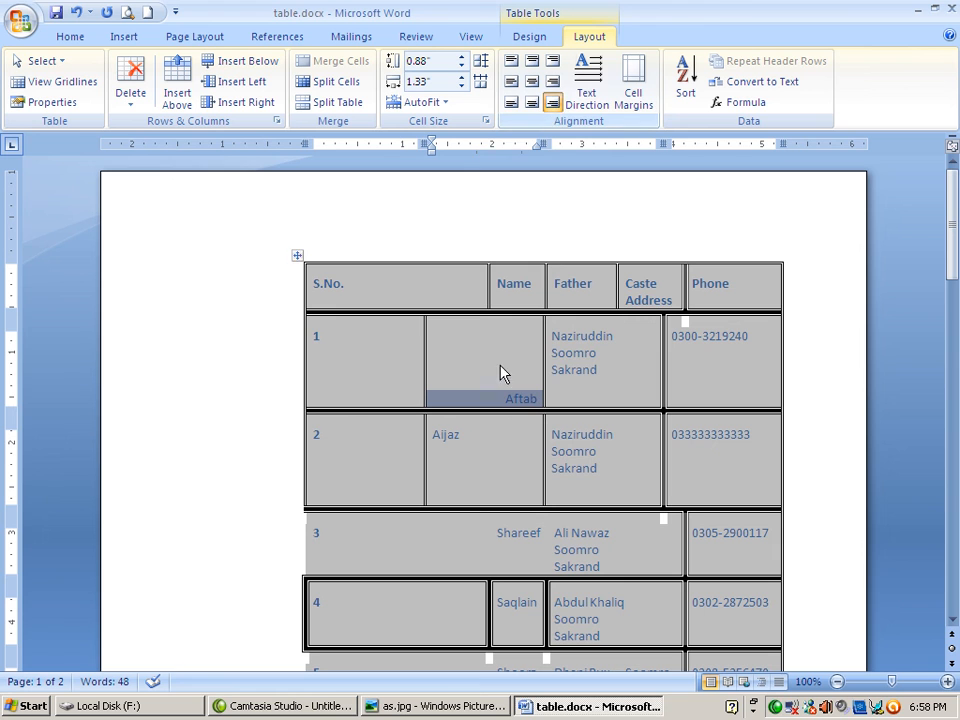
Apply Align Center to the name cell of record 1 and rotate its text to read from bottom to top.
left_click(532, 84)
left_click(495, 393)
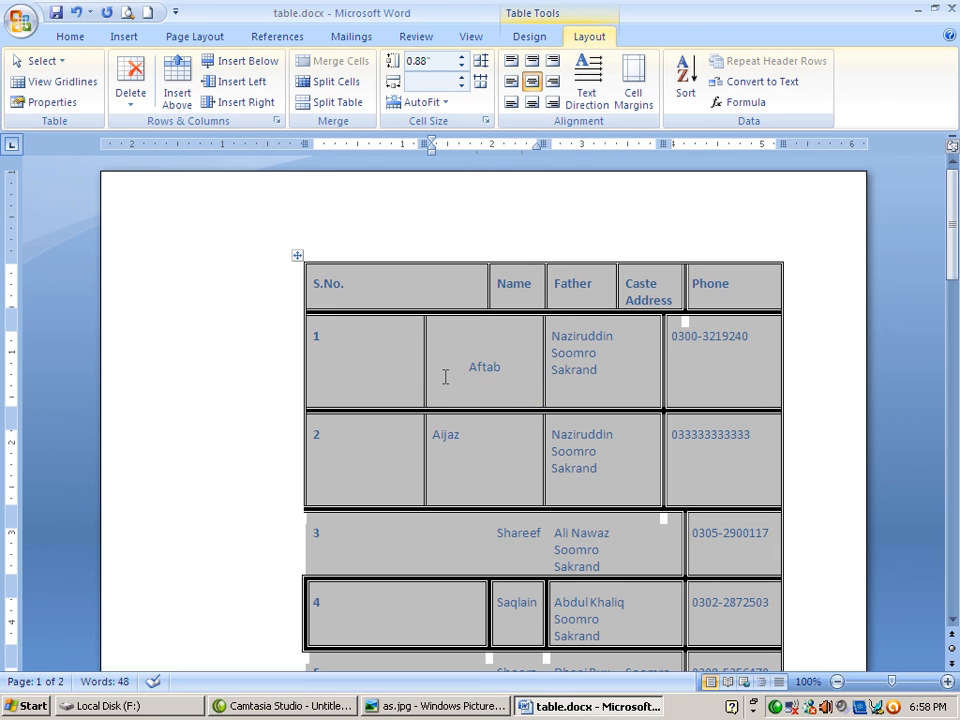
left_click(588, 82)
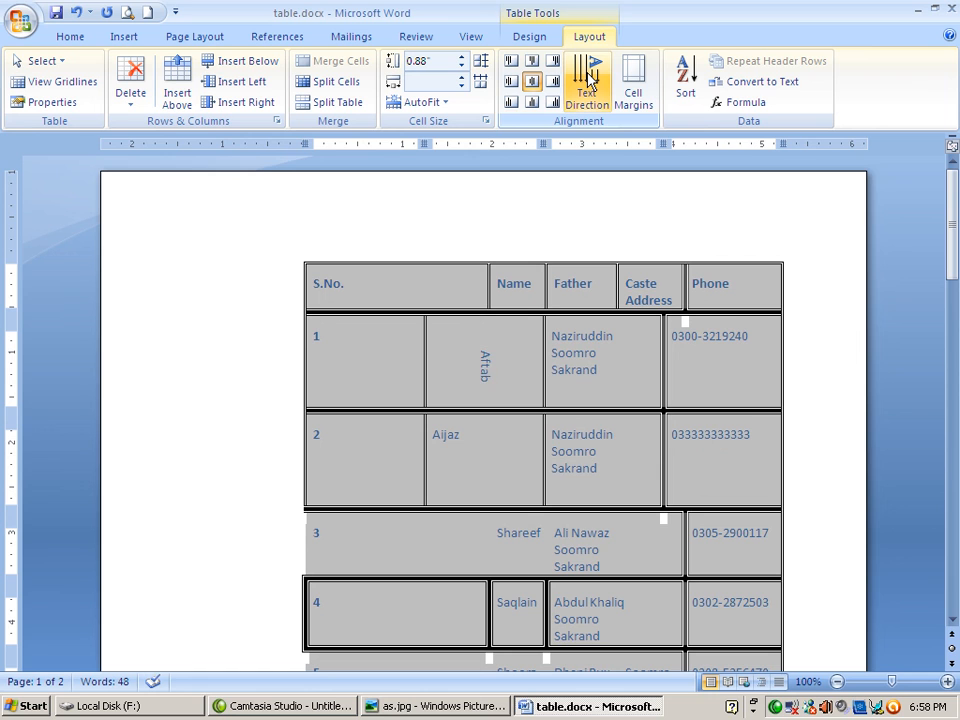
left_click(588, 82)
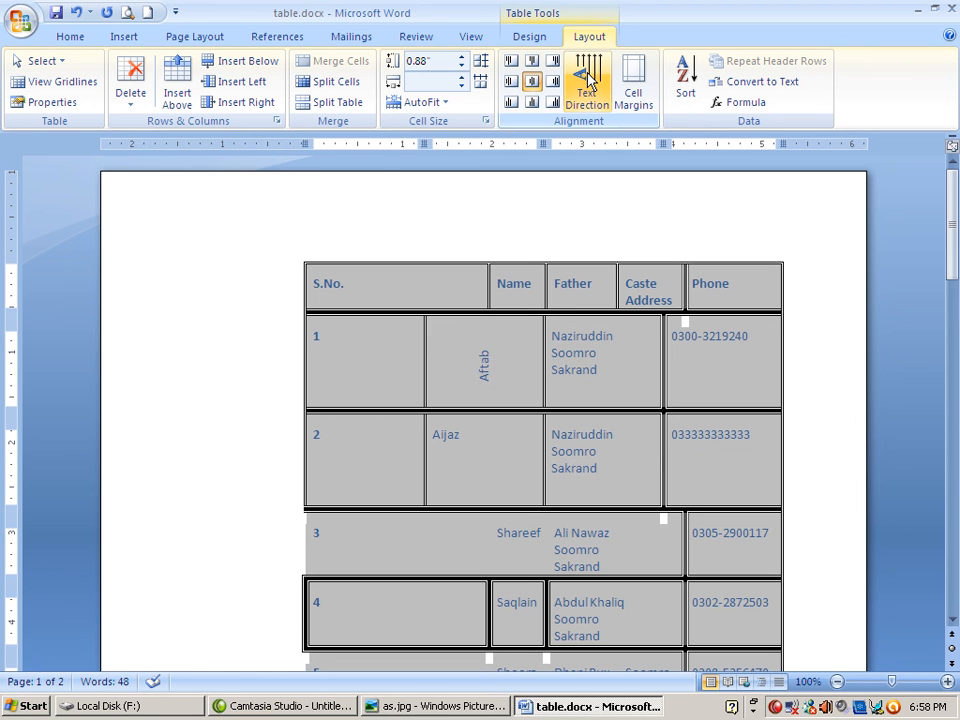
Set the table's default left cell margin to 0.16".
left_click(634, 75)
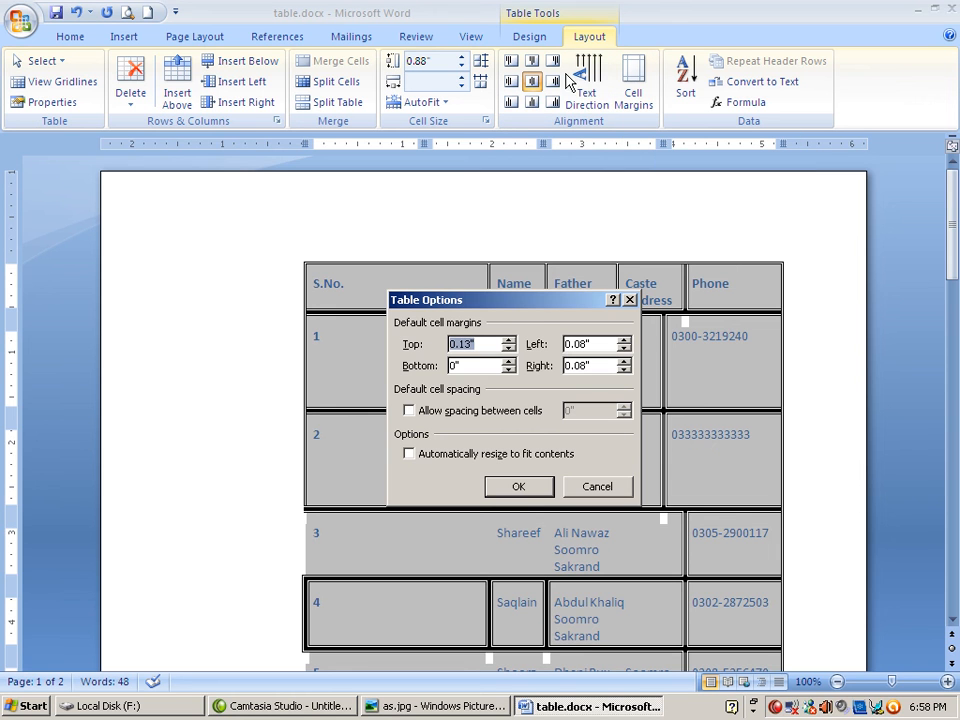
left_click_drag(537, 307, 586, 447)
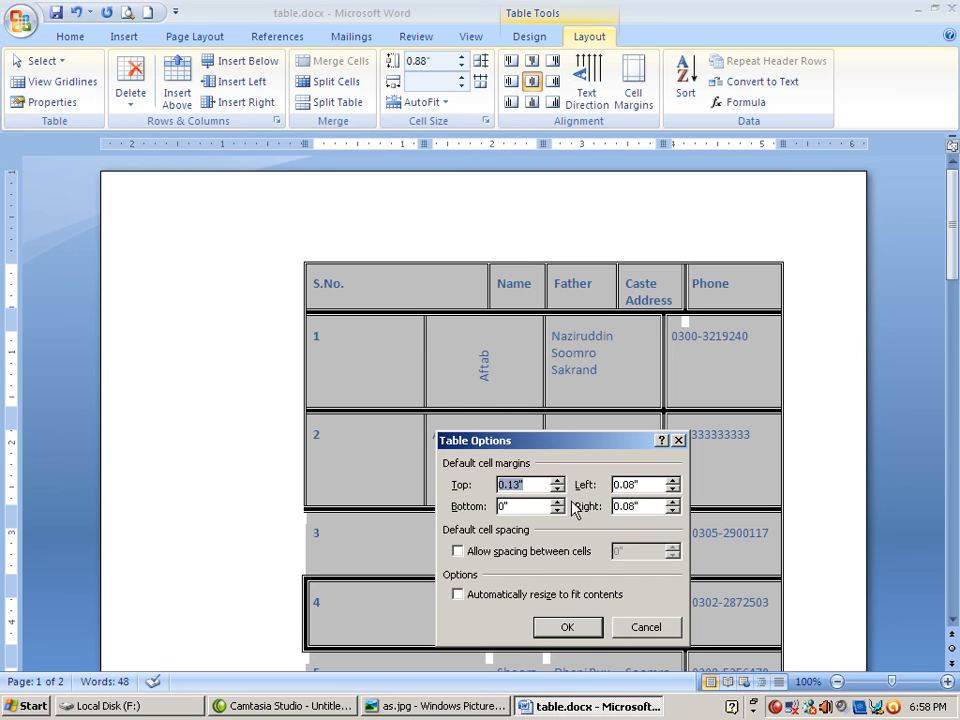
left_click(674, 481)
left_click(674, 481)
left_click(674, 481)
left_click(674, 481)
left_click(674, 481)
left_click(567, 628)
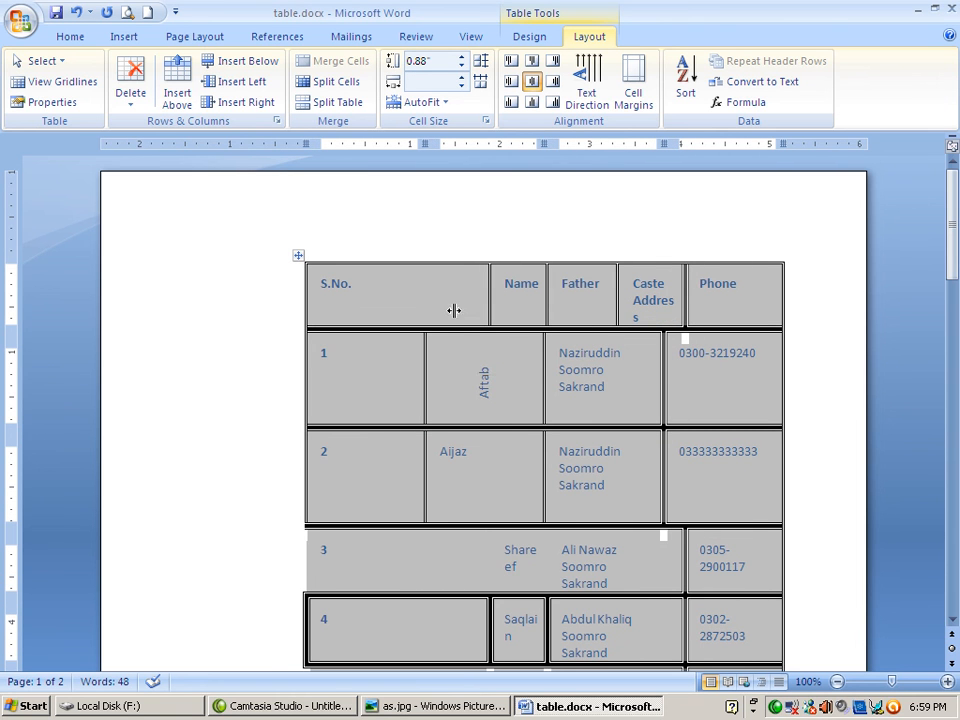
Increase the table's default top cell margin slightly.
left_click(633, 80)
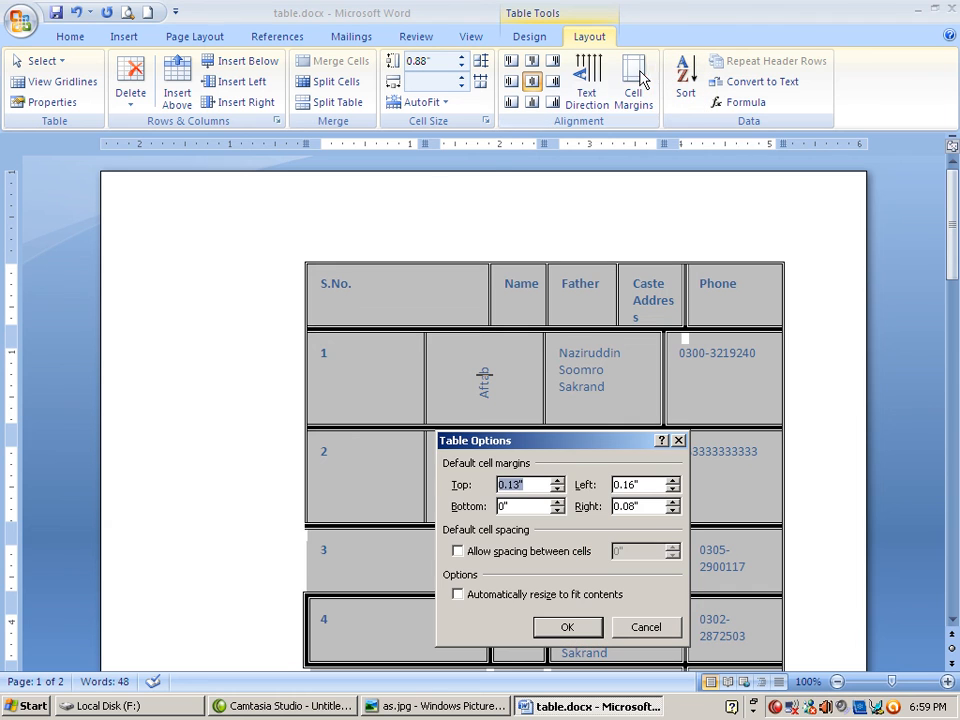
left_click(559, 482)
left_click(559, 482)
left_click(566, 627)
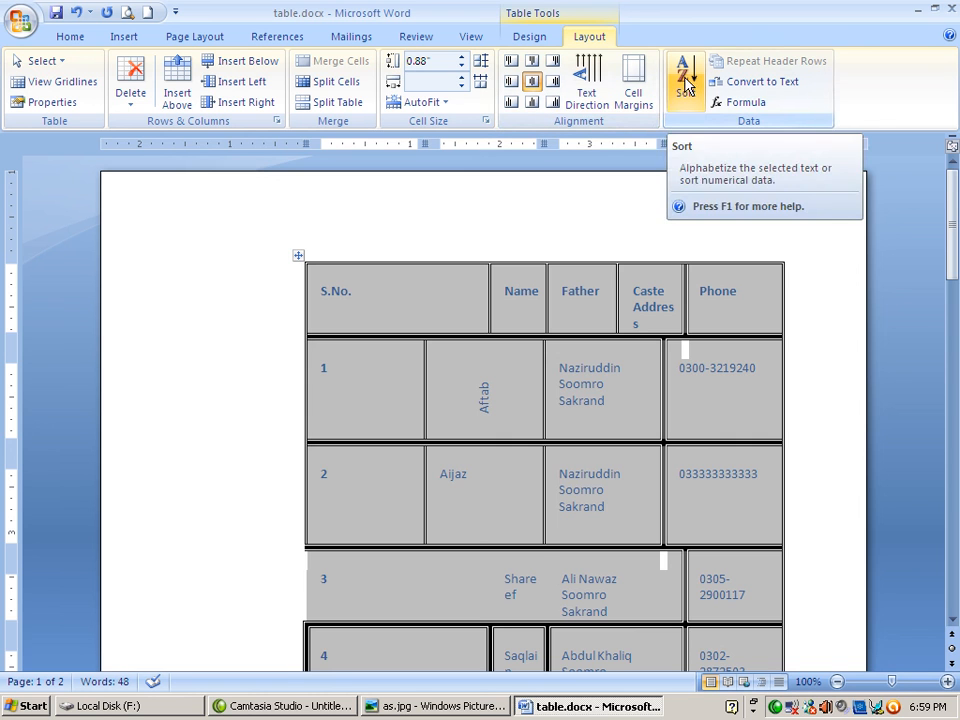
Try sorting records 1 to 4 by Column 3 as text in ascending order, and undo the sort.
scroll(565, 397, "down", 1)
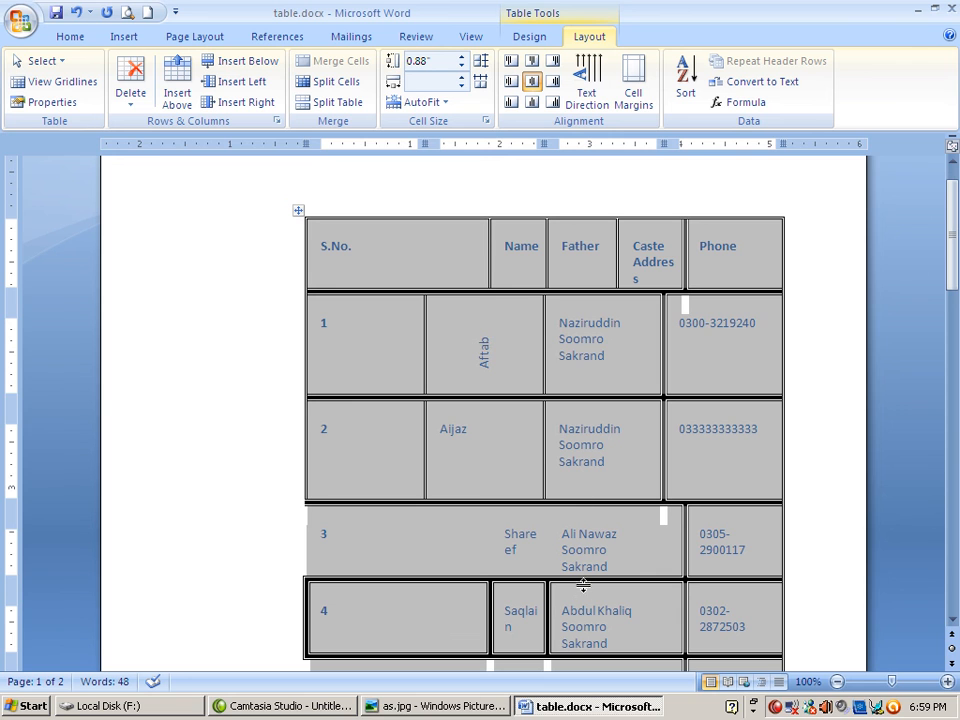
left_click_drag(581, 322, 588, 613)
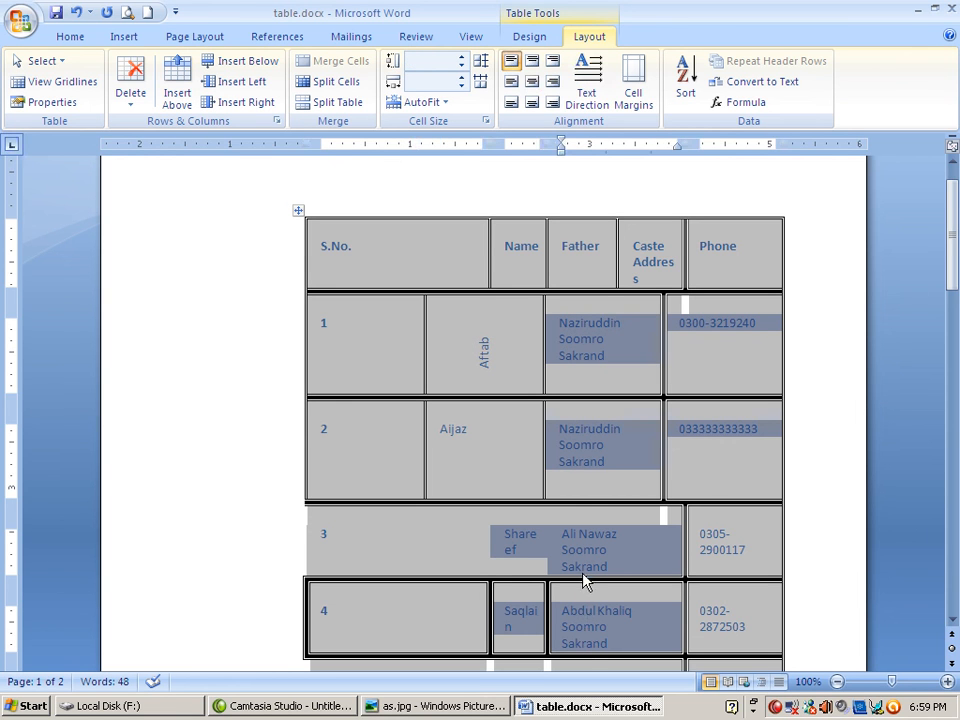
scroll(586, 580, "down", 2)
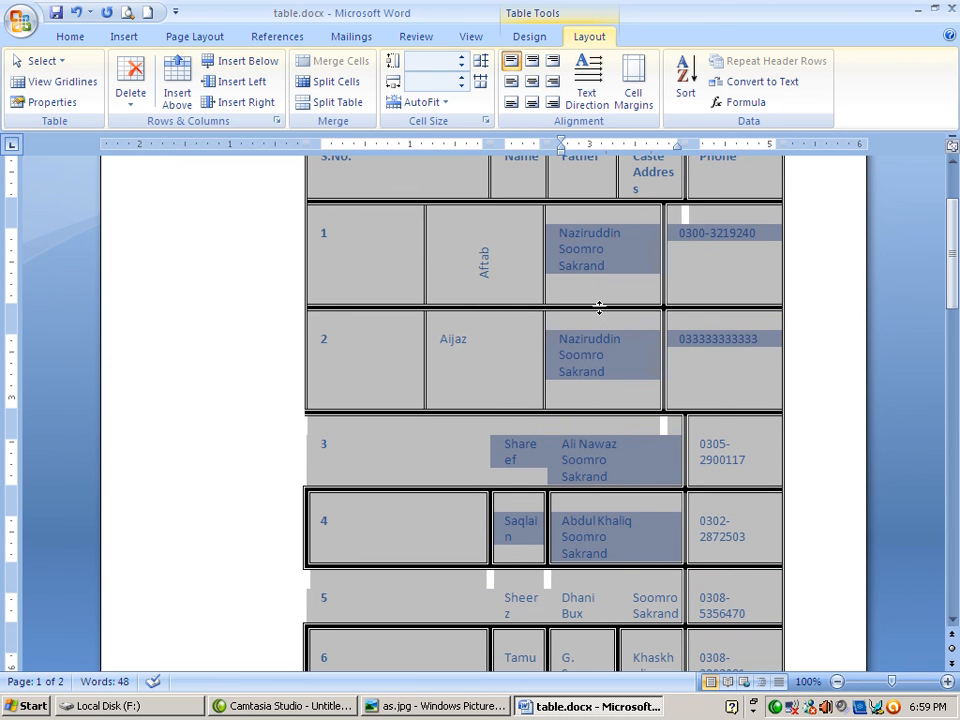
left_click(686, 95)
left_click_drag(661, 168, 433, 221)
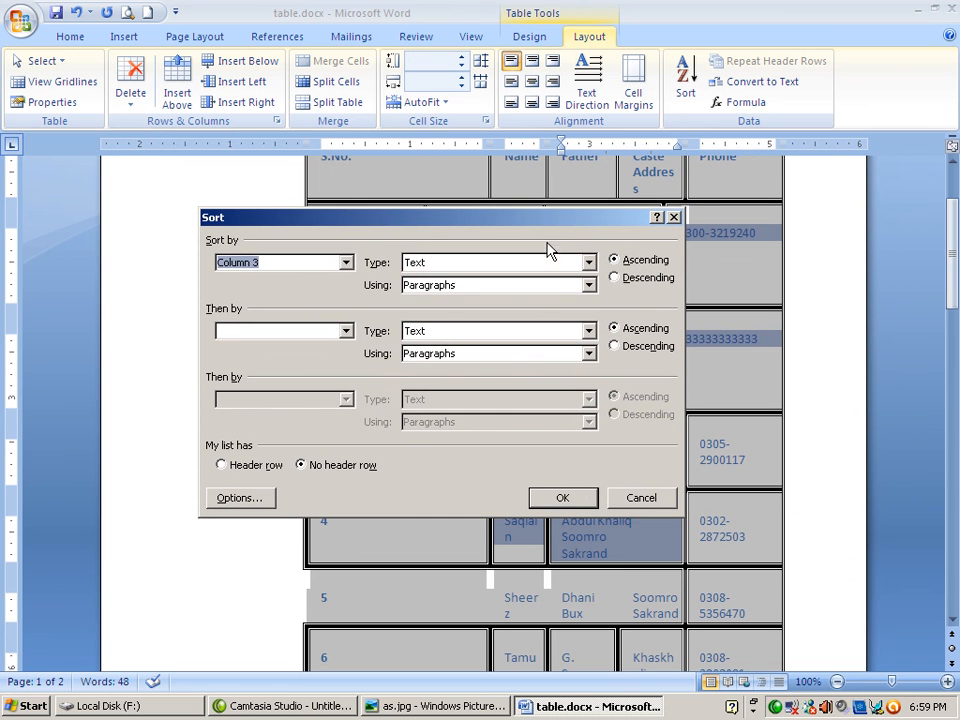
left_click(632, 264)
left_click(566, 497)
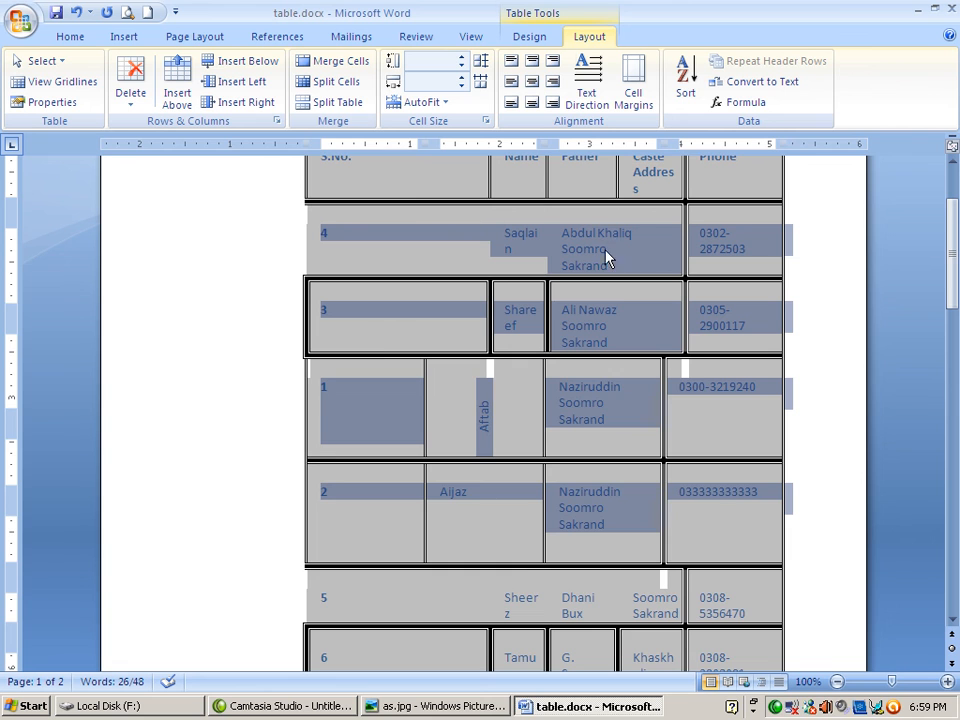
scroll(607, 264, "up", 2)
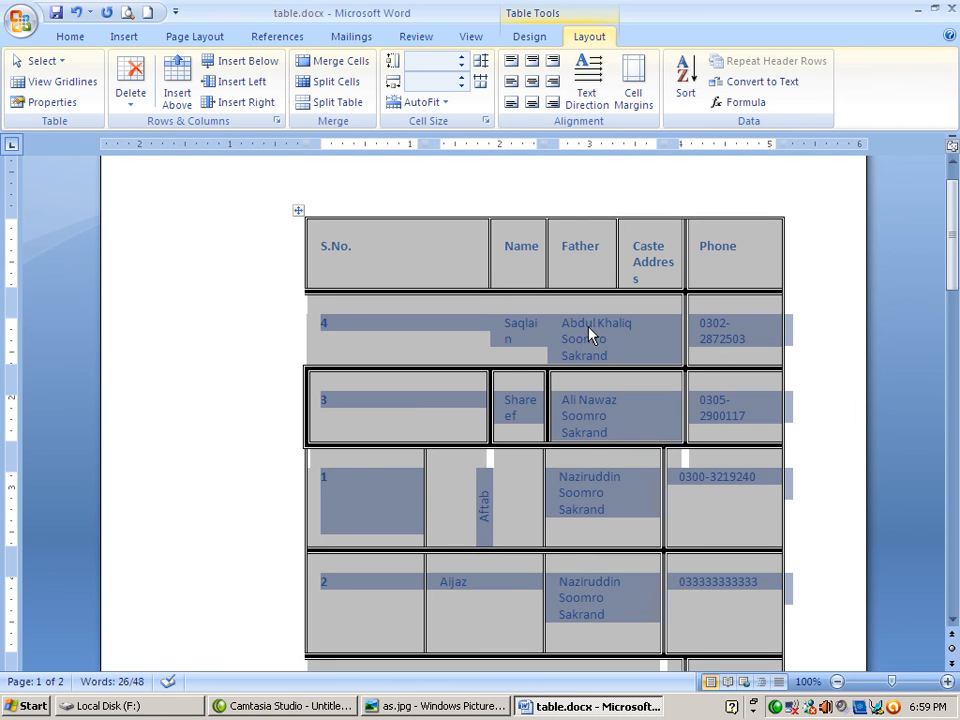
key("ctrl+z")
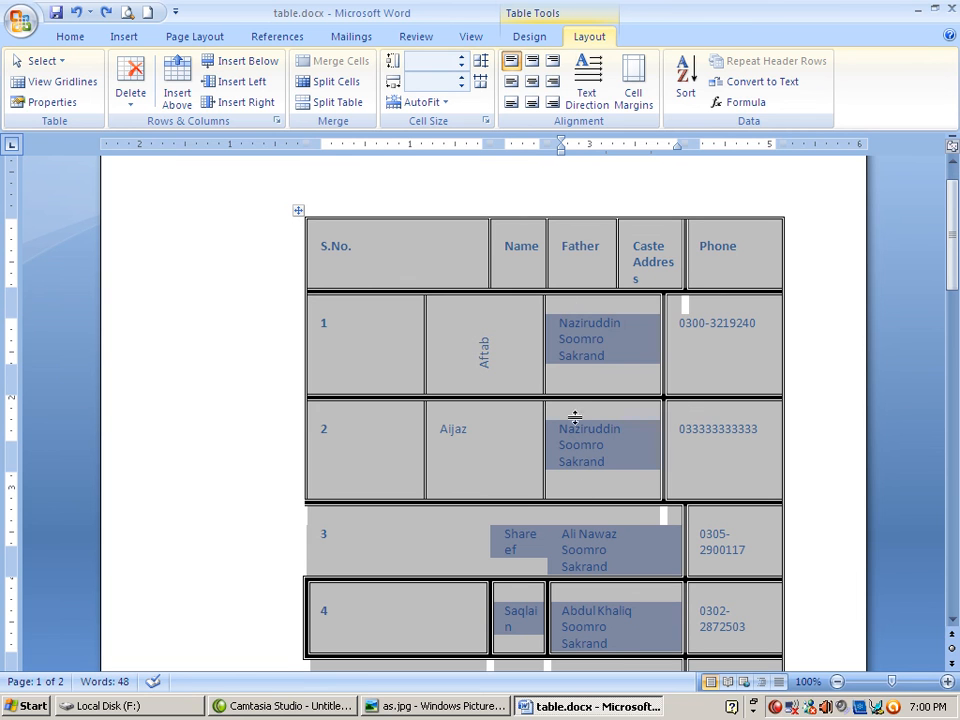
Sort records 1 to 4 again by Column 3 as text in ascending order.
left_click(683, 80)
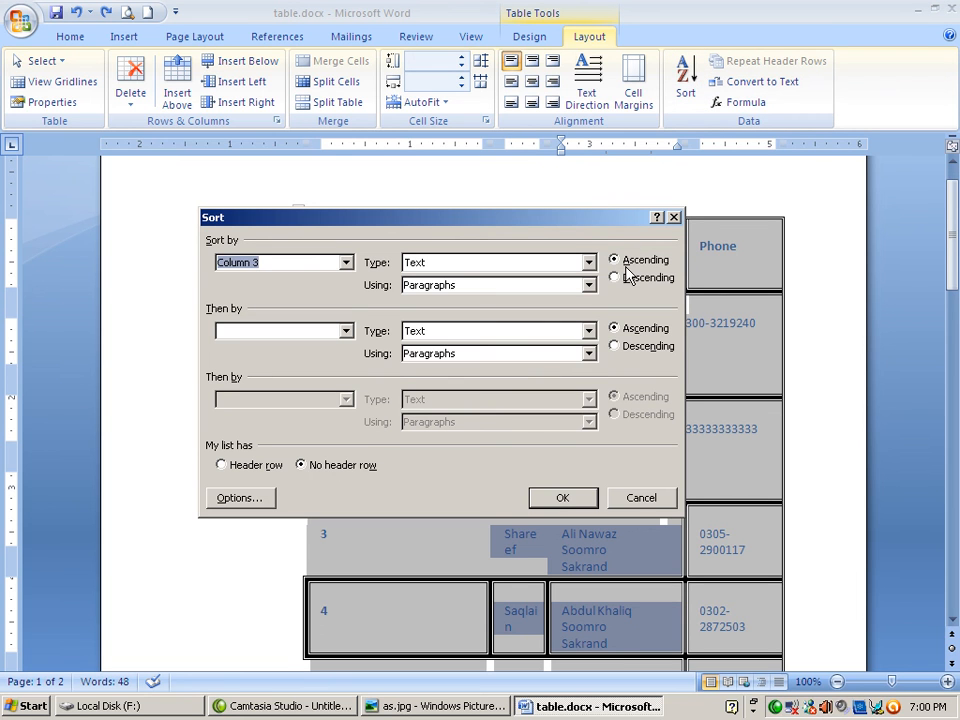
left_click(628, 261)
left_click(563, 505)
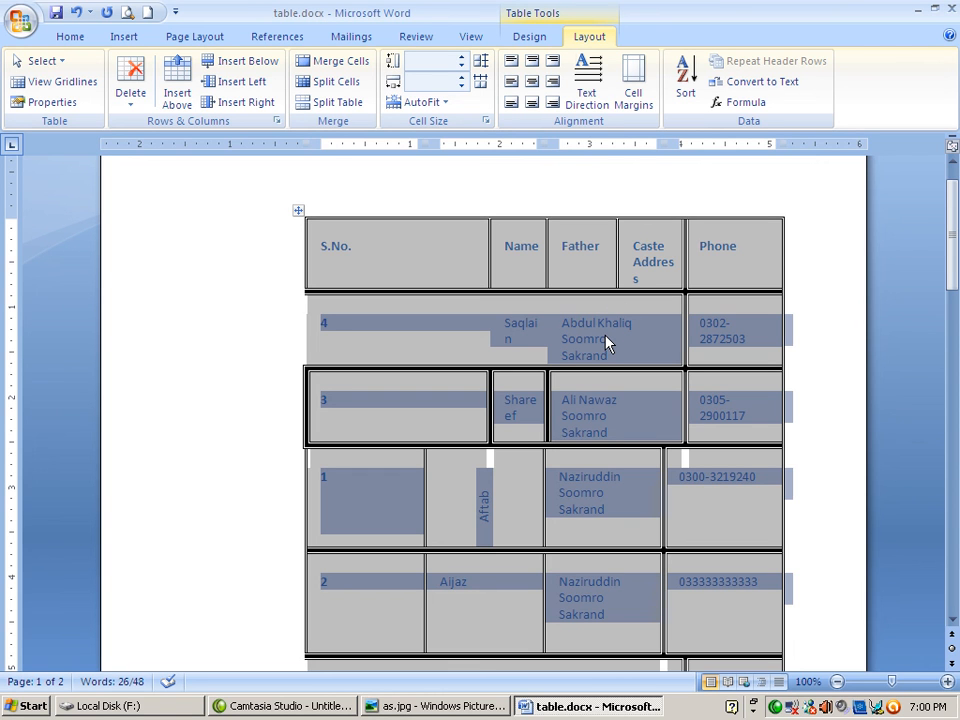
Sort the four selected records by Column 1 as numbers in descending order.
left_click(683, 80)
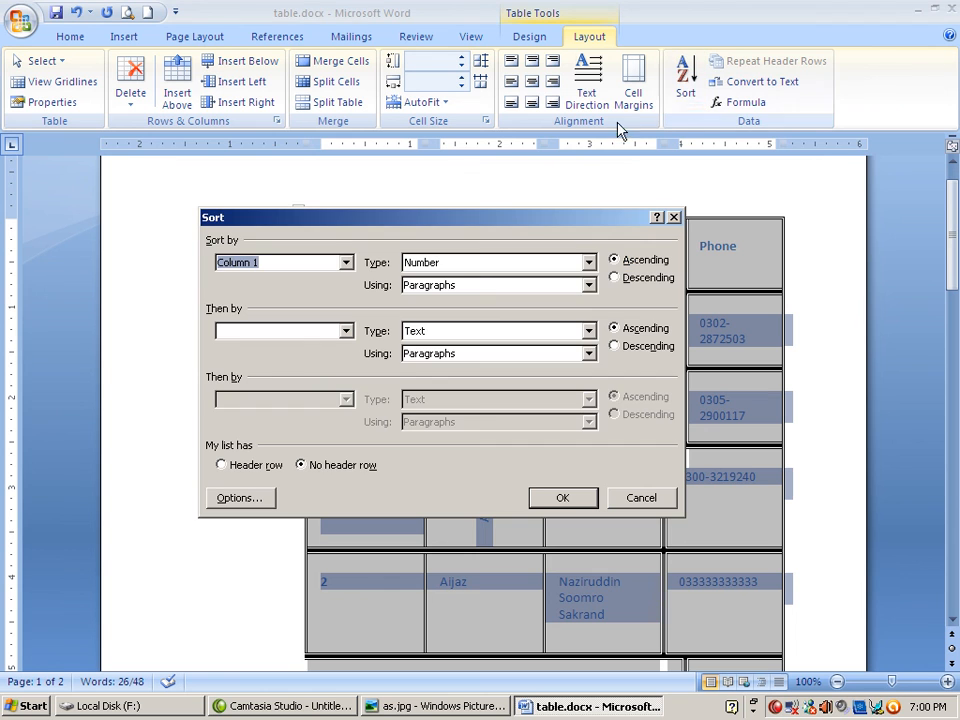
left_click(621, 279)
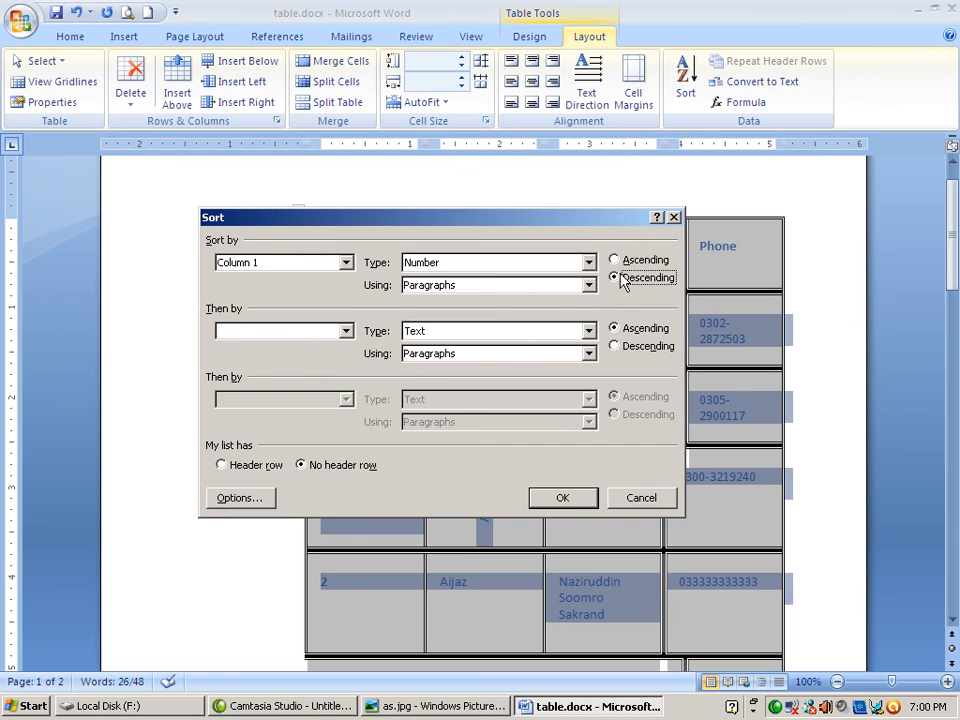
left_click(563, 498)
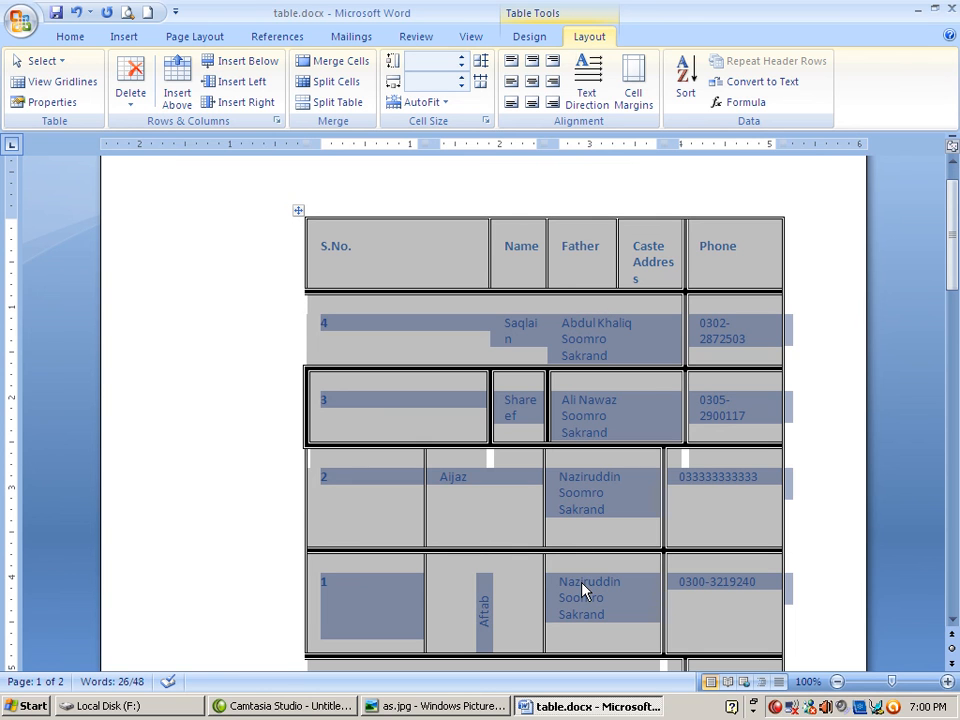
Sort the four selected records by Column 1 as numbers in ascending order.
left_click(685, 80)
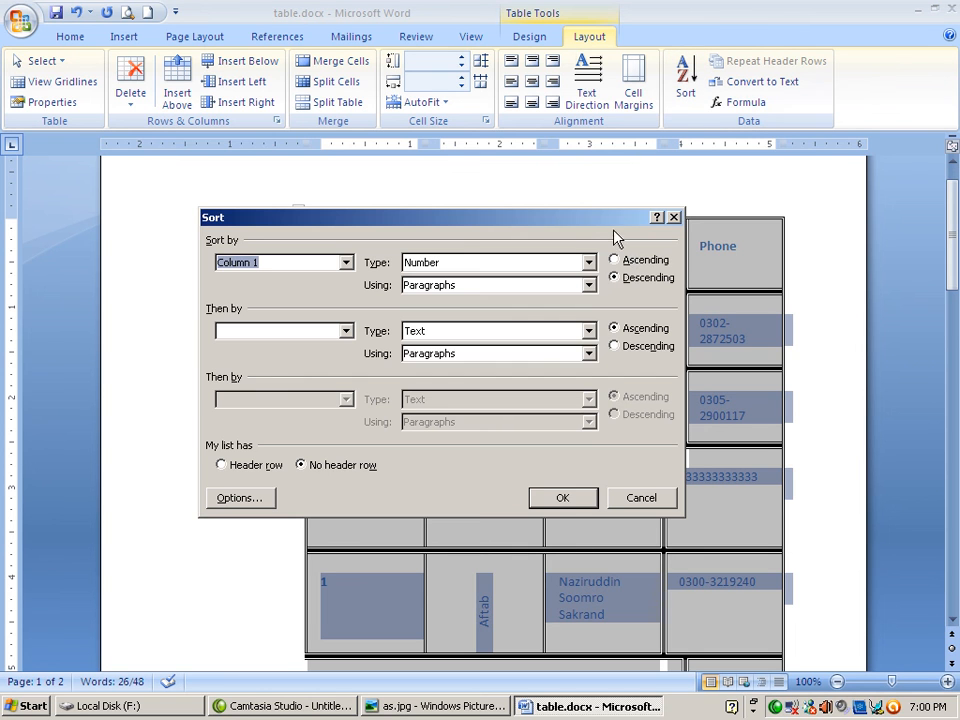
left_click(614, 259)
left_click(562, 498)
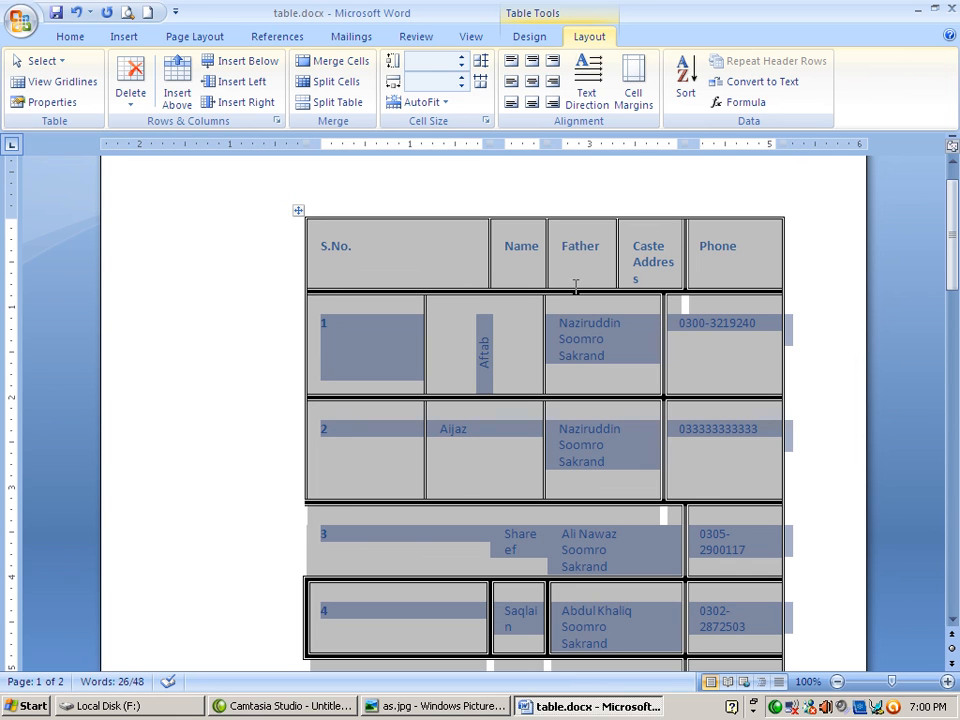
Review the columns offered as a second sort key for the selected records, and leave without sorting.
left_click(685, 84)
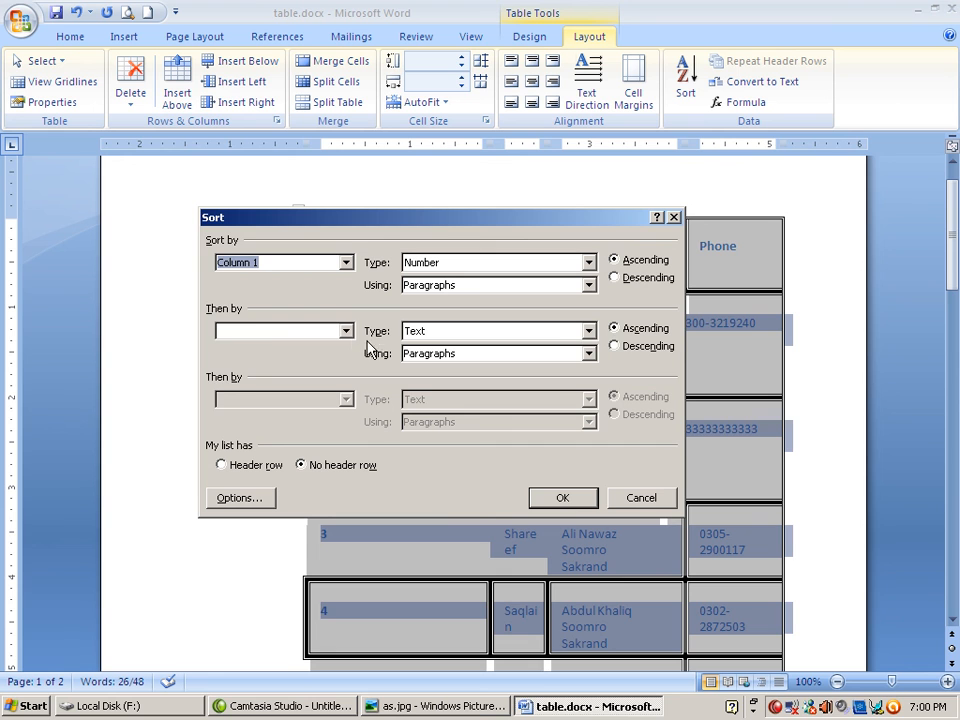
left_click(346, 334)
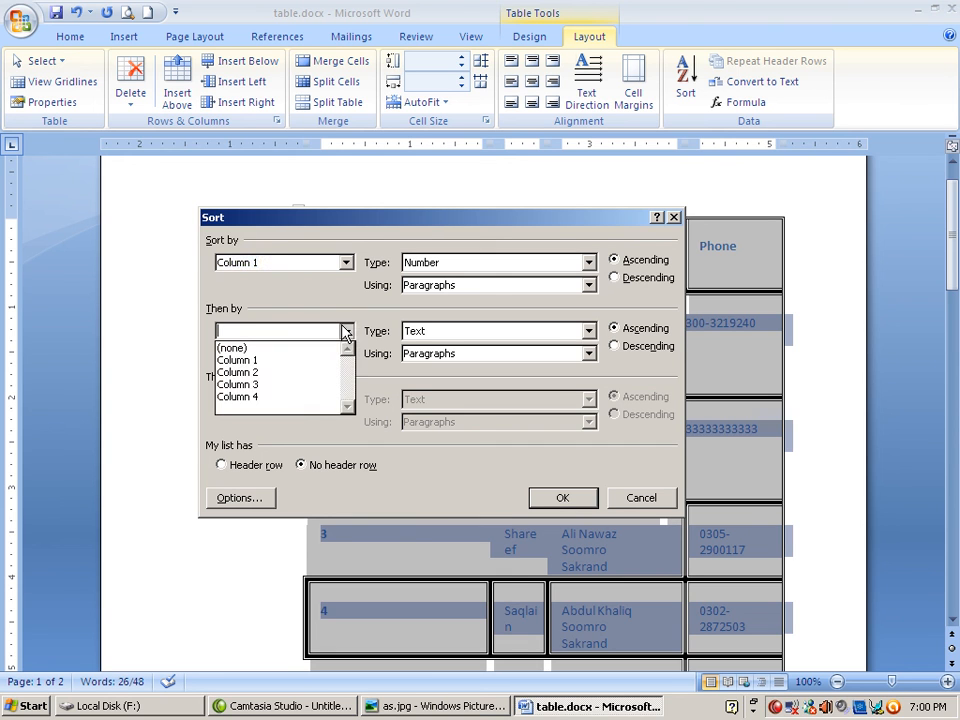
left_click(266, 334)
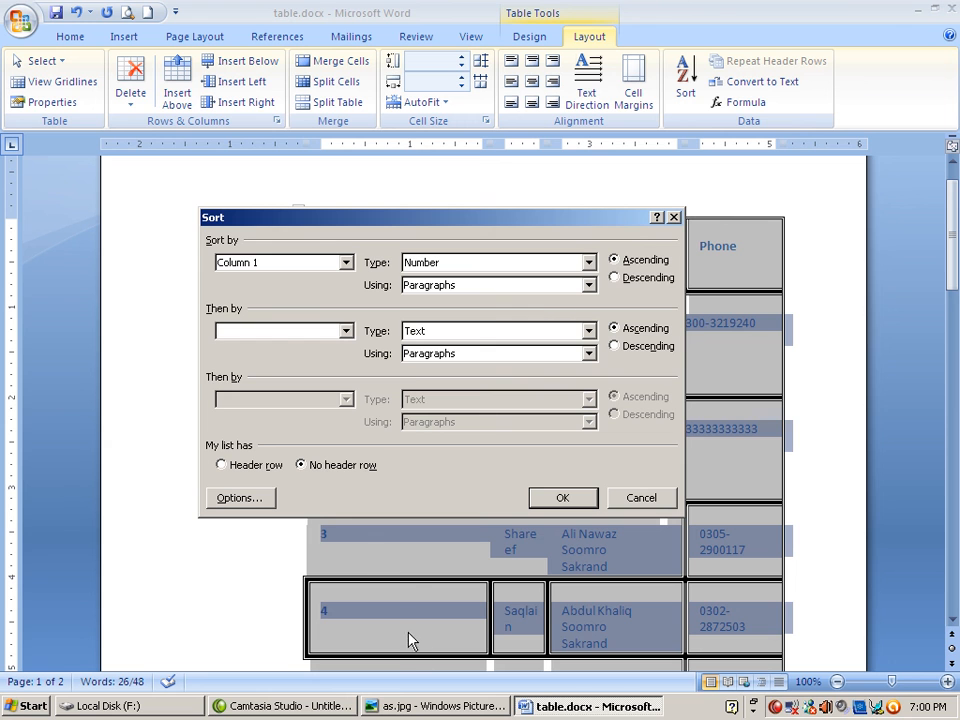
left_click(640, 500)
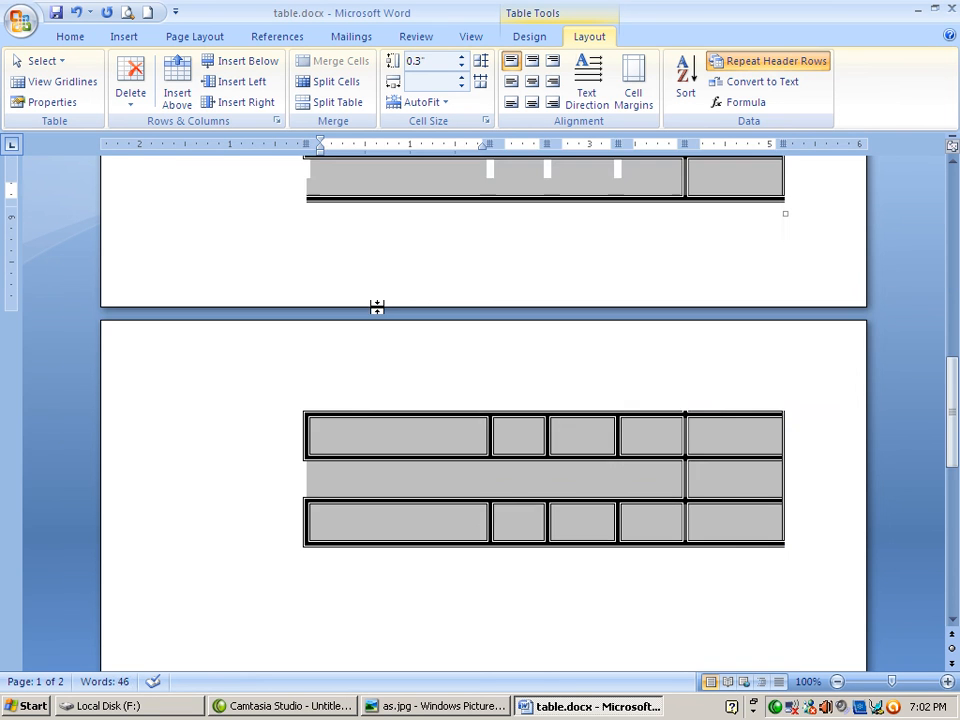
scroll(377, 308, "up", 15)
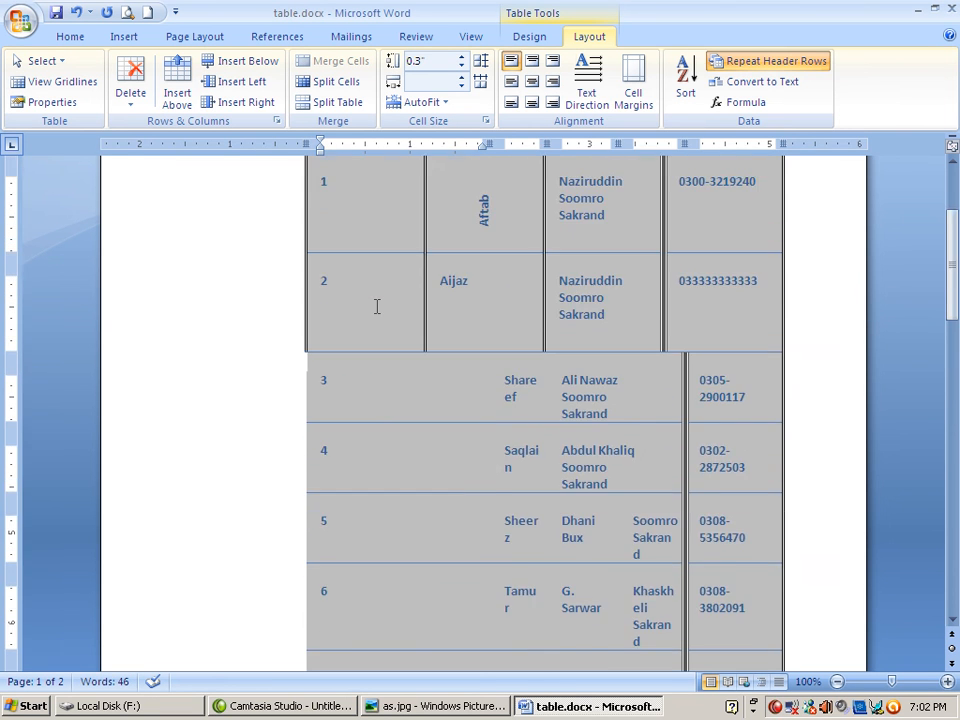
right_click(776, 708)
left_click(716, 615)
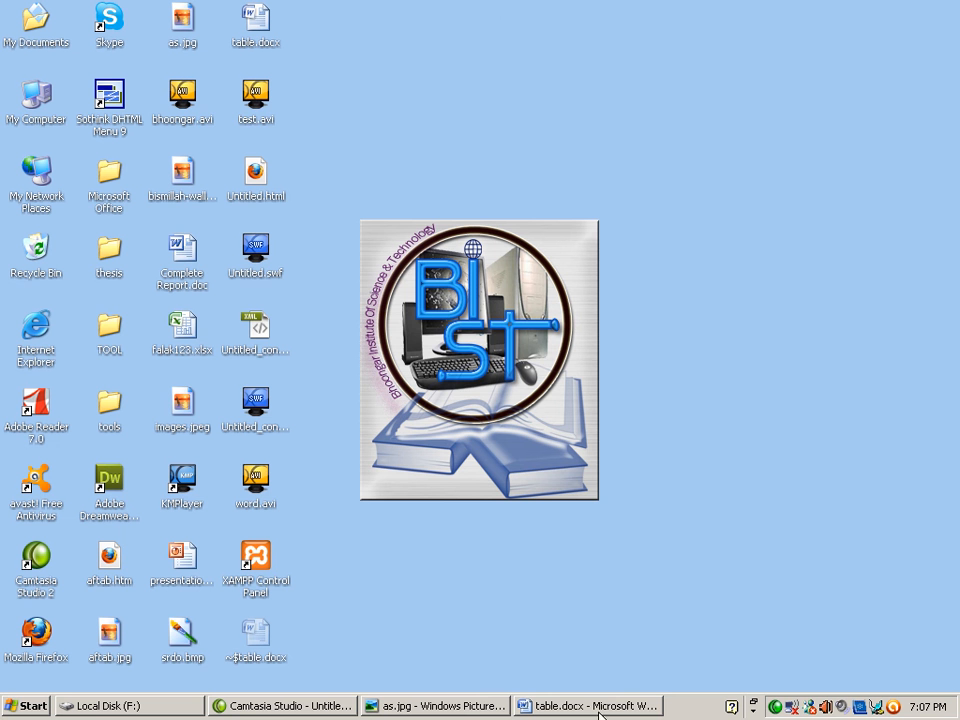
Switch to table.docx in Word and check the header cells and whether the headers appear on the second page.
left_click(598, 707)
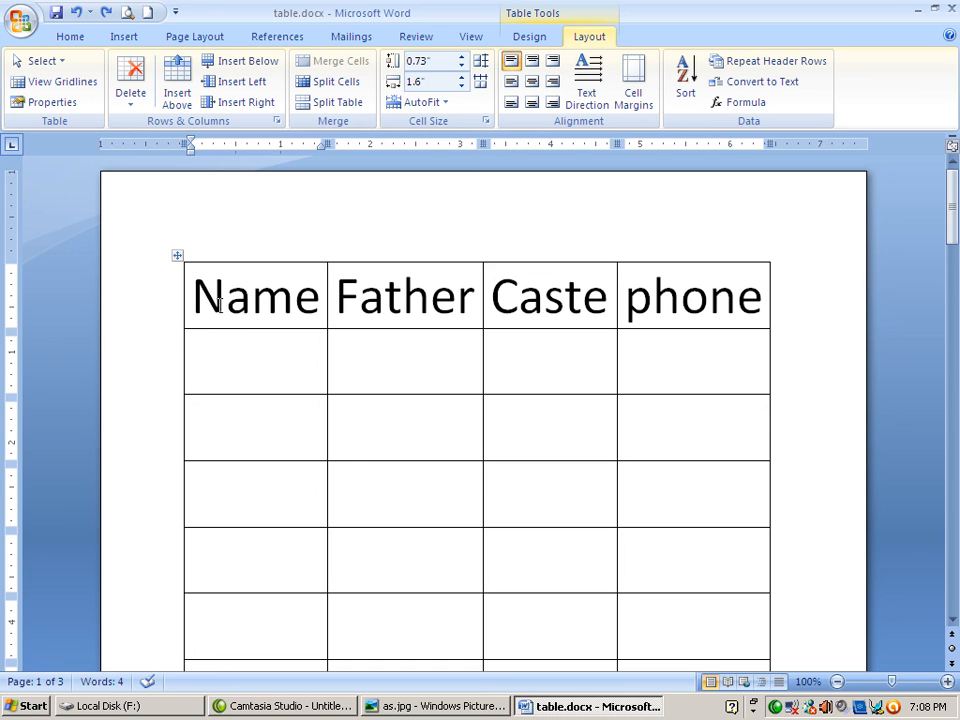
left_click(428, 300)
left_click(561, 296)
left_click(681, 296)
scroll(289, 499, "down", 10)
scroll(289, 498, "down", 4)
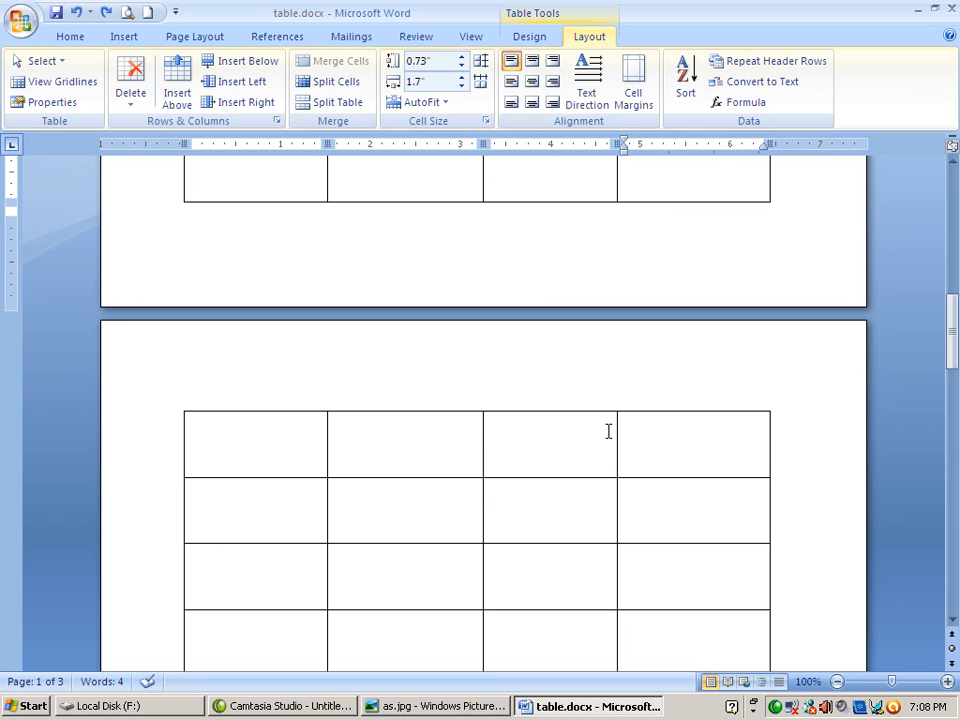
scroll(608, 431, "up", 13)
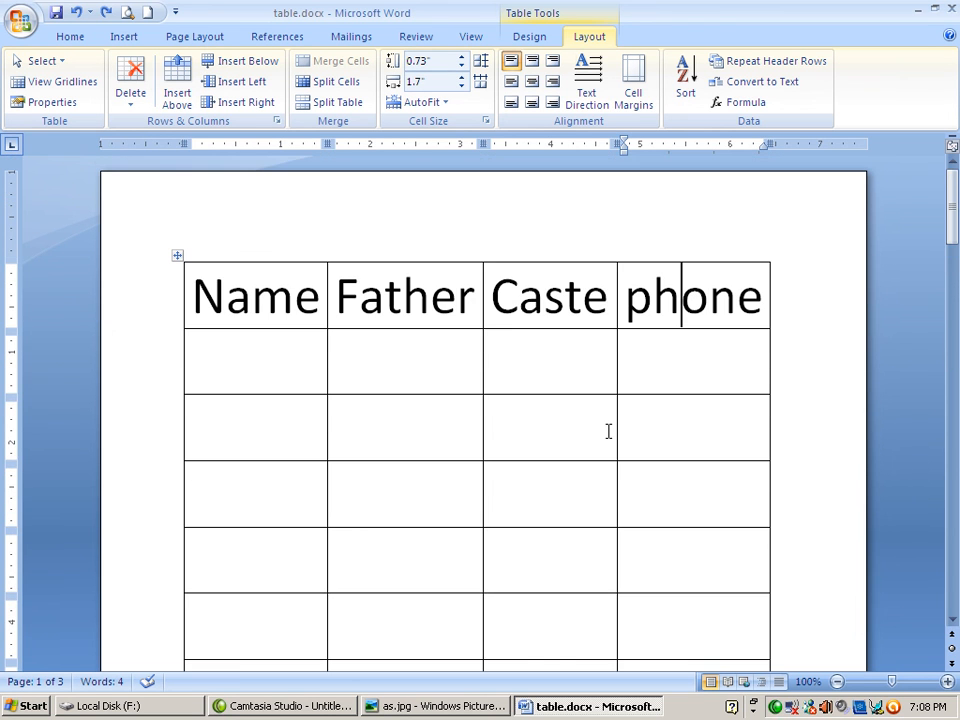
Set the Name, Father, Caste and phone header row to repeat on every page, and check it on the following pages.
left_click(185, 298)
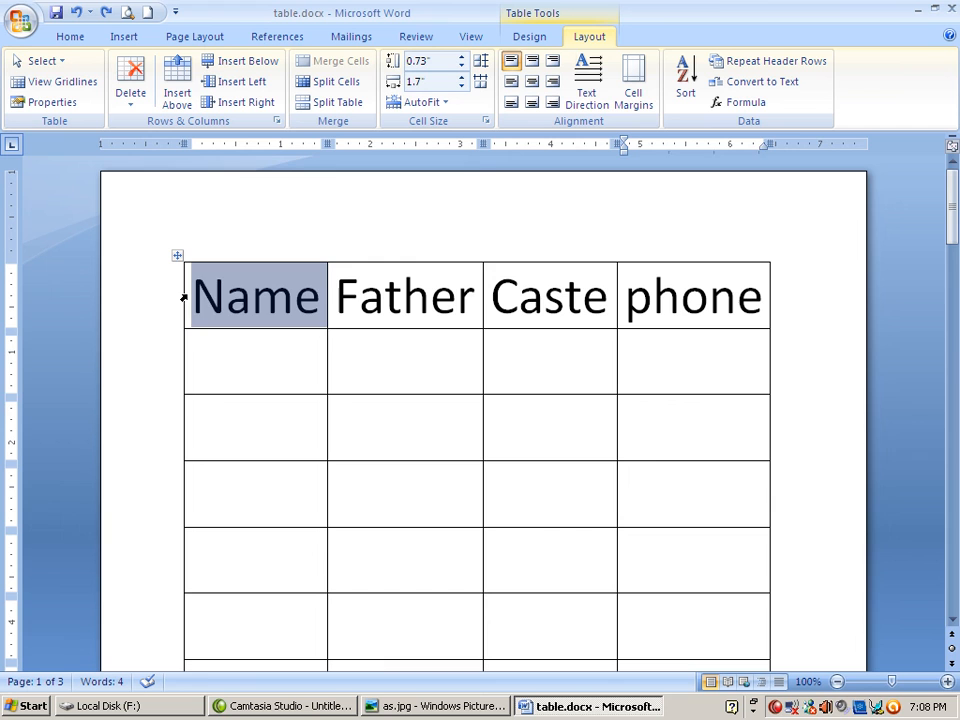
left_click(253, 298)
left_click_drag(193, 293, 640, 290)
left_click(736, 63)
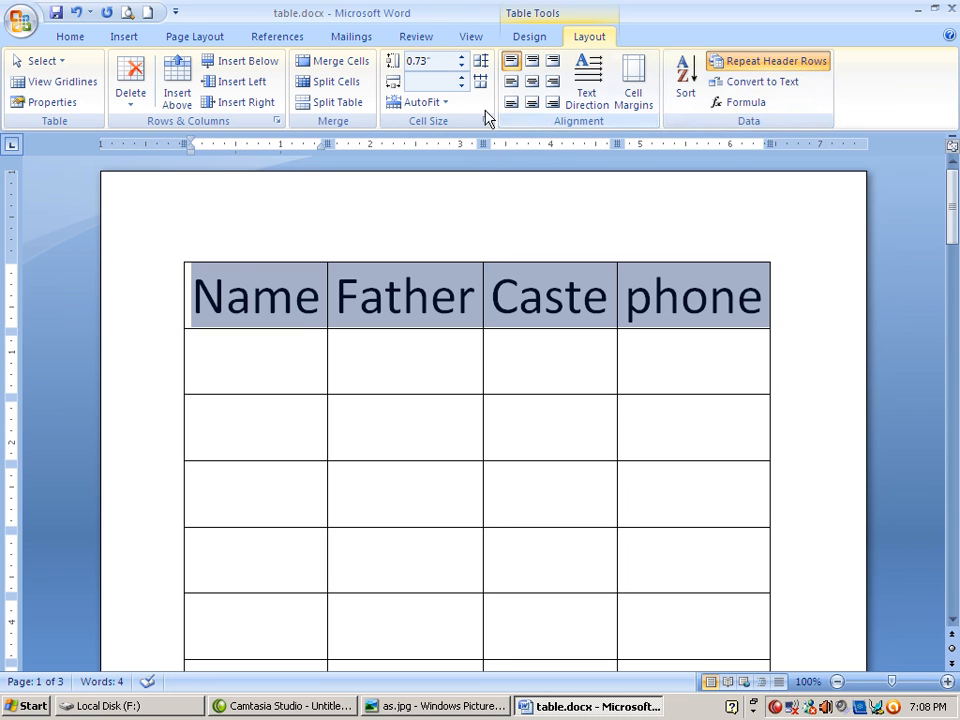
left_click(386, 295)
scroll(392, 371, "down", 10)
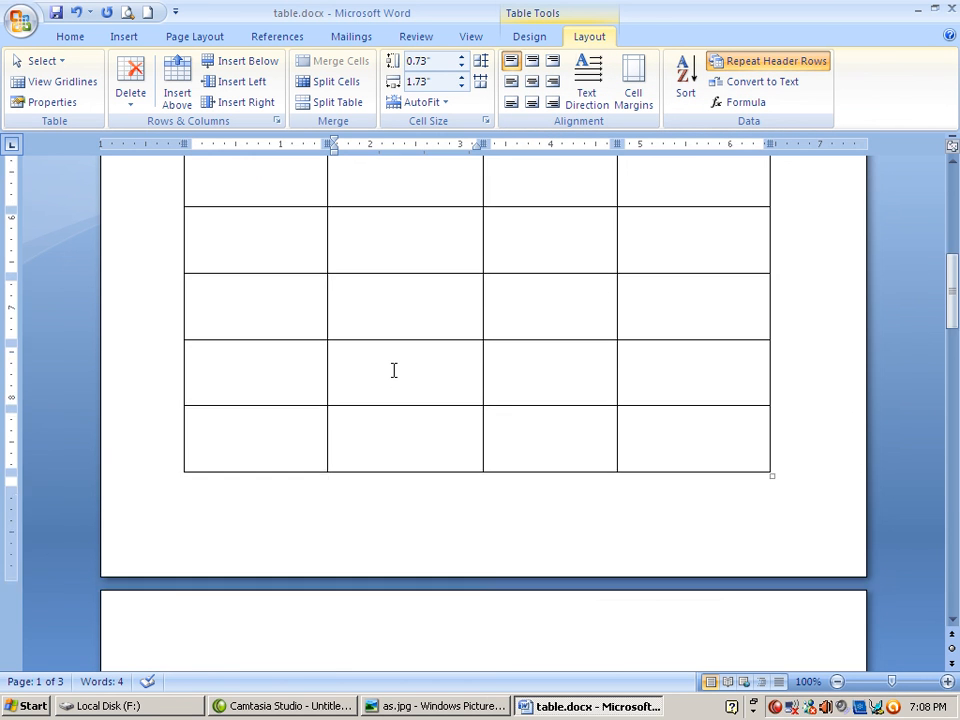
scroll(393, 371, "down", 3)
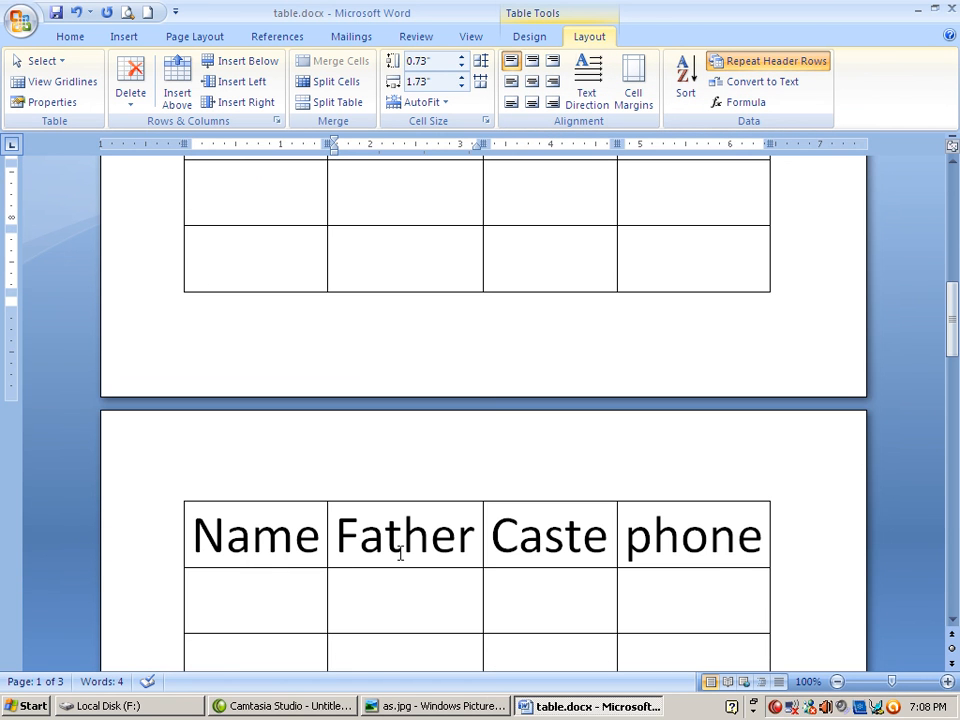
scroll(400, 553, "down", 18)
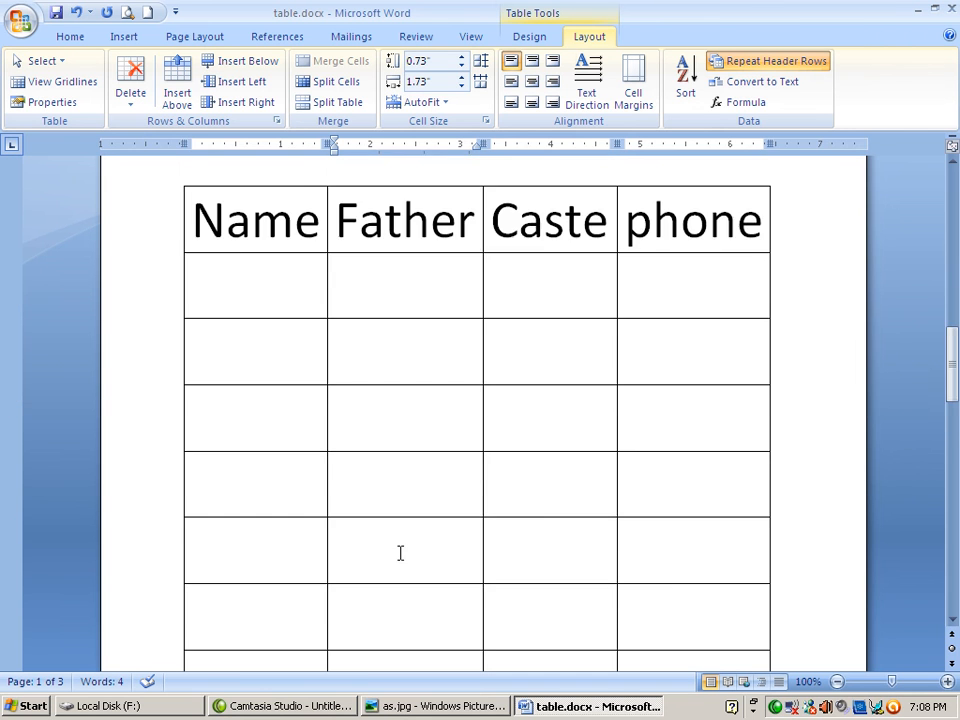
scroll(400, 553, "down", 5)
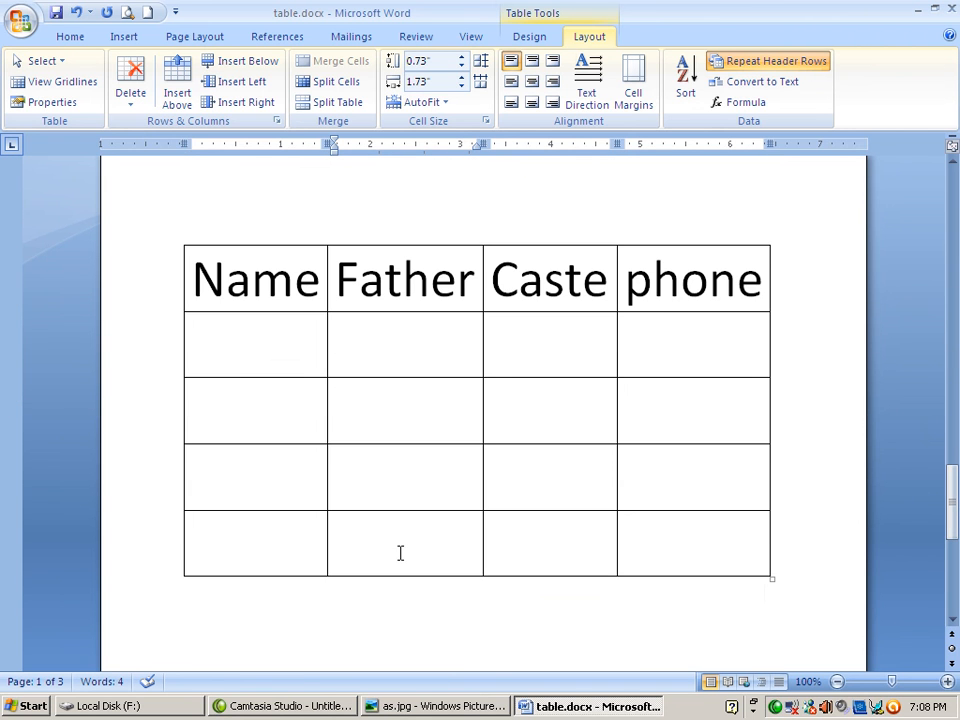
Add empty rows at the end of the table until it continues onto a fourth page.
left_click(258, 540)
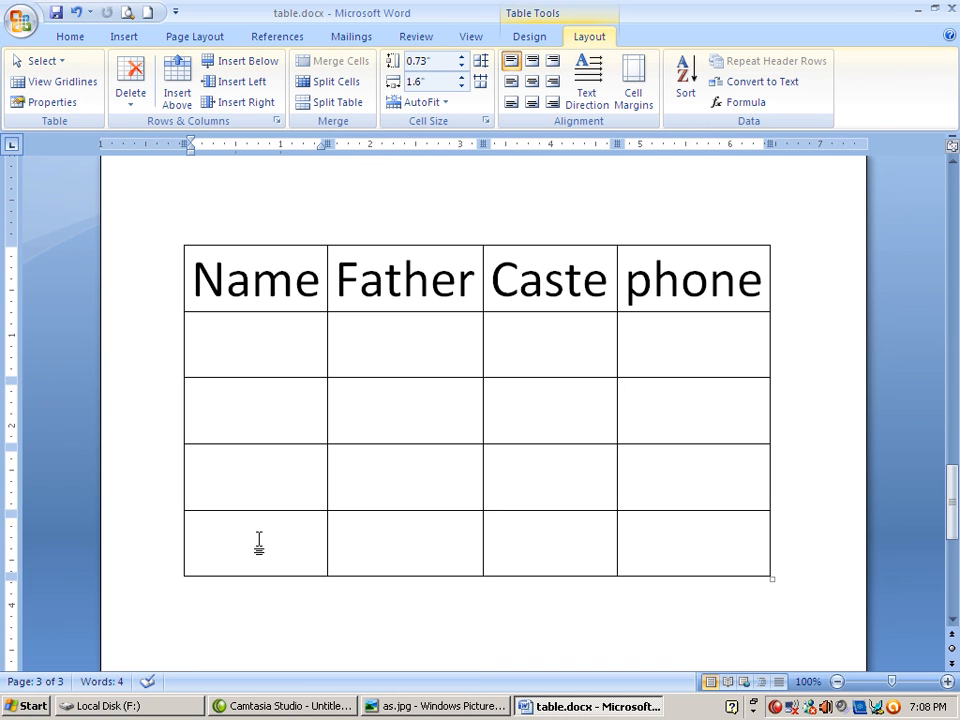
key("Tab")
key("Tab")
key("Tab")
key("Tab")
key("Tab")
key("Tab")
key("Tab")
key("Tab")
key("Tab")
key("Tab")
key("Tab")
key("Tab")
key("Tab")
key("Tab")
key("Tab")
key("Tab")
key("Tab")
key("Tab")
key("Tab")
key("Tab")
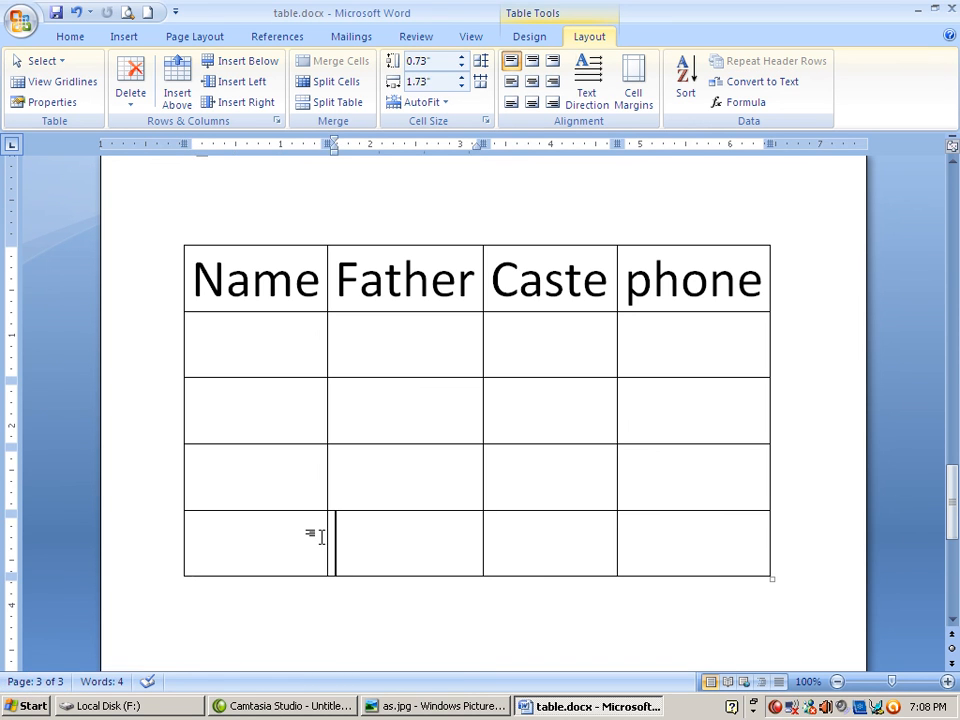
key("Tab")
key("Tab")
key("Tab")
key("Tab")
key("Tab")
key("Tab")
key("Tab")
key("Tab")
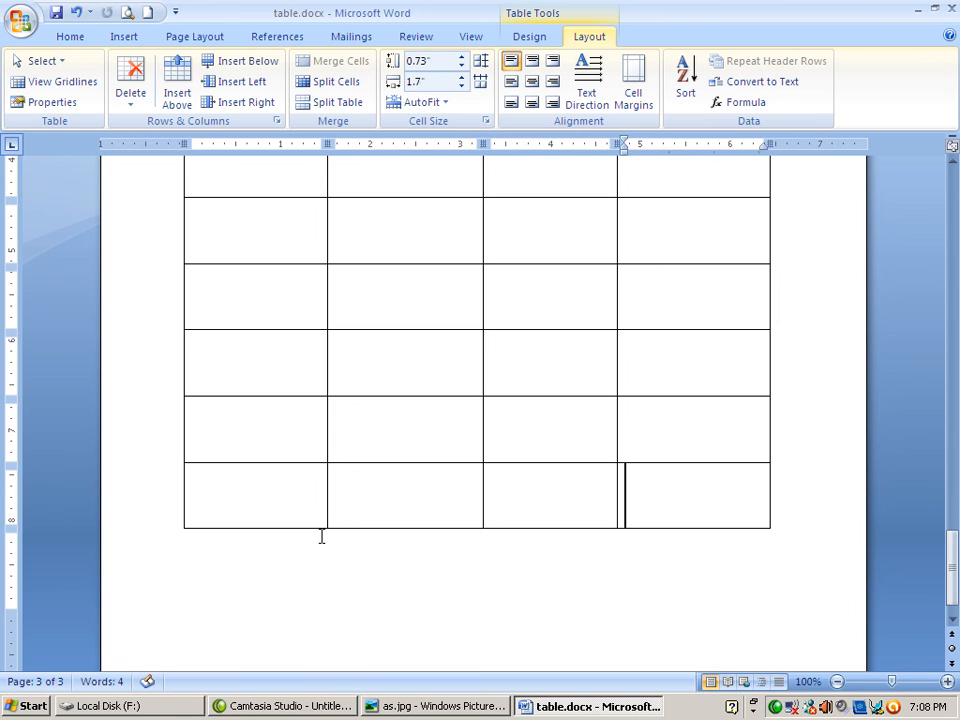
key("Tab")
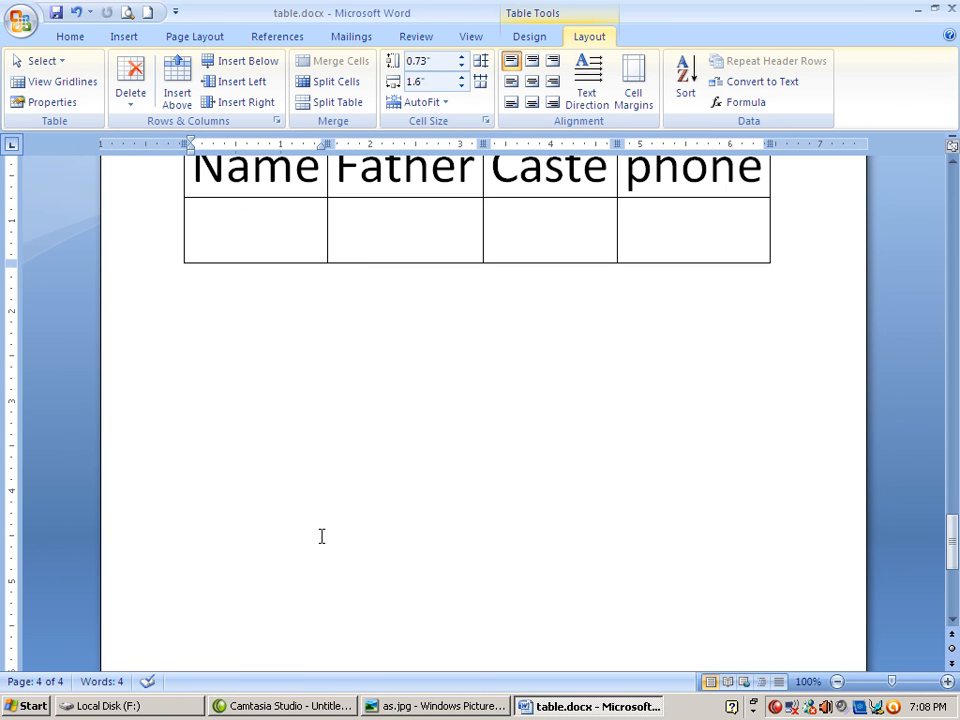
scroll(322, 536, "up", 3)
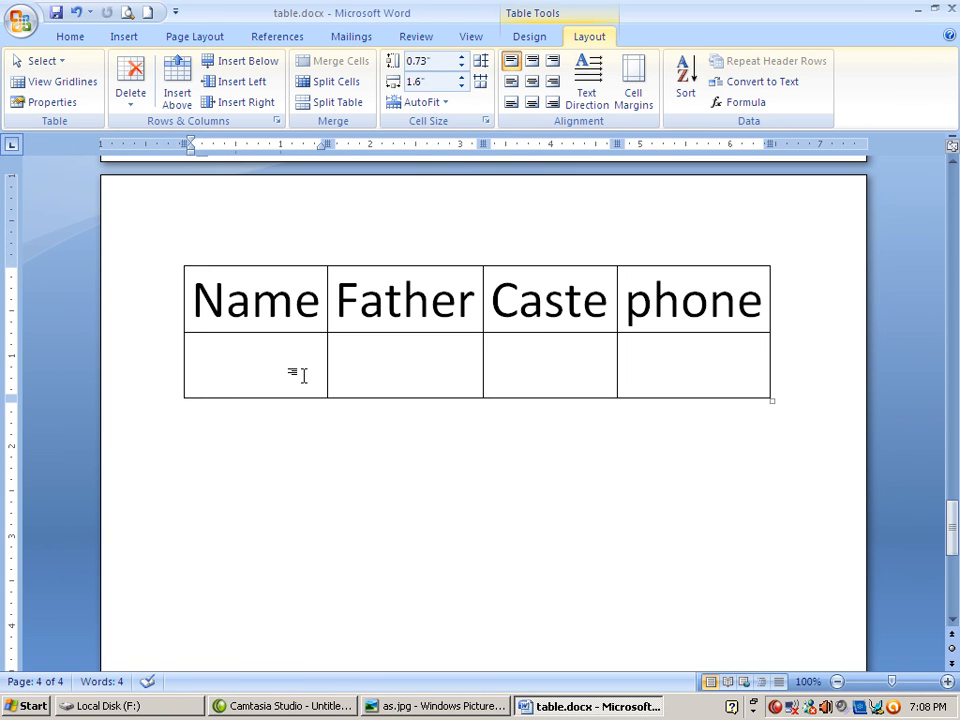
Fill the first row below the headers with a person's name, father's name, caste and phone number.
scroll(303, 375, "up", 10)
scroll(303, 375, "up", 10)
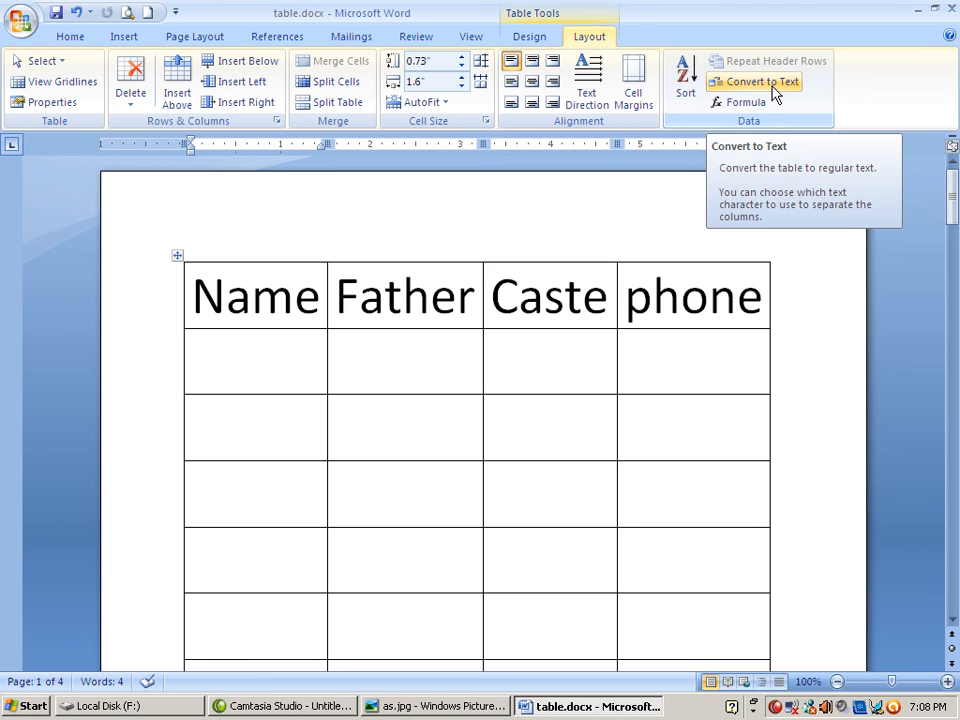
left_click(270, 373)
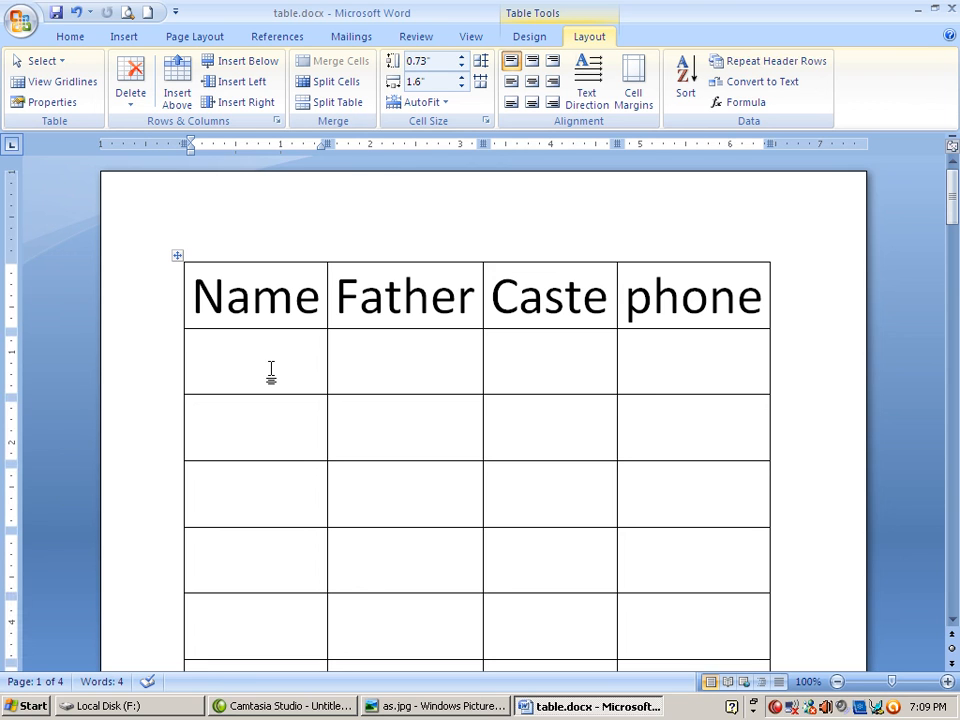
type("adf")
key("BackSpace")
key("BackSpace")
type("f")
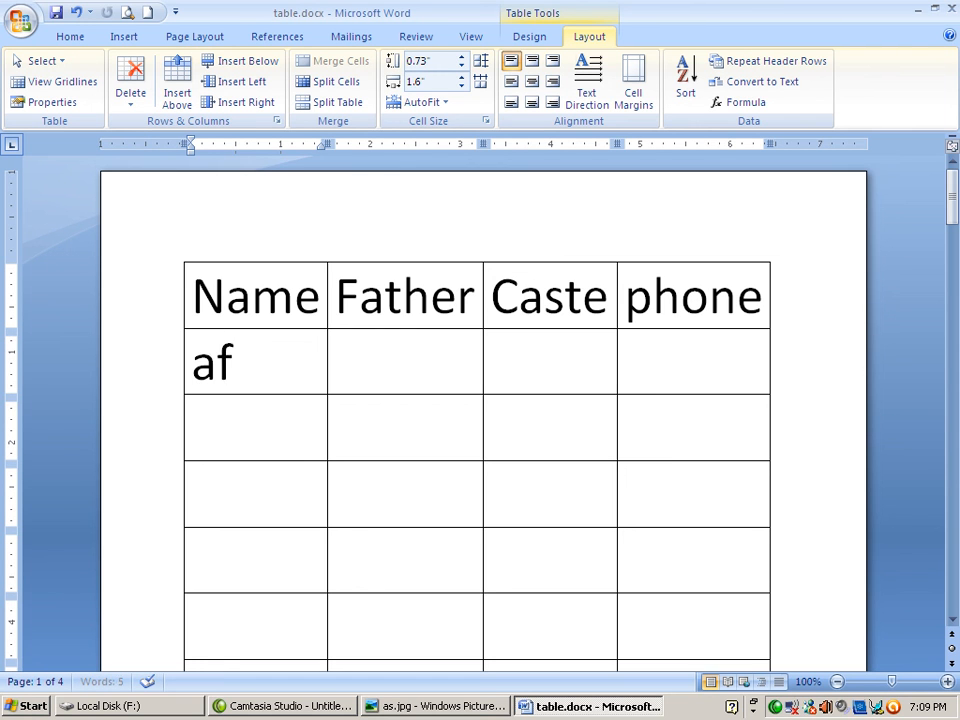
type("tab")
key("Tab")
type("nazi")
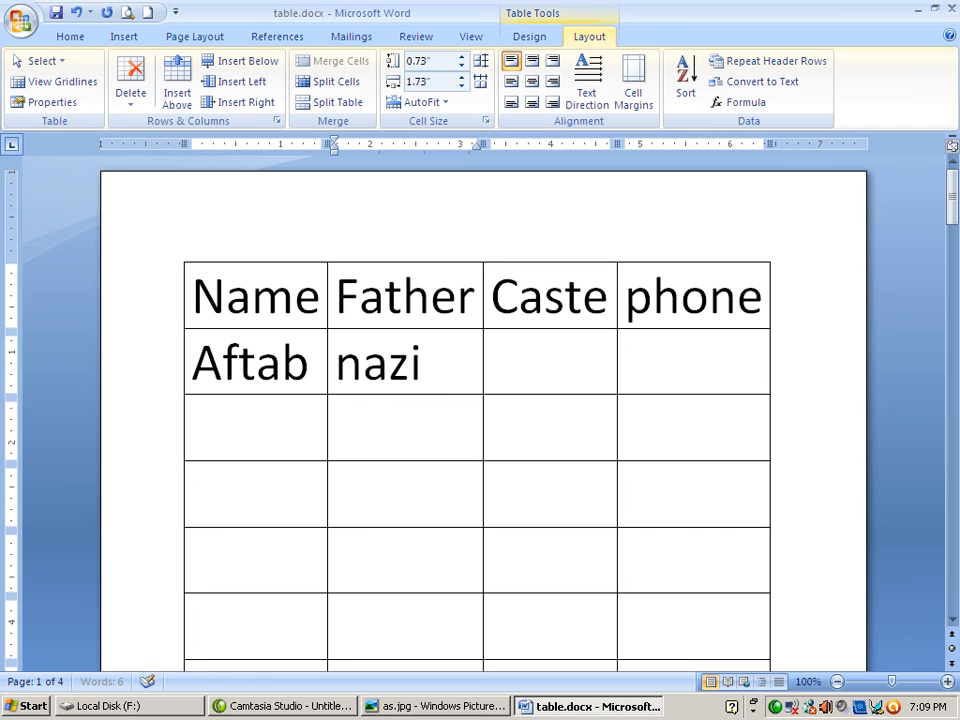
type("r")
key("Tab")
type("soomro")
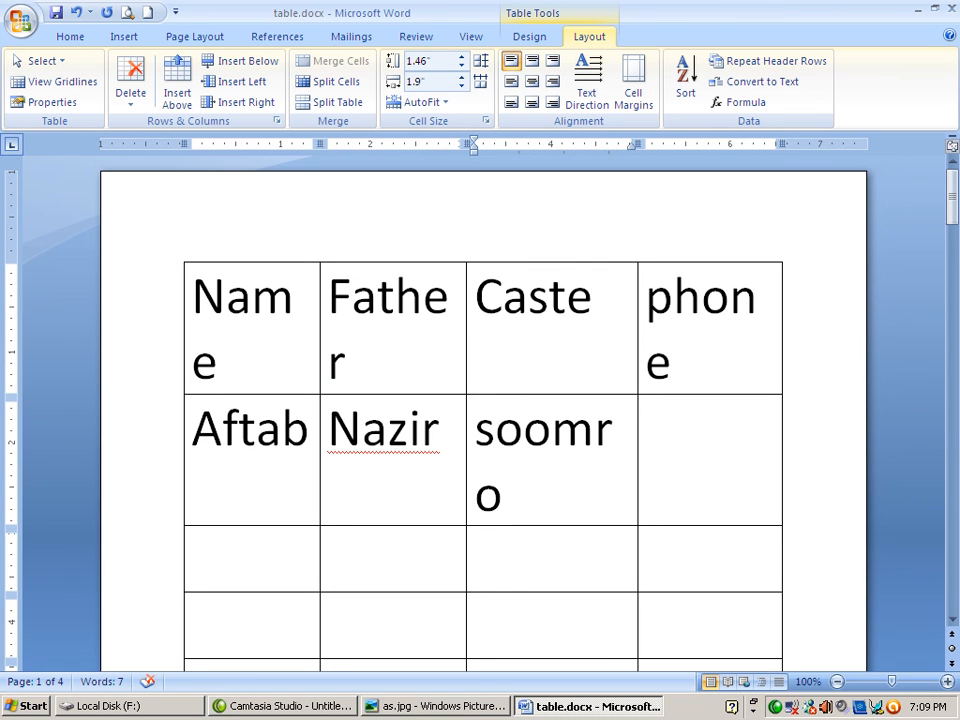
key("Tab")
type("349859084")
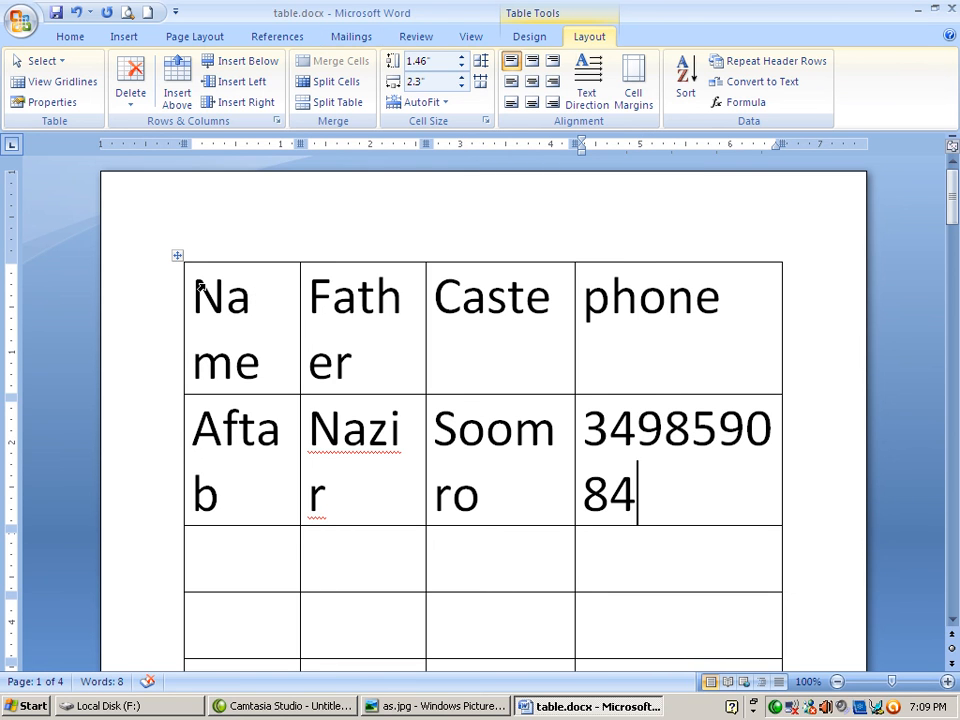
Reduce the text of the header row and the first record to 31 points so each entry fits on one line.
left_click_drag(193, 289, 631, 436)
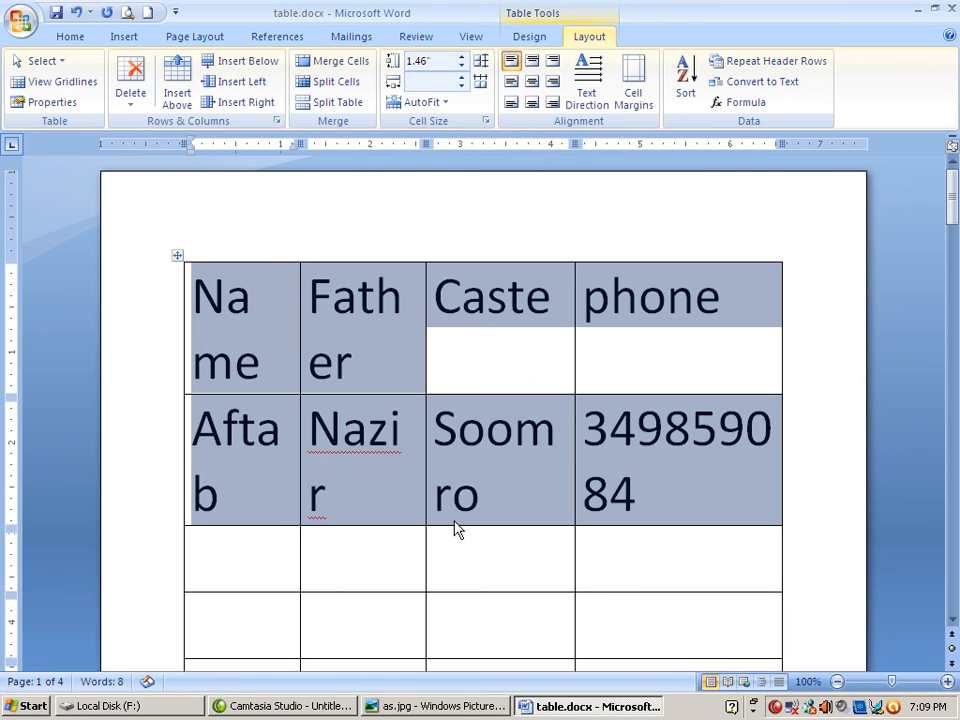
key("ctrl+bracketleft")
key("ctrl+bracketleft")
key("ctrl+bracketleft")
key("ctrl+bracketleft")
key("ctrl+bracketleft")
key("ctrl+bracketleft")
key("ctrl+bracketleft")
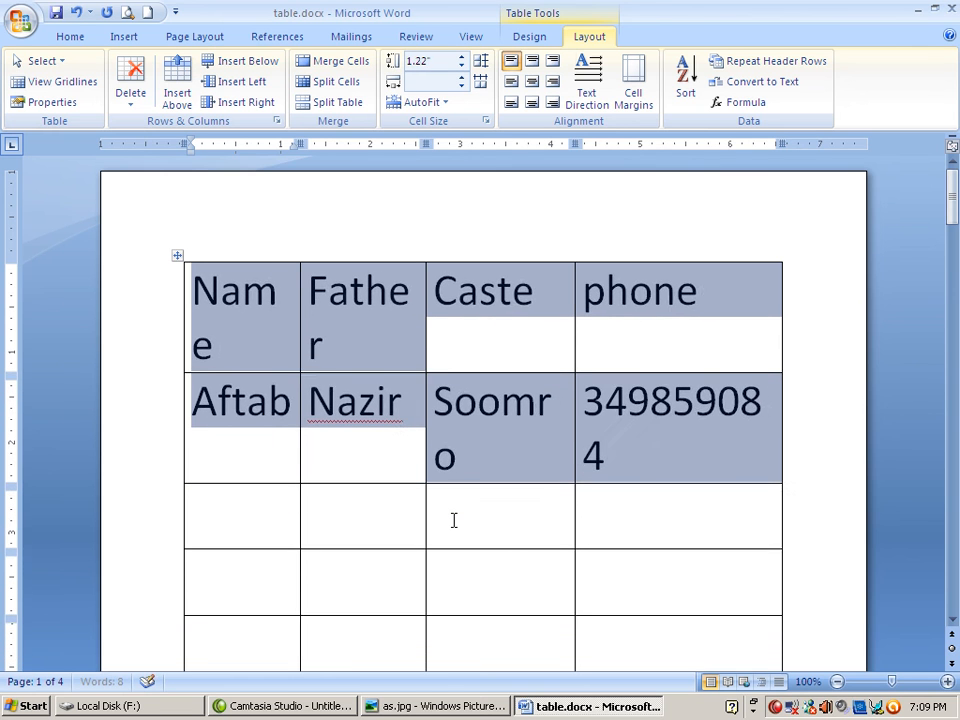
key("ctrl+bracketleft")
key("ctrl+bracketleft")
key("ctrl+bracketleft")
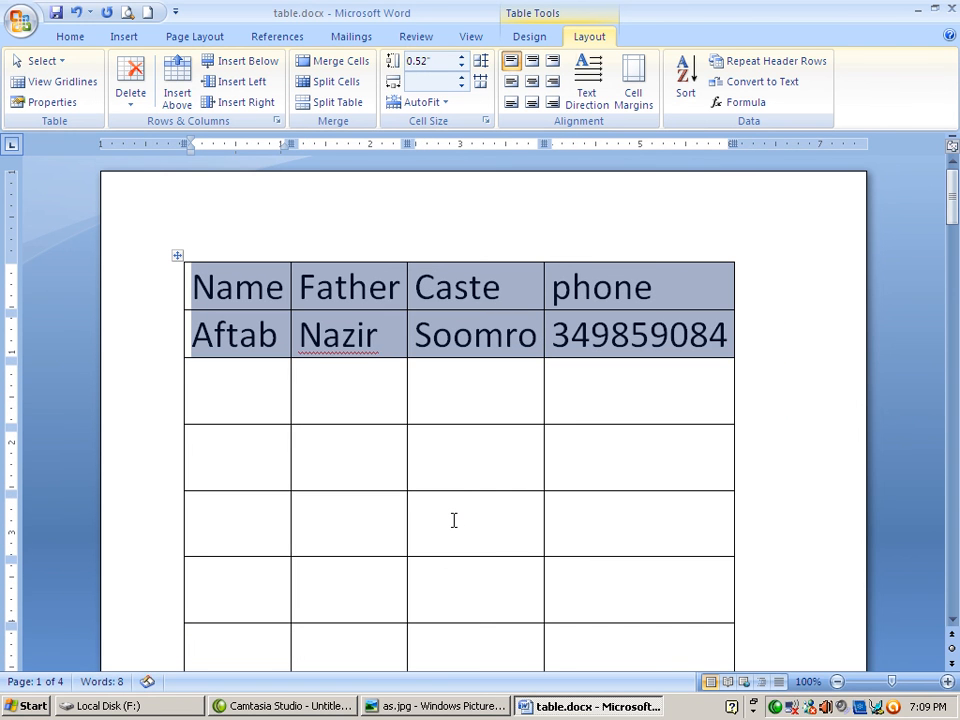
Convert the whole table to text separated with tabs.
left_click(306, 362)
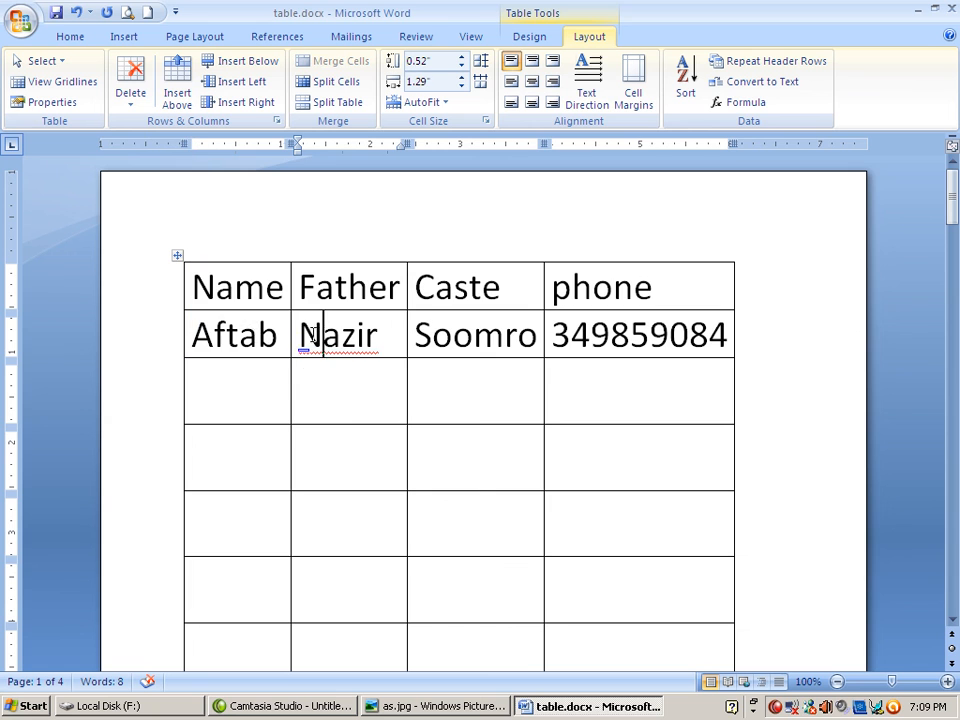
left_click_drag(192, 285, 200, 334)
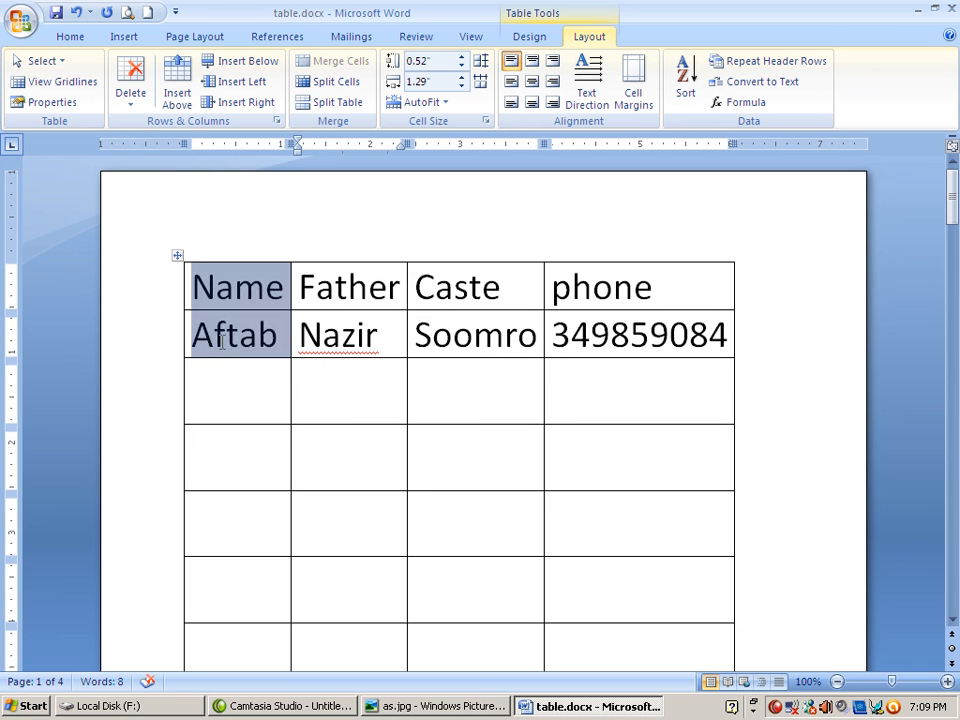
left_click(178, 256)
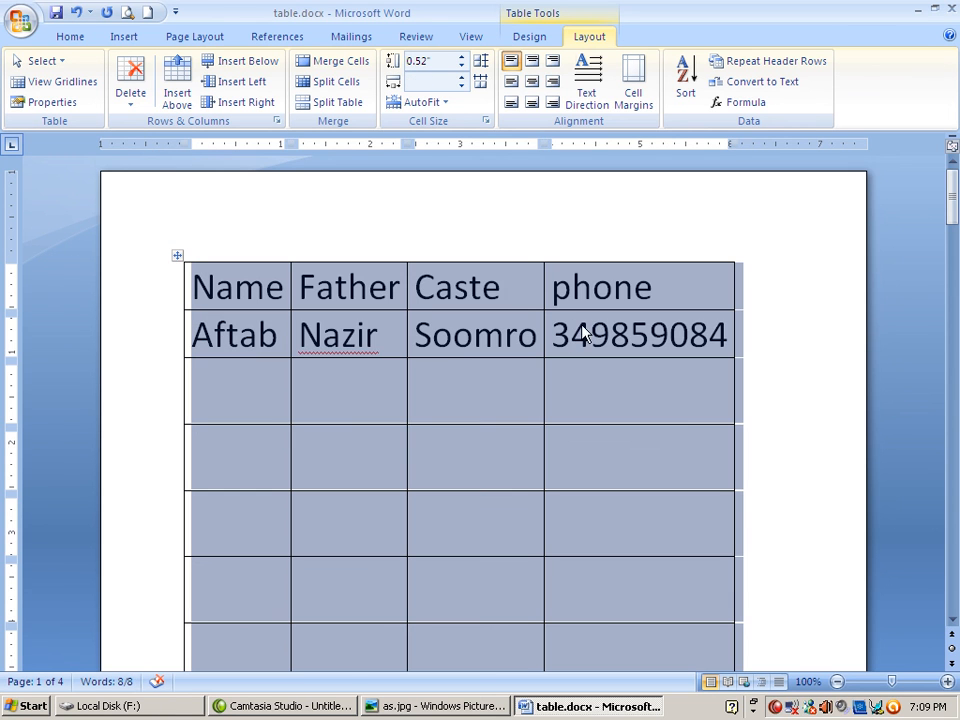
left_click(760, 82)
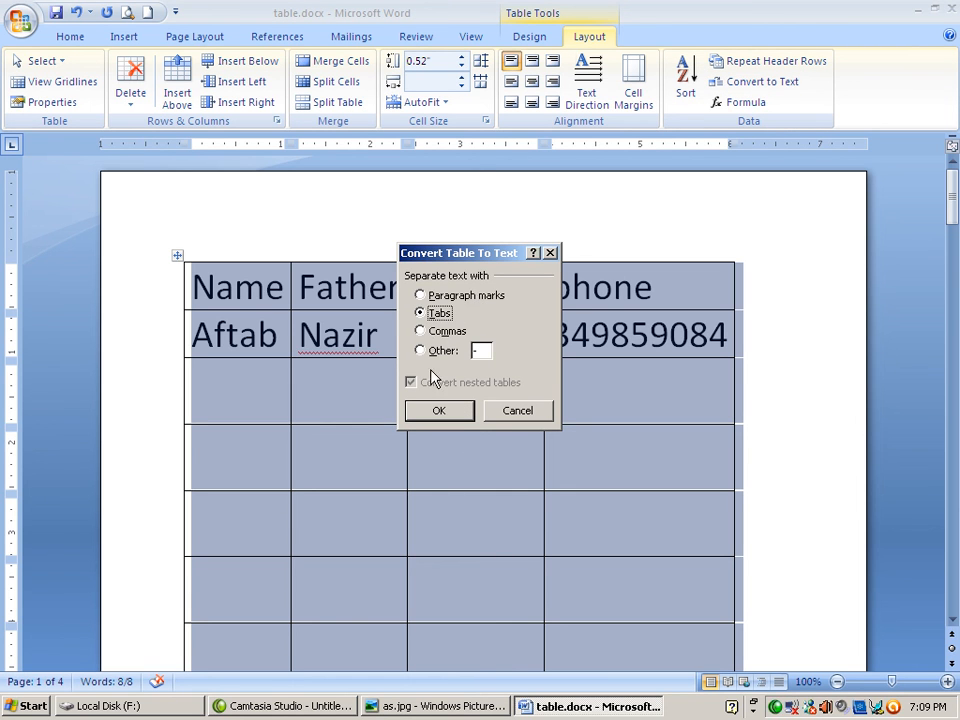
left_click(435, 412)
Examine the tab gaps between the converted entries by moving the cursor through both text lines.
left_click(598, 456)
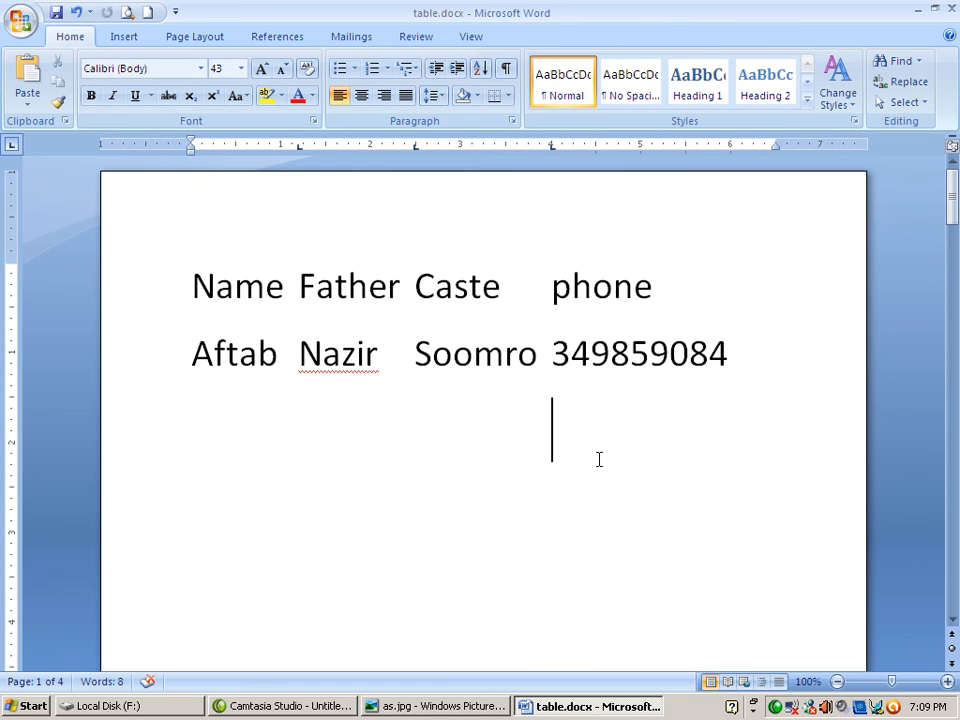
left_click(566, 338)
left_click(551, 287)
left_click(474, 287)
left_click(502, 287)
key("Right")
key("Left")
key("Left")
key("Left")
key("Left")
key("Left")
key("Left")
key("Left")
key("Left")
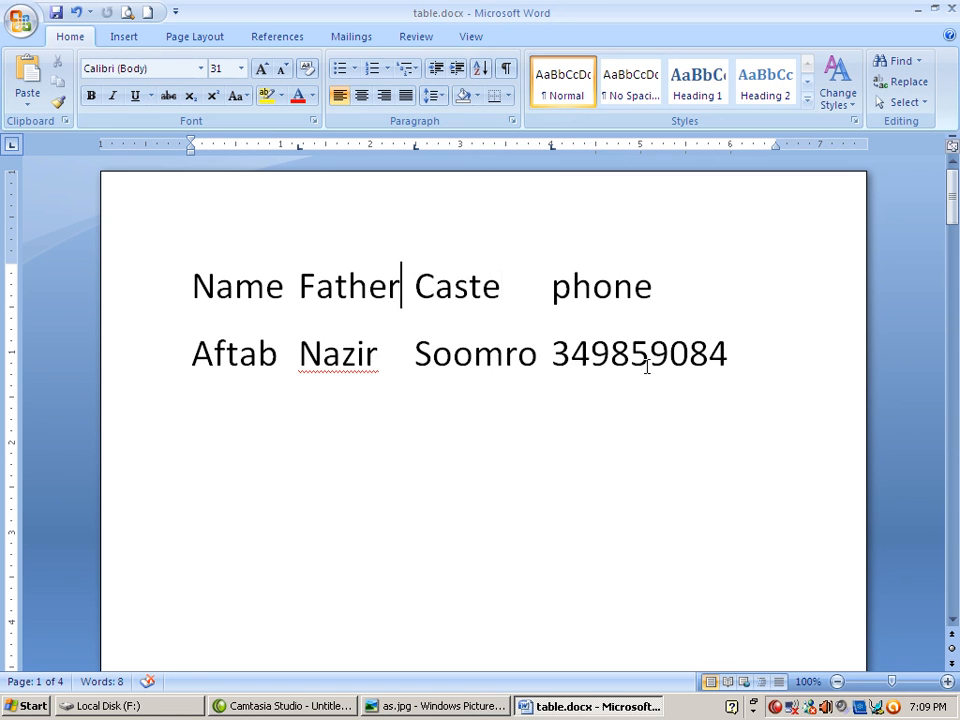
key("Right")
key("Down")
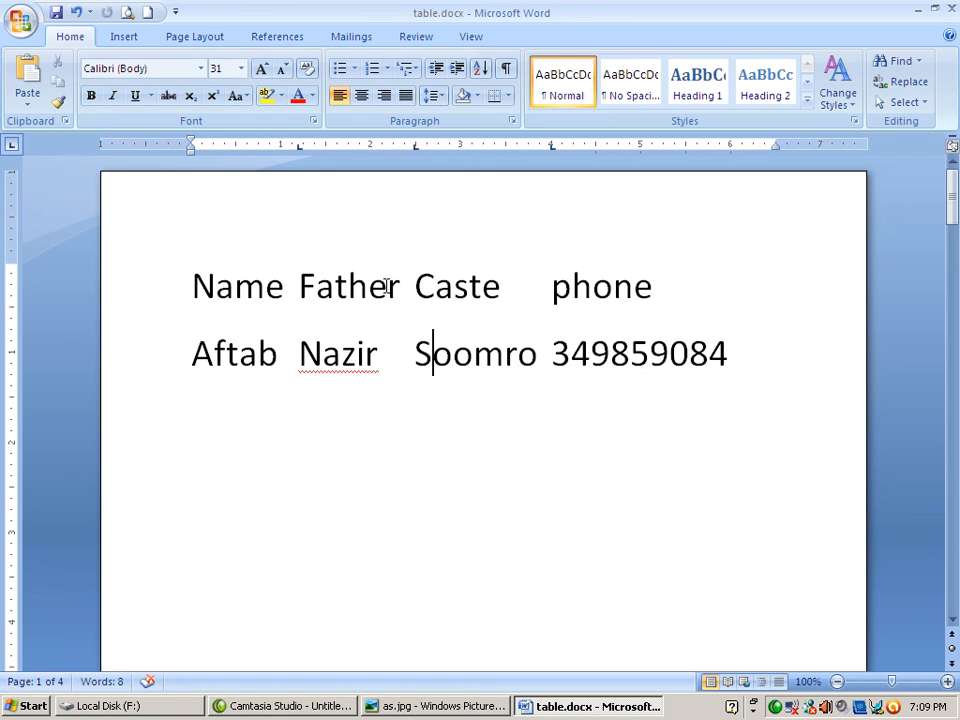
Look over the converted text and undo the table-to-text conversion.
scroll(416, 298, "down", 10)
scroll(418, 296, "up", 9)
scroll(418, 296, "up", 1)
key("ctrl+z")
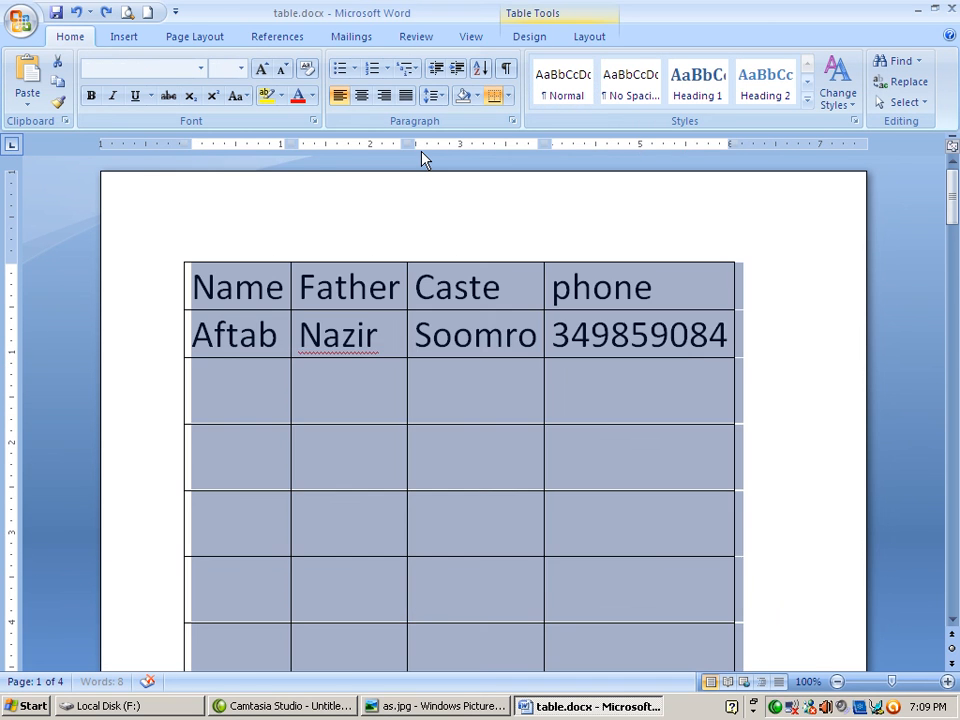
Enter 45 and 56 in the Caste column's fourth and fifth rows.
left_click(673, 336)
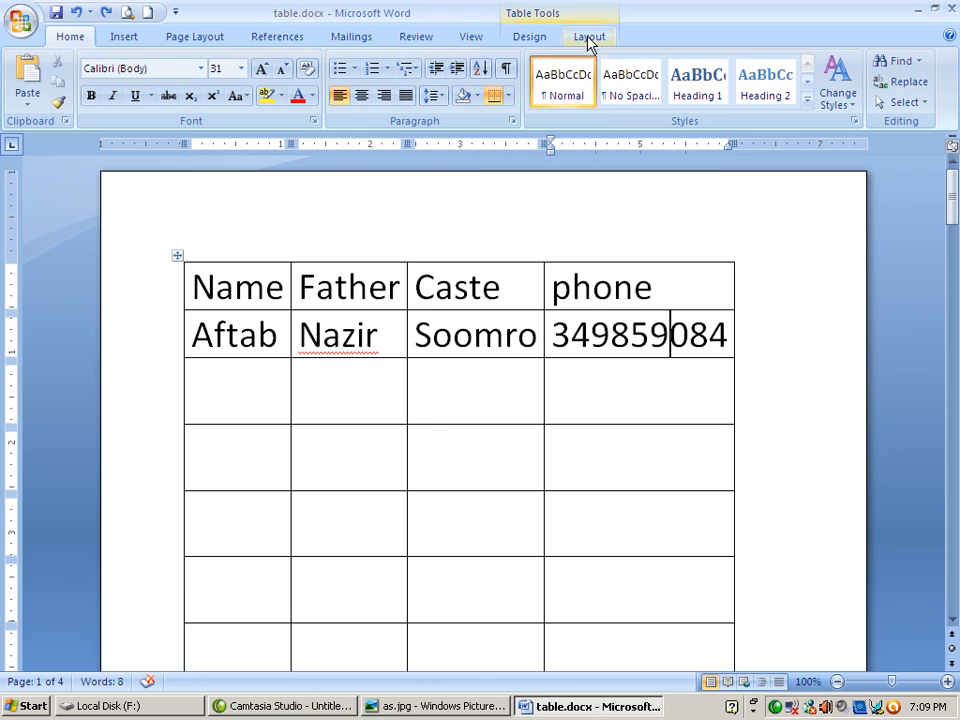
left_click(590, 37)
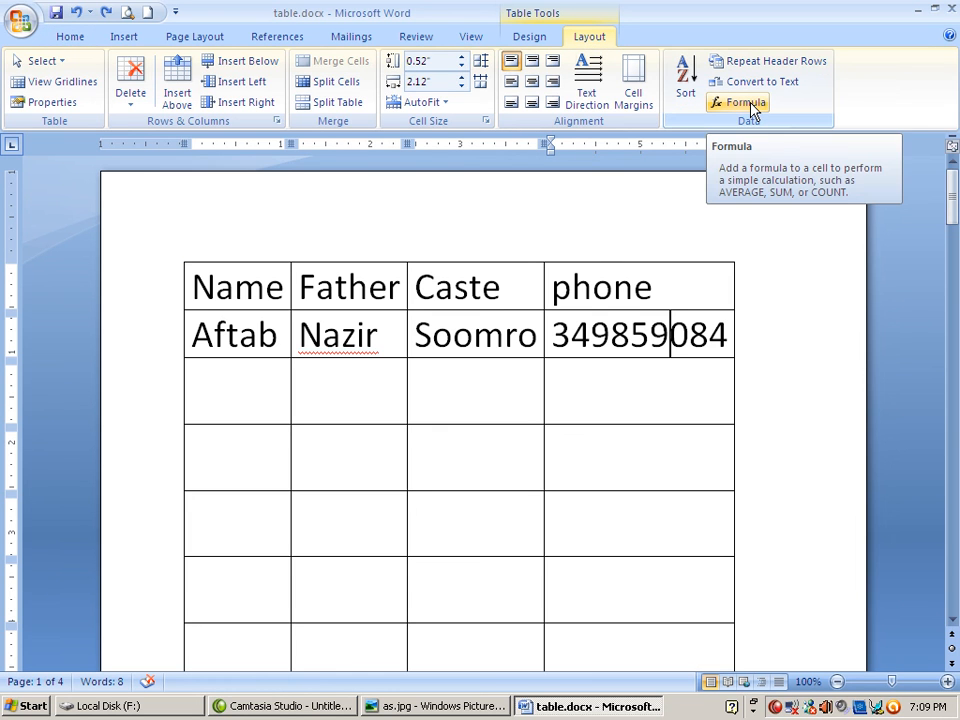
left_click(459, 461)
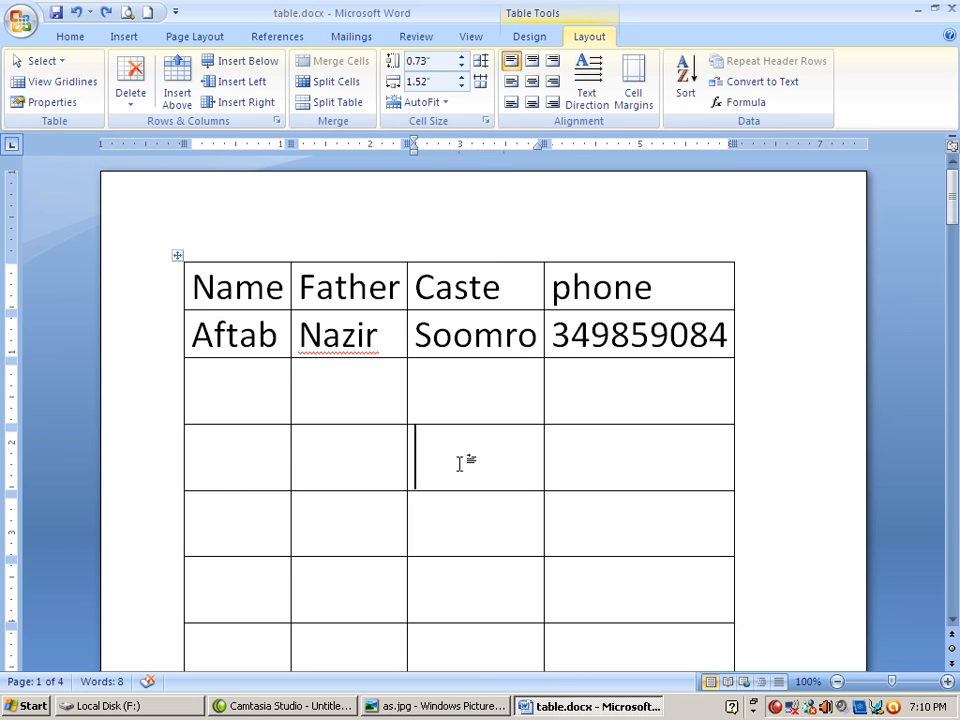
type("45")
left_click(478, 531)
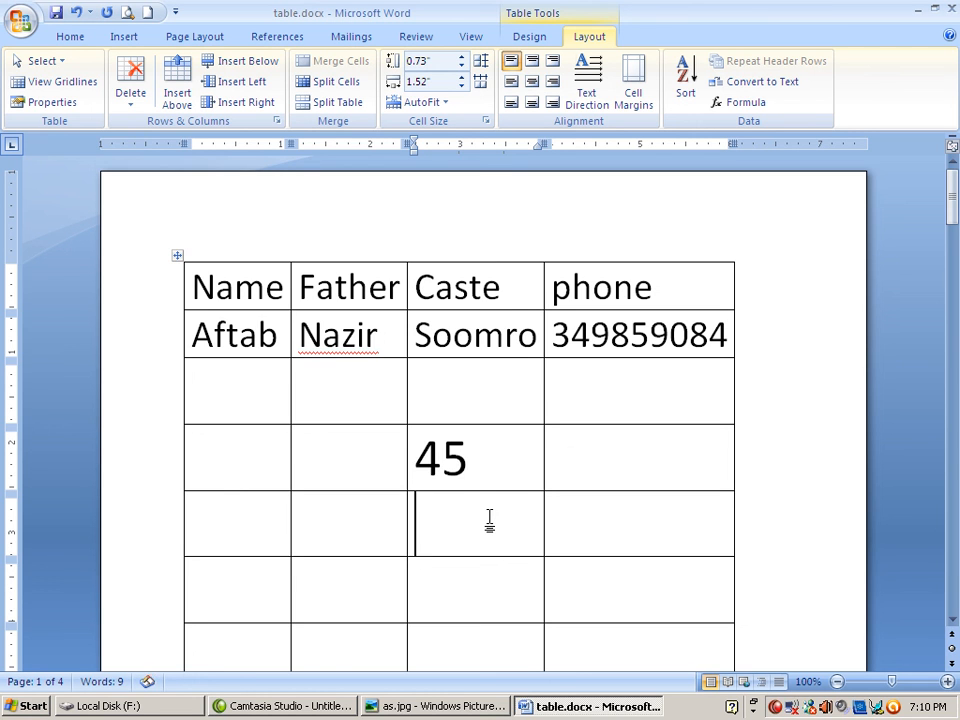
type("56")
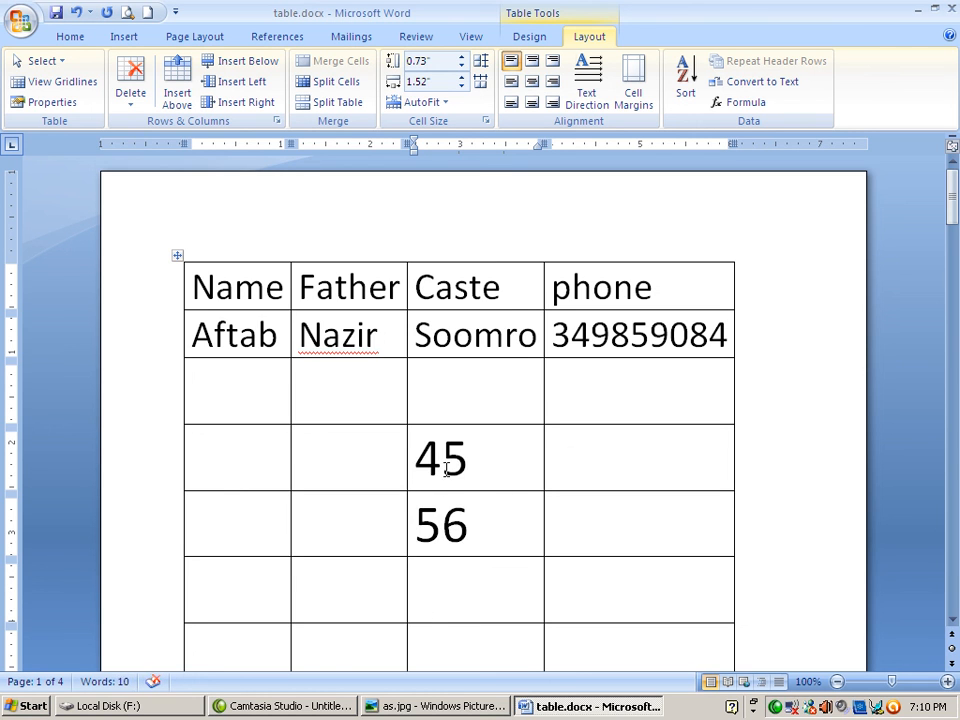
Insert the formula =SUM(ABOVE) in the Caste column cell below 56.
left_click(447, 594)
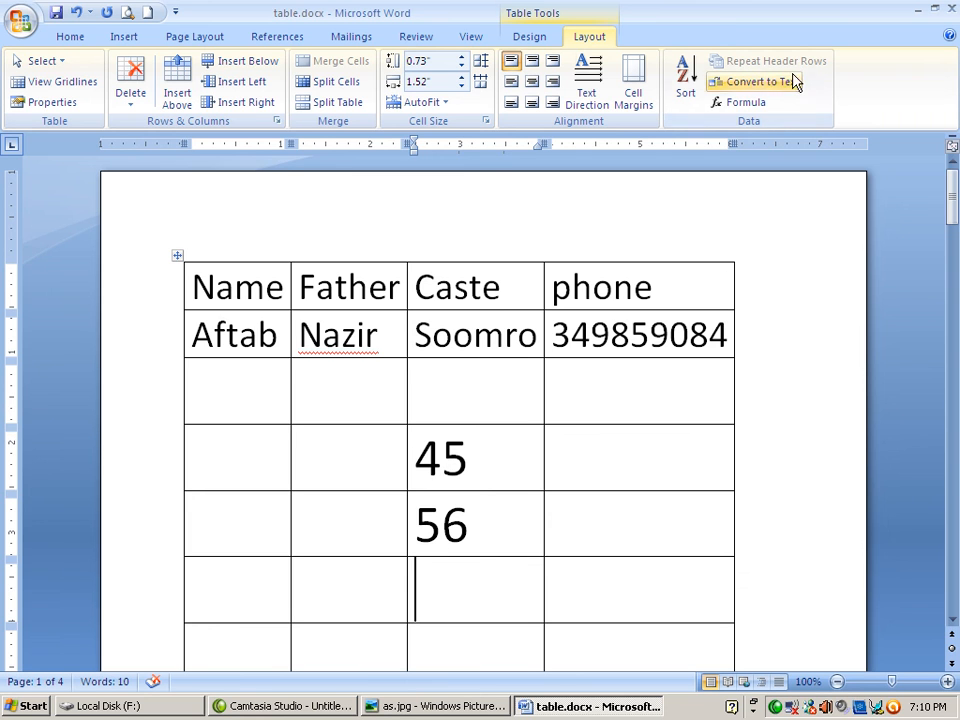
left_click(756, 103)
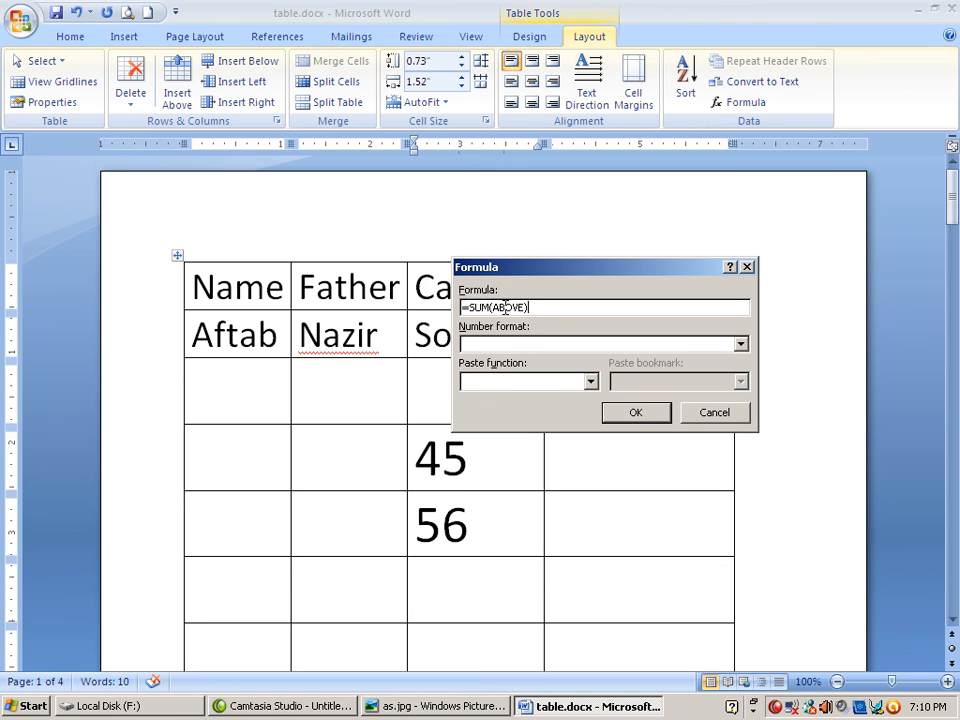
left_click_drag(530, 275, 664, 257)
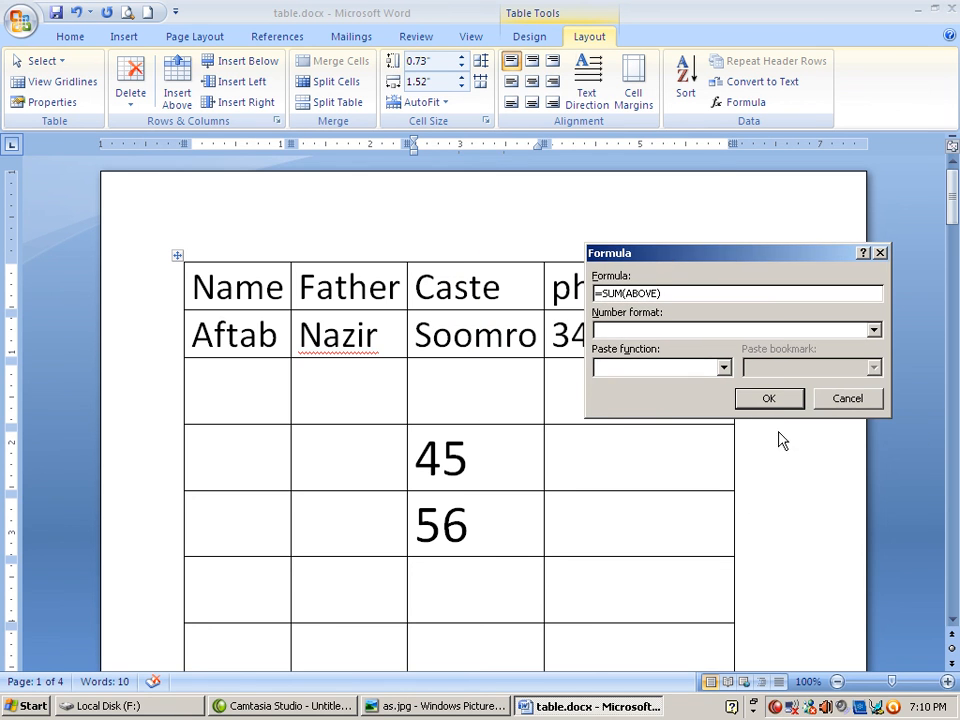
left_click(775, 402)
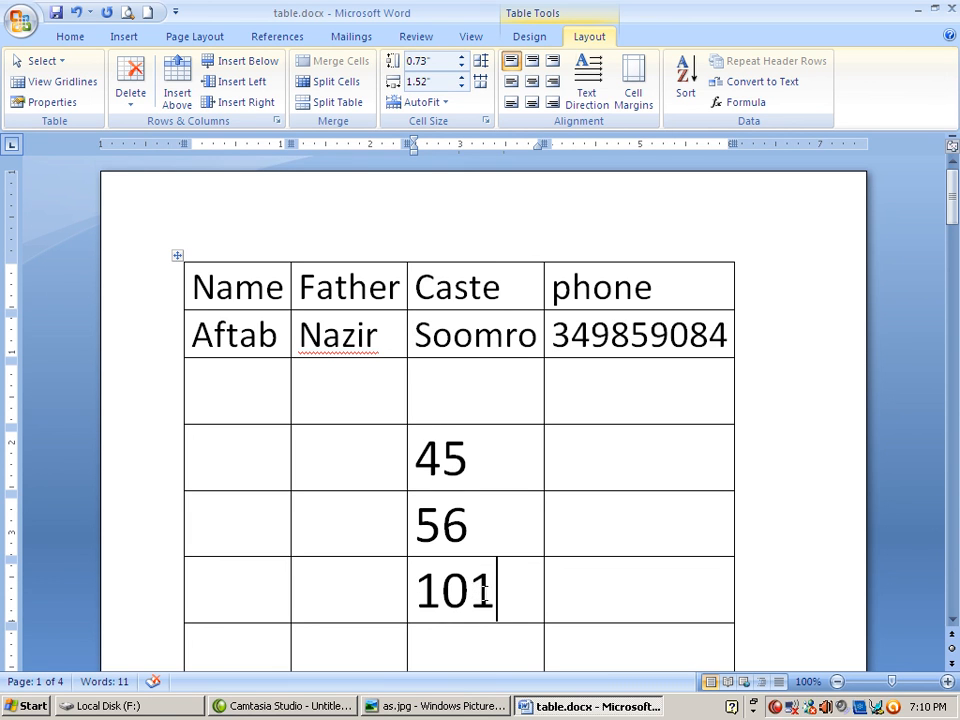
Fill the phone column from the fourth row down with 23, 44, 55 and 66.
left_click(576, 474)
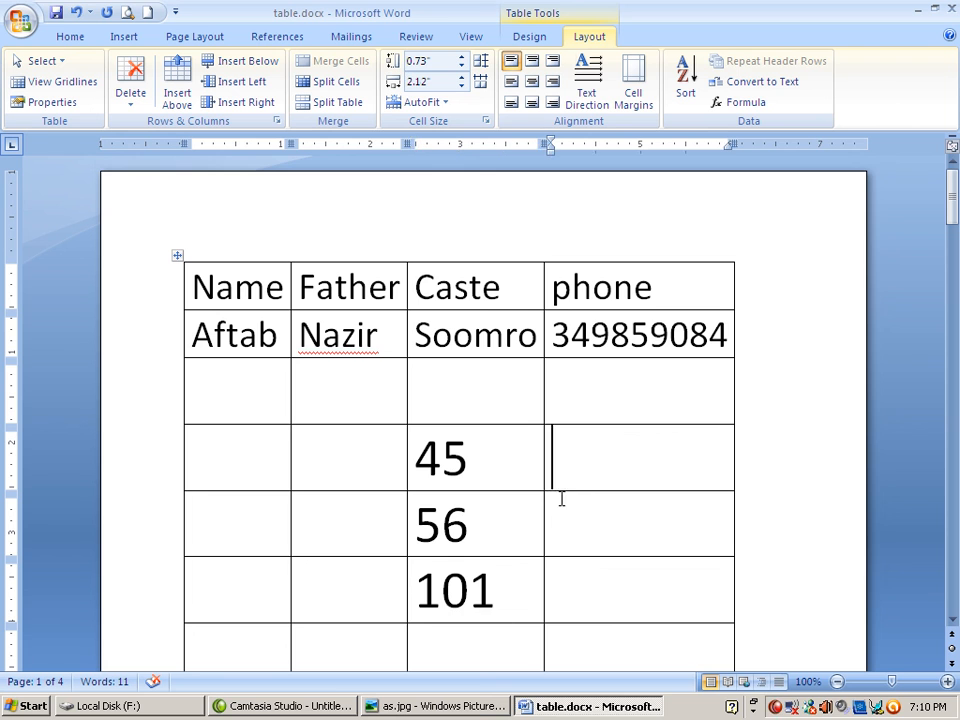
type("23")
key("Down")
type("44")
key("Down")
type("55")
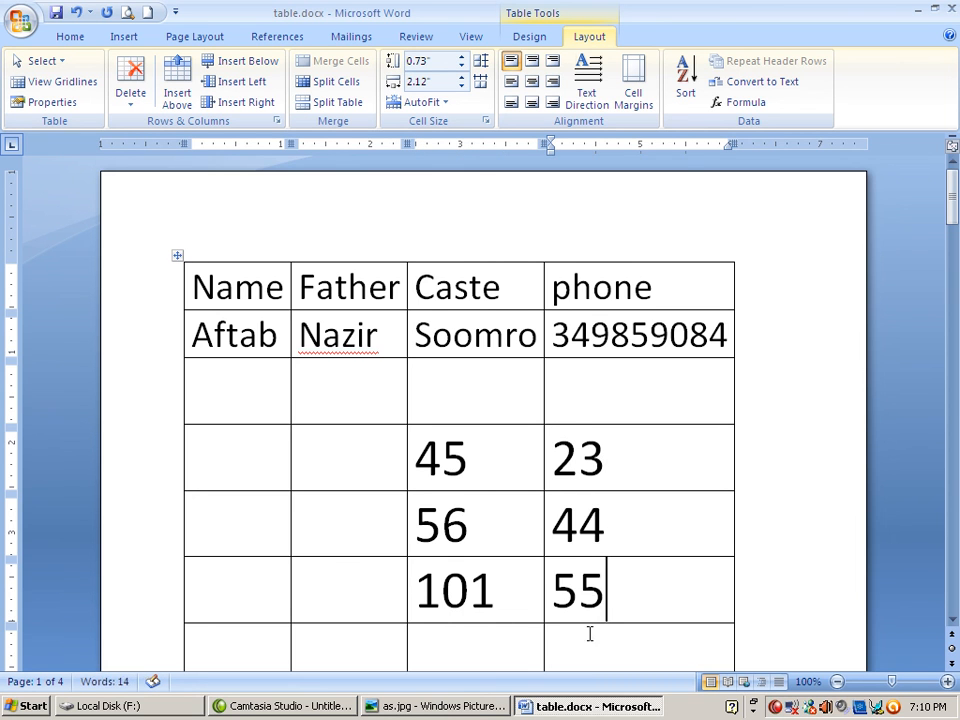
key("Down")
type("66")
Insert the formula =COUNT(ABOVE) in the phone column cell below 66.
scroll(598, 640, "down", 1)
left_click(566, 594)
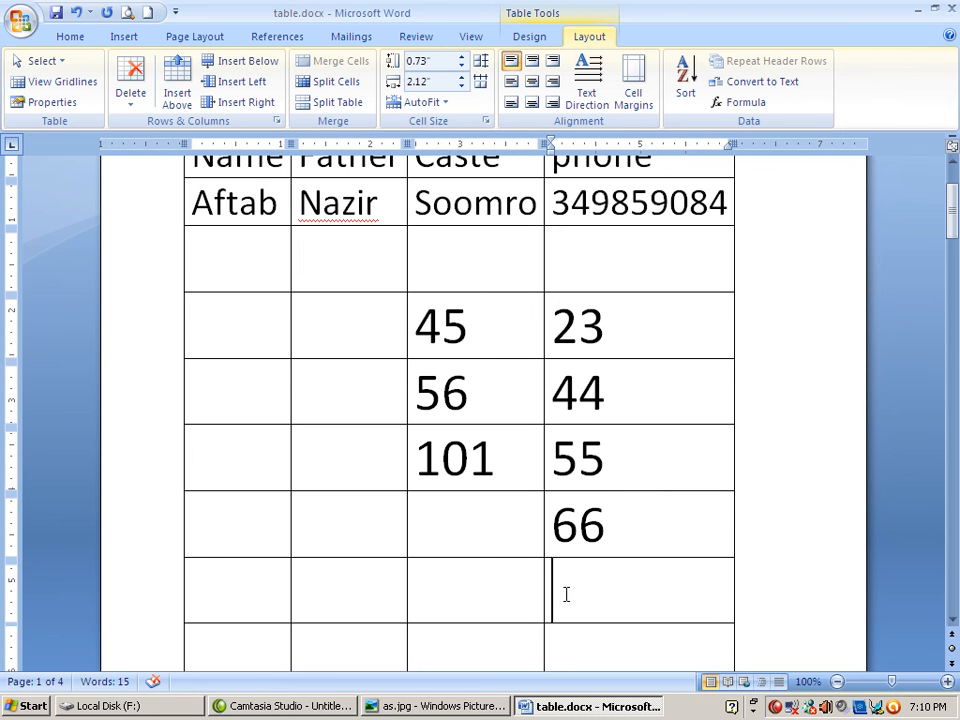
left_click(744, 102)
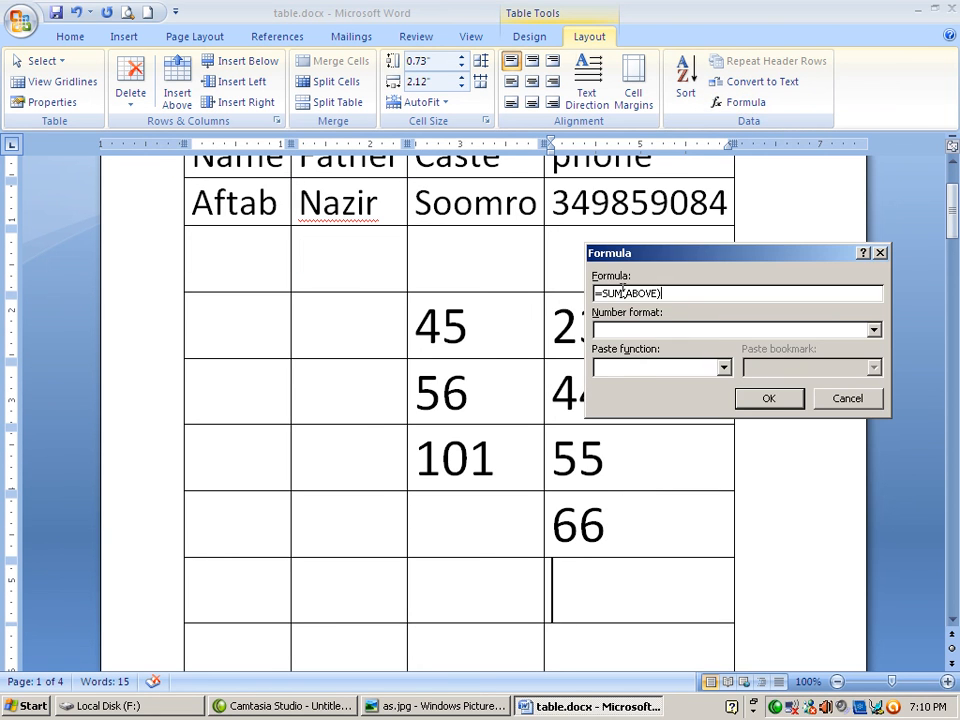
left_click_drag(622, 291, 604, 291)
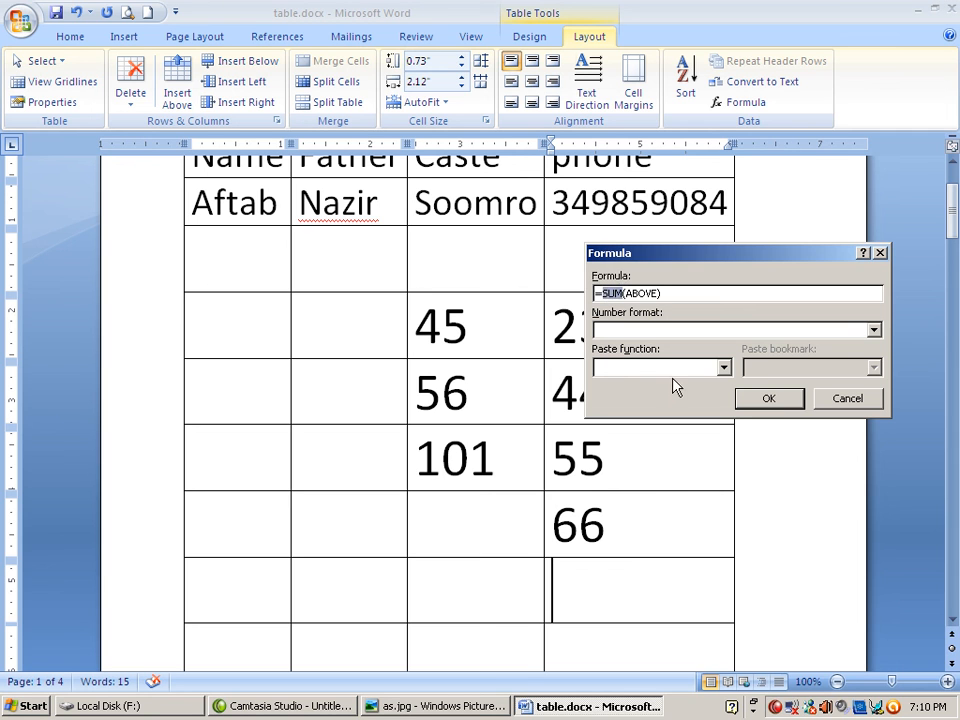
type("COUNT")
left_click(789, 399)
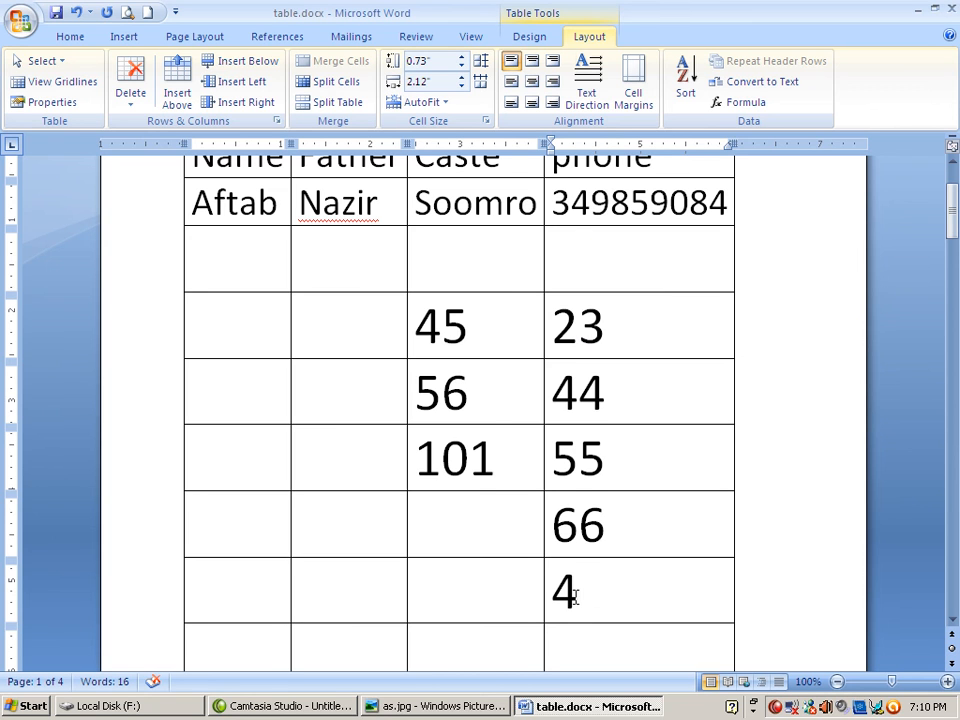
Replace the sum in the Caste column with a =SUM(ABOVE) formula using the number format 0.00.
left_click_drag(497, 456, 413, 451)
key("Delete")
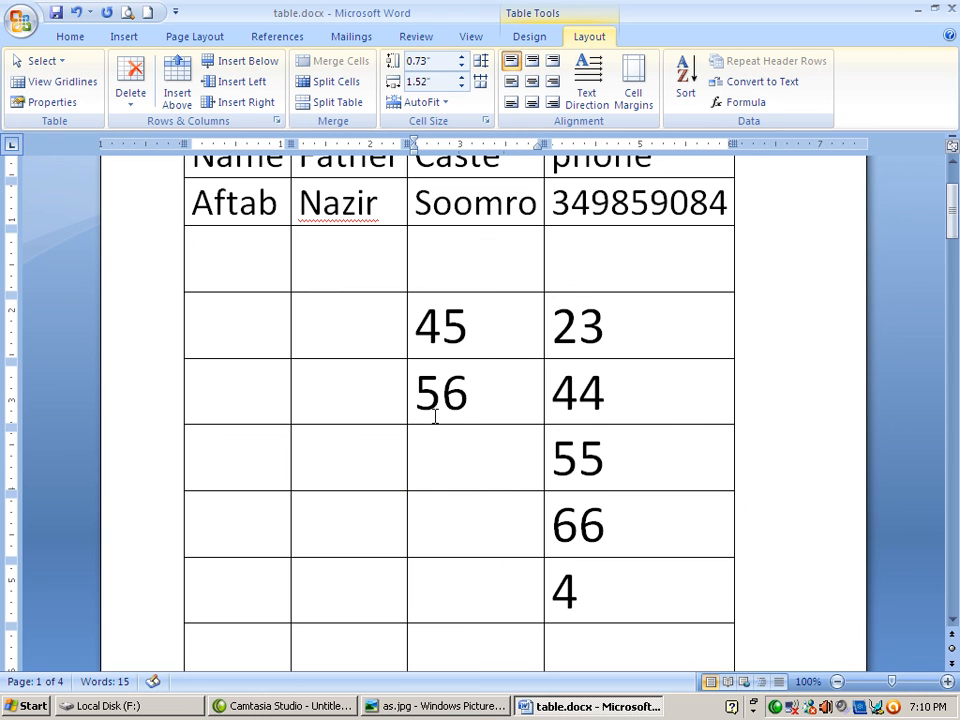
left_click(740, 102)
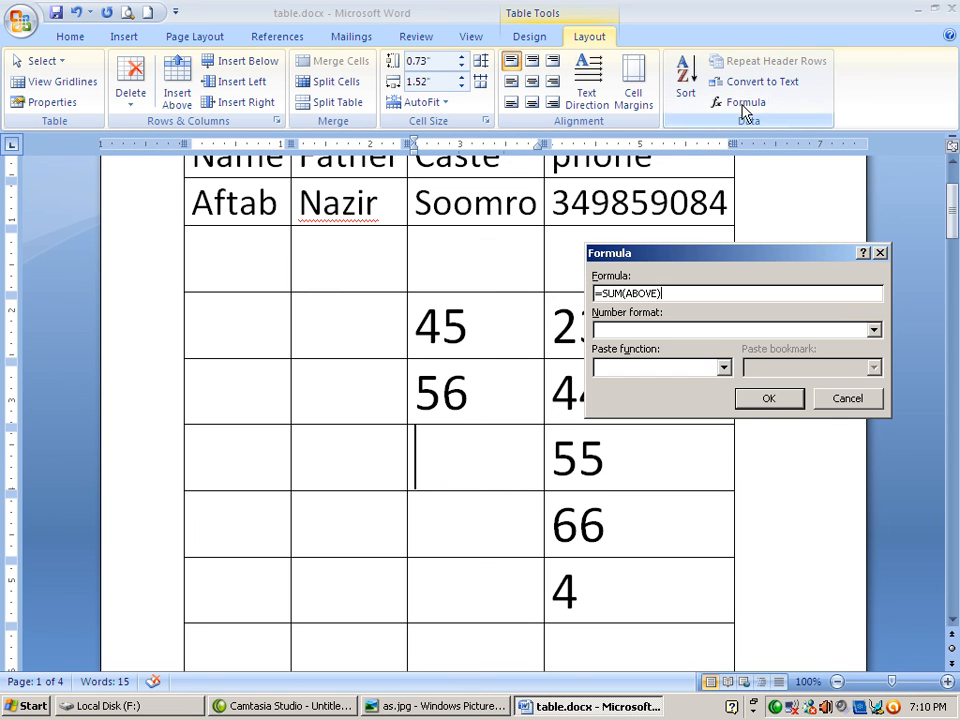
left_click(874, 331)
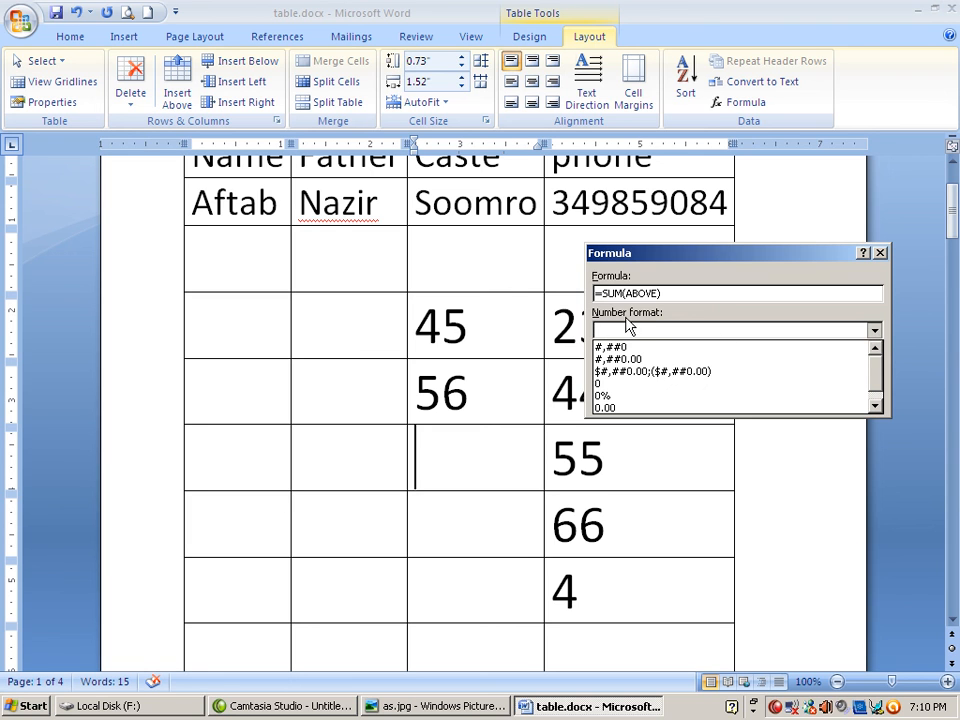
left_click(606, 408)
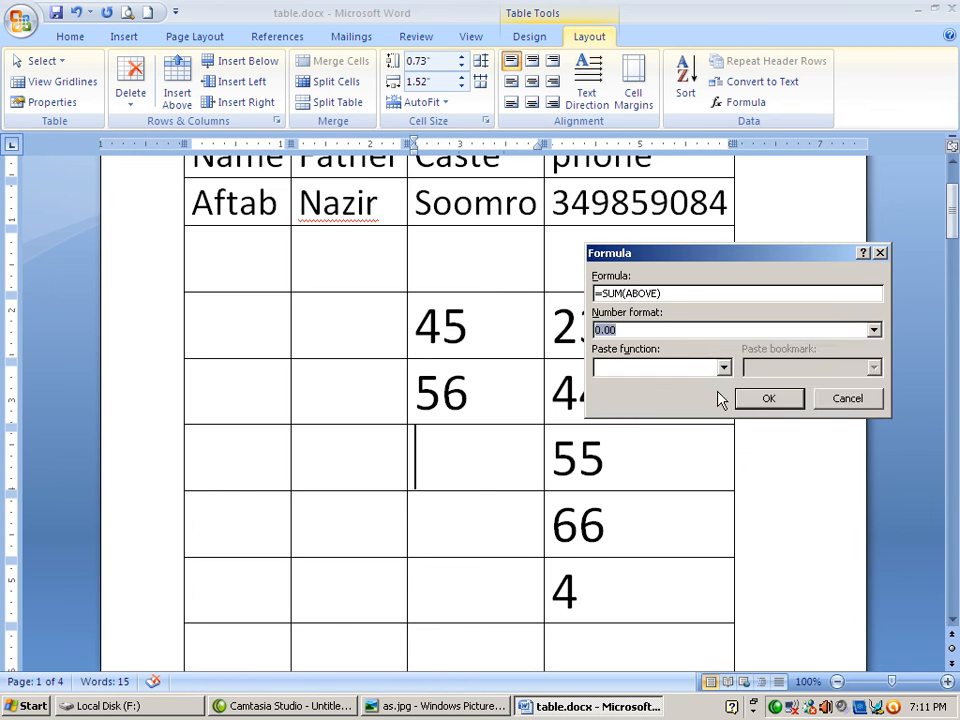
left_click(768, 400)
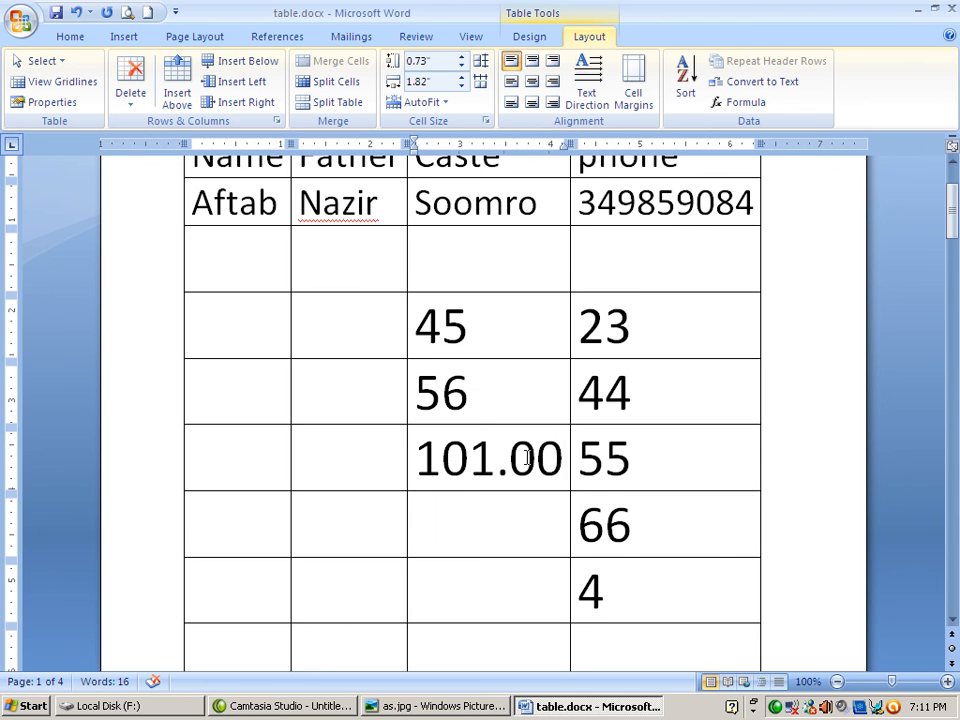
Clear the contents of every cell in the table.
scroll(527, 457, "up", 3)
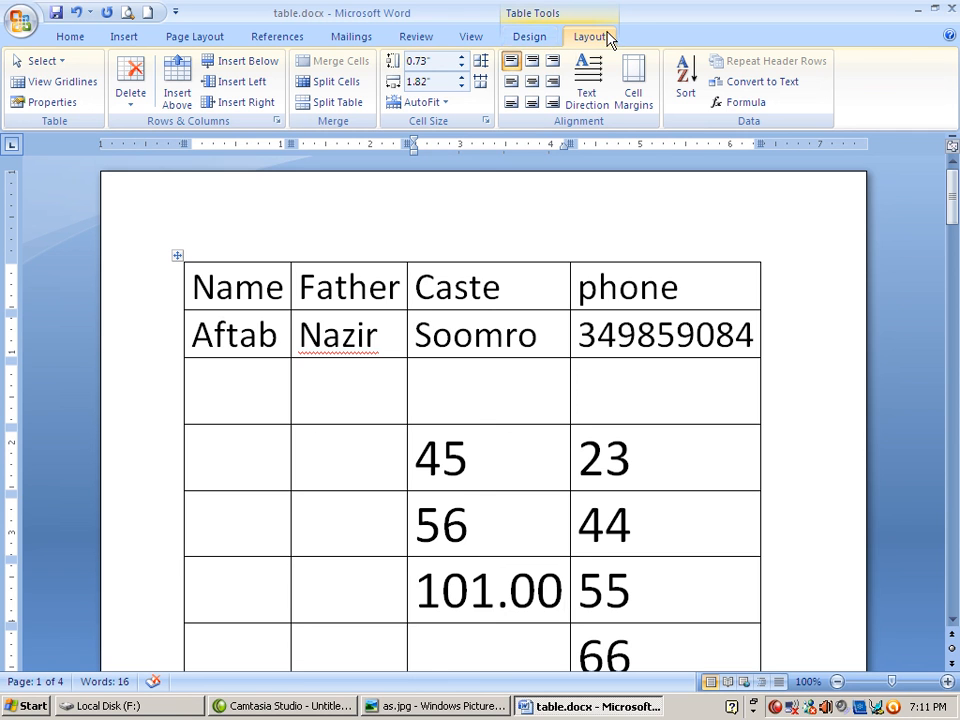
left_click(178, 257)
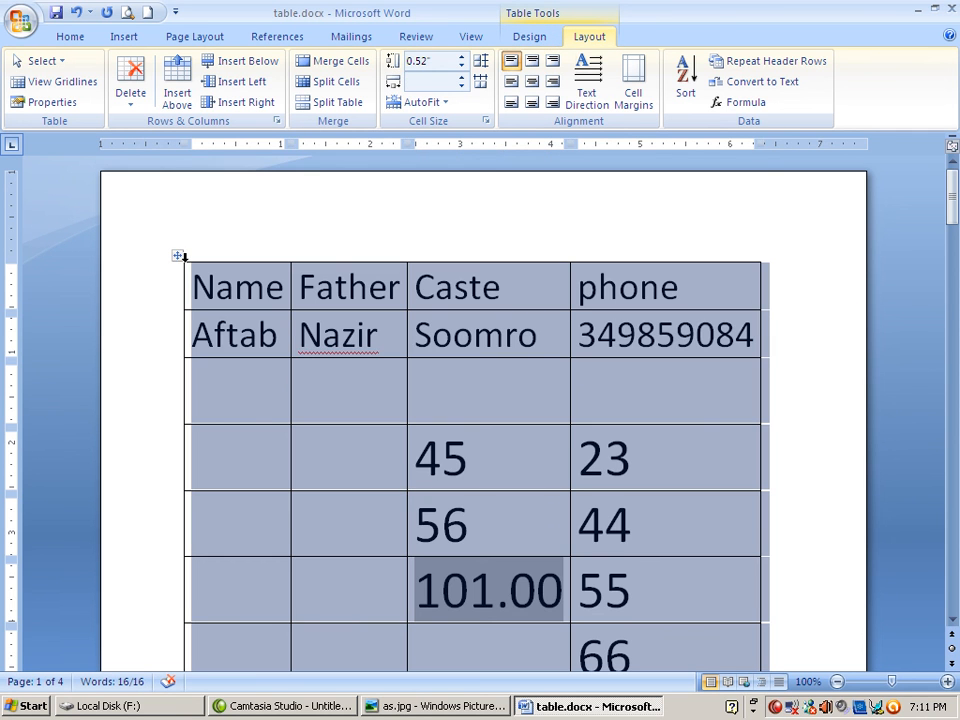
key("Delete")
Delete the whole empty table from the document and show the desktop.
left_click(178, 257)
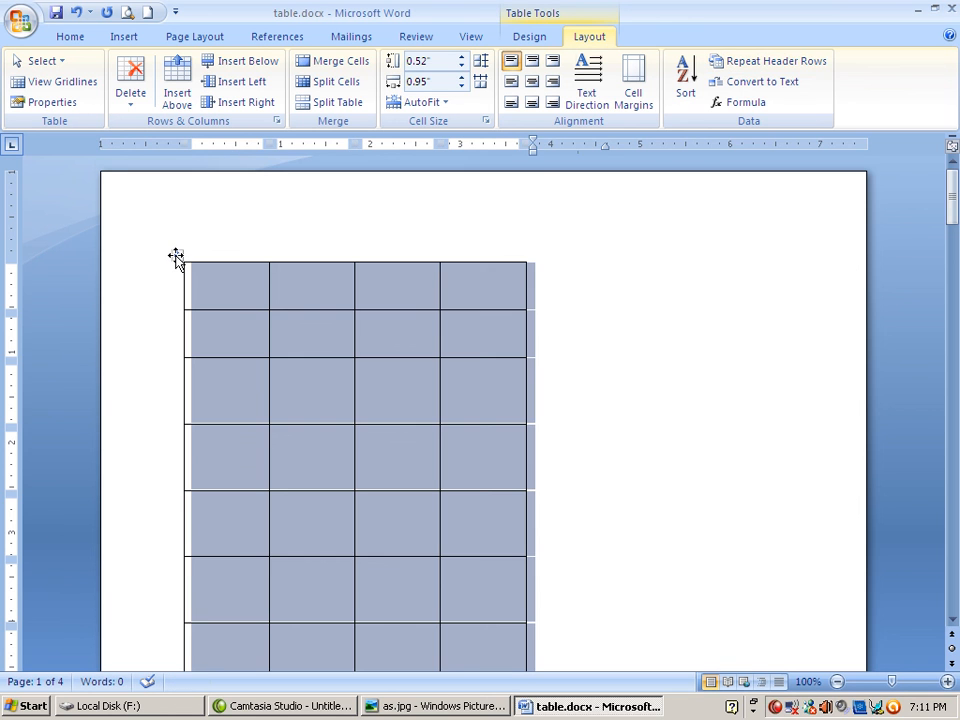
key("Left")
left_click(175, 256)
key("Left")
left_click(176, 257)
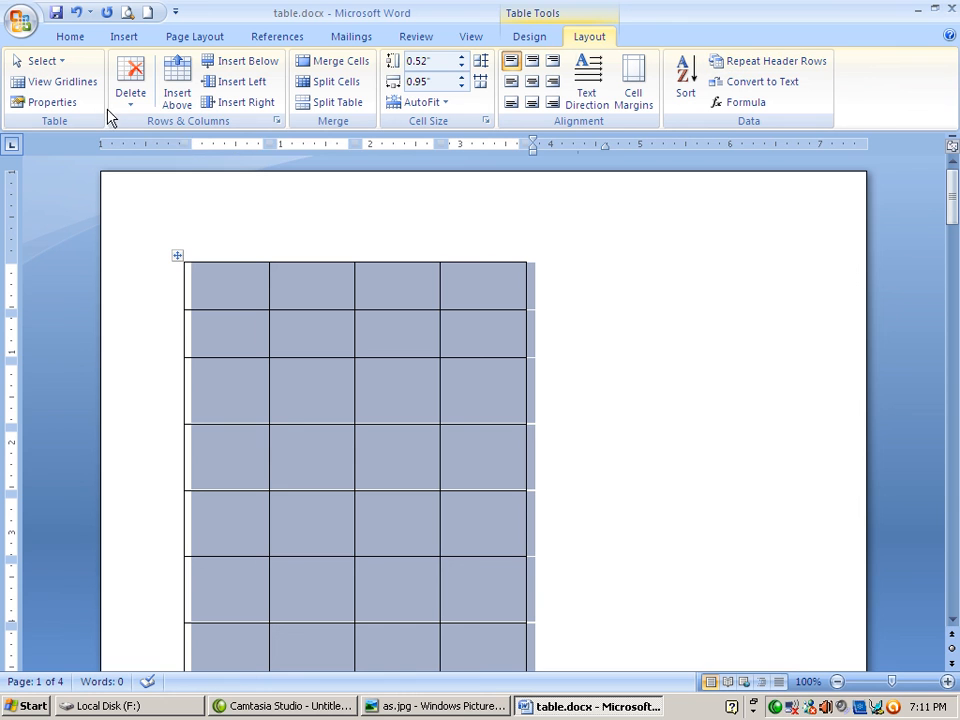
left_click(143, 97)
left_click(176, 189)
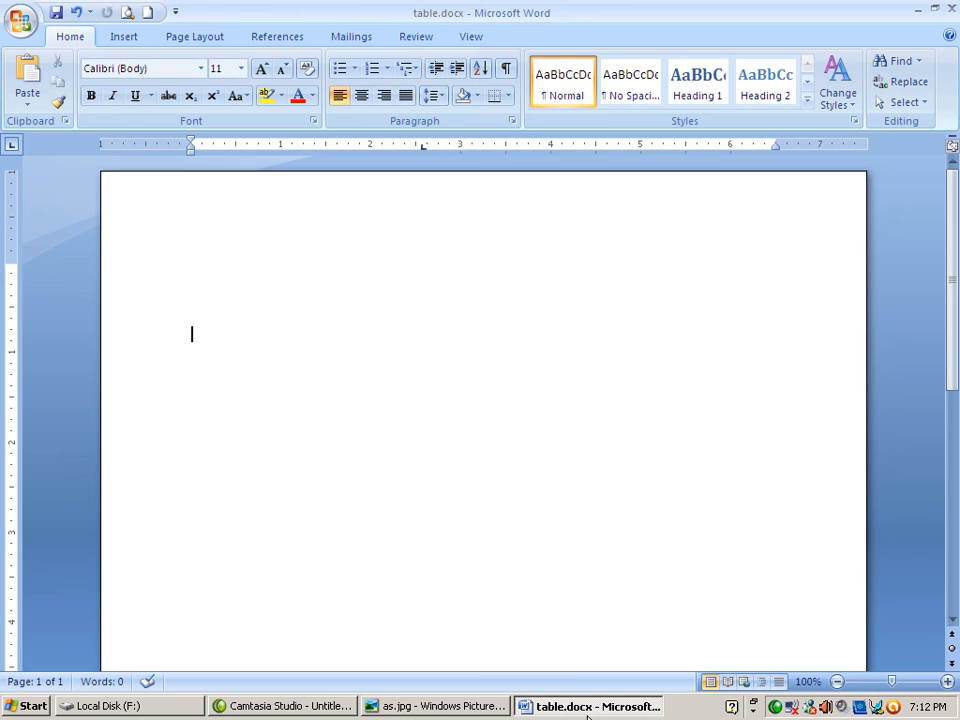
key("super+d")
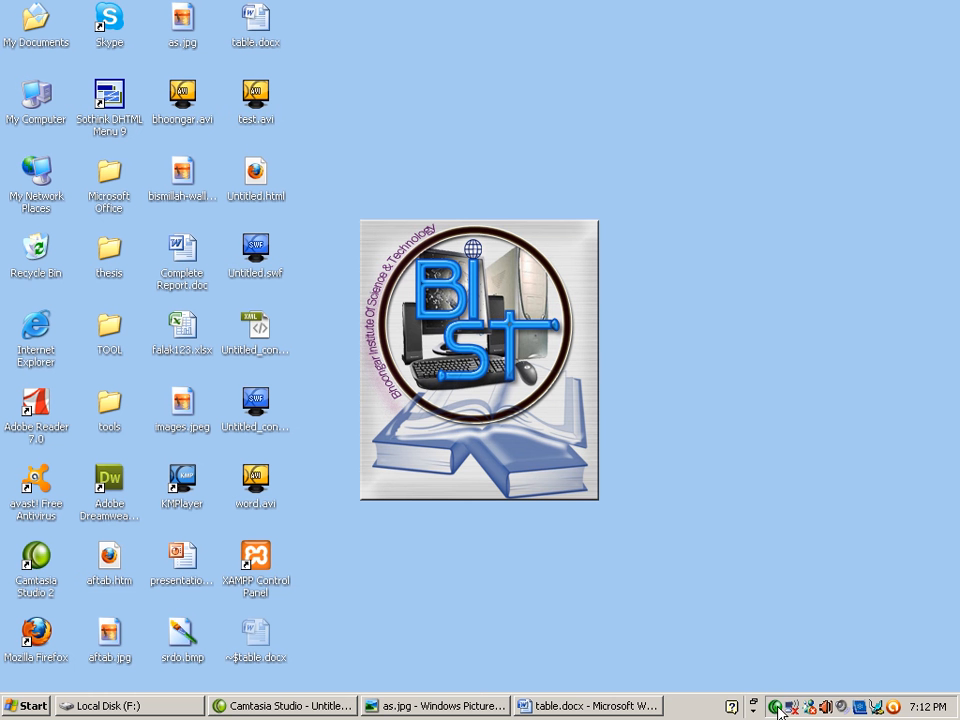